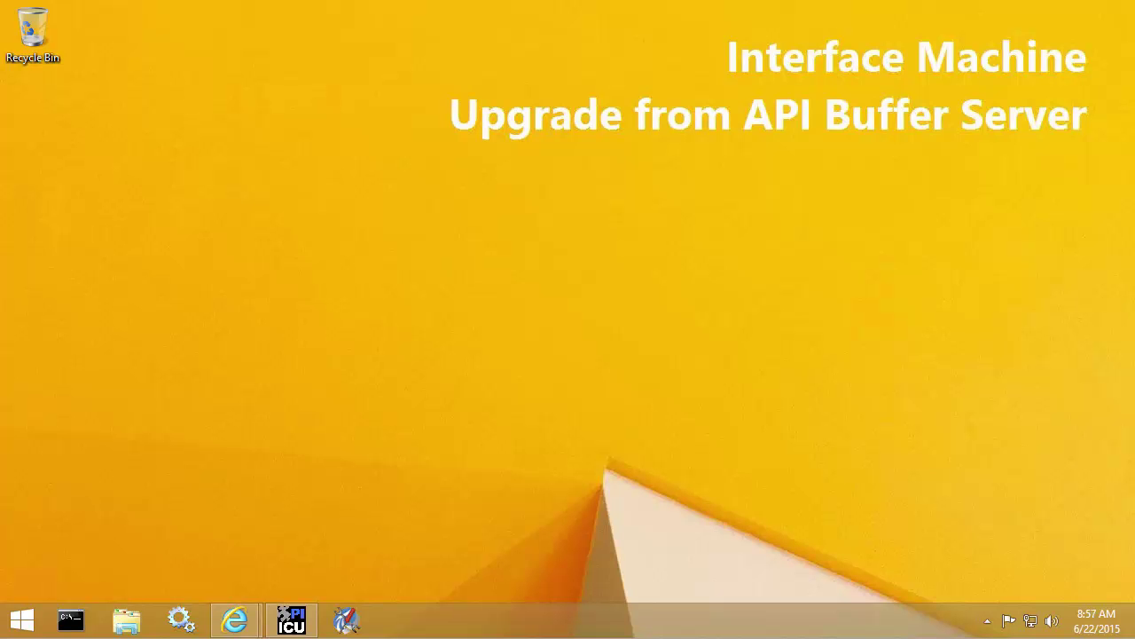
Step: On the PI Buffer Subsystem requirements page, highlight the supported Windows versions and PI Server 3.4.375
mouse_move(235, 620)
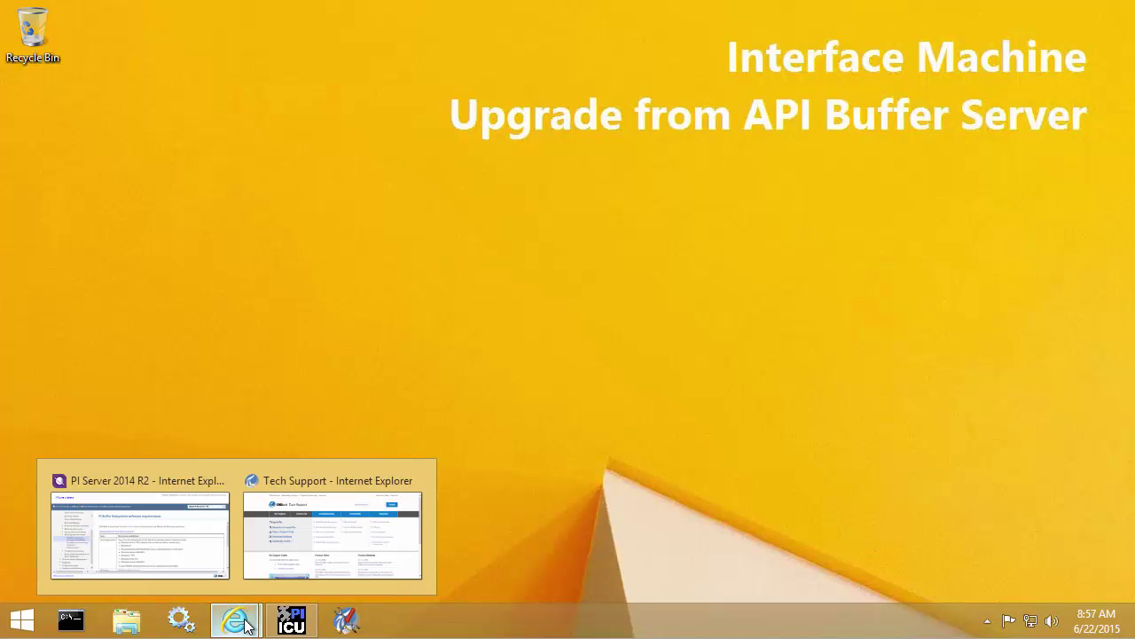
left_click(161, 535)
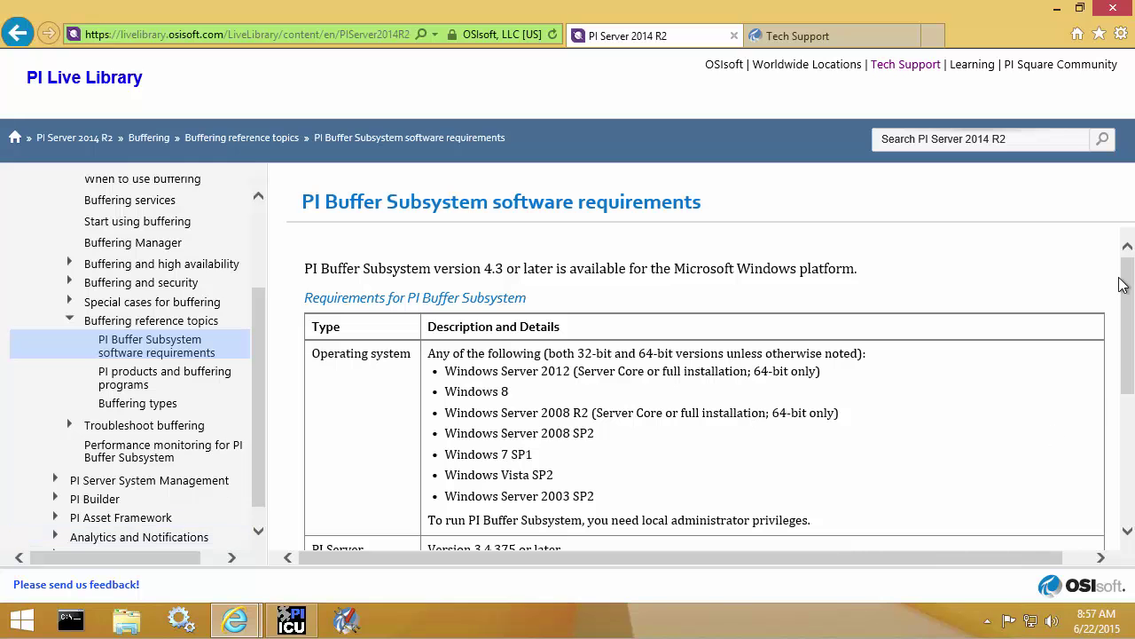
left_click_drag(1132, 300, 1132, 344)
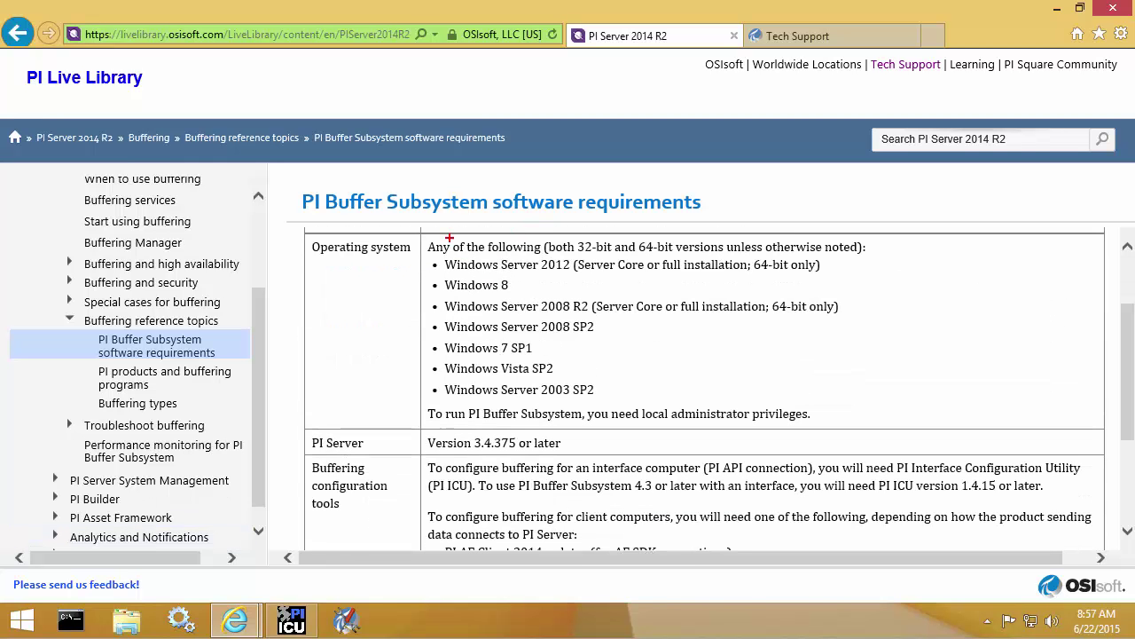
mouse_move(428, 256)
left_mouse_down()
mouse_move(811, 381)
mouse_move(848, 406)
left_mouse_up()
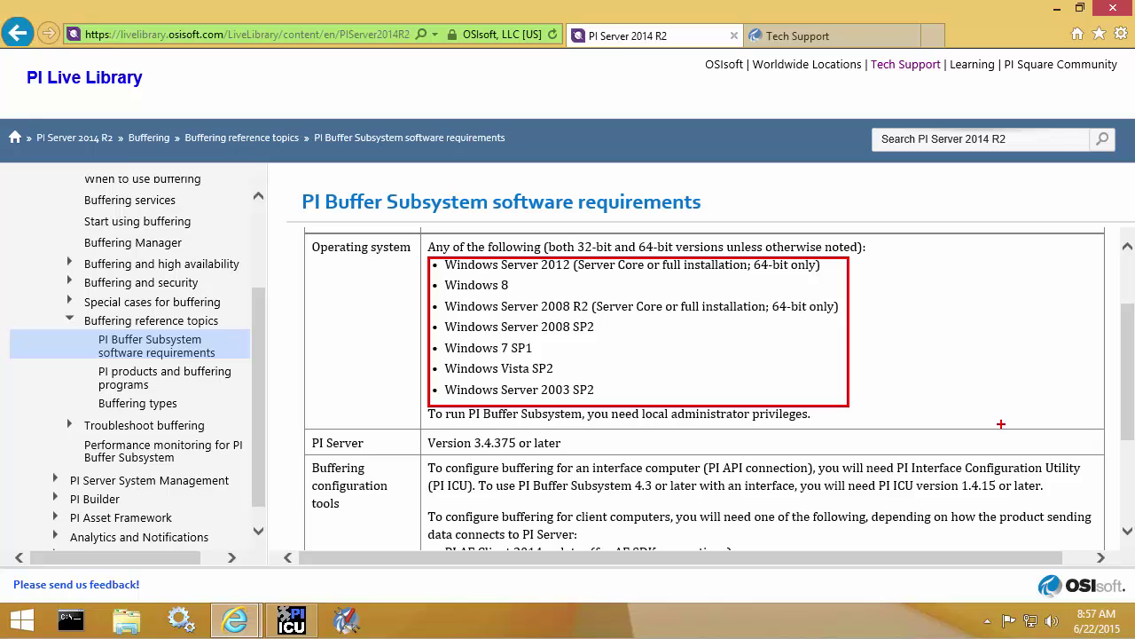
key("Escape")
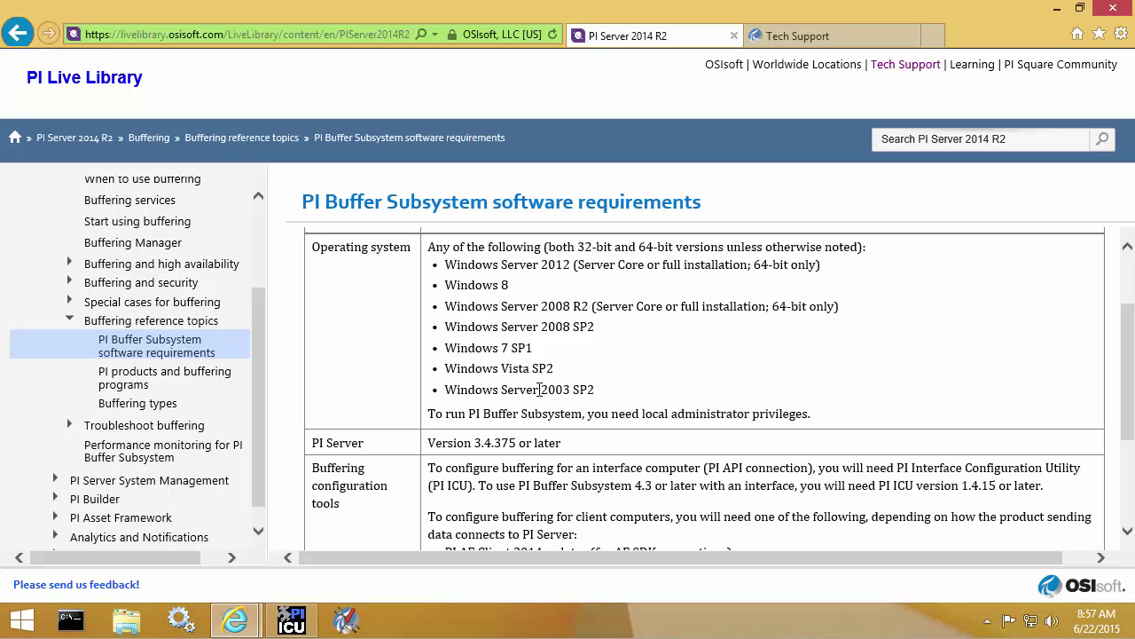
left_click_drag(471, 432, 520, 452)
Step: Highlight the PI ICU 1.4.15 and PI AF Client/PI SDK requirements, then minimize the browser
left_click_drag(1131, 377, 1132, 458)
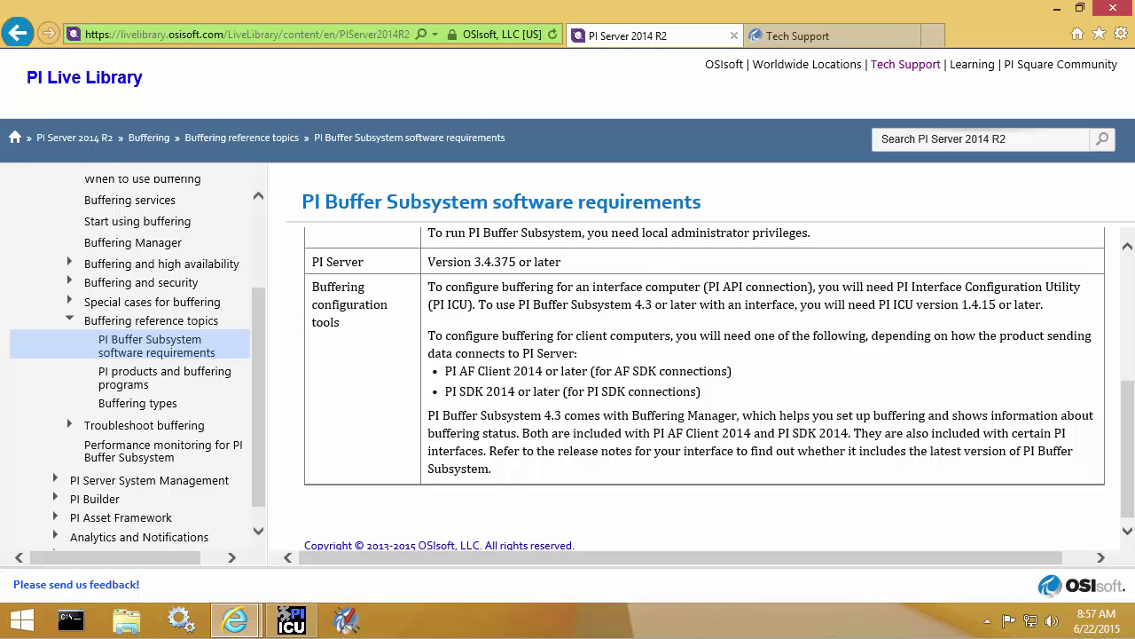
mouse_move(879, 297)
left_mouse_down()
mouse_move(1014, 338)
mouse_move(1000, 322)
left_mouse_up()
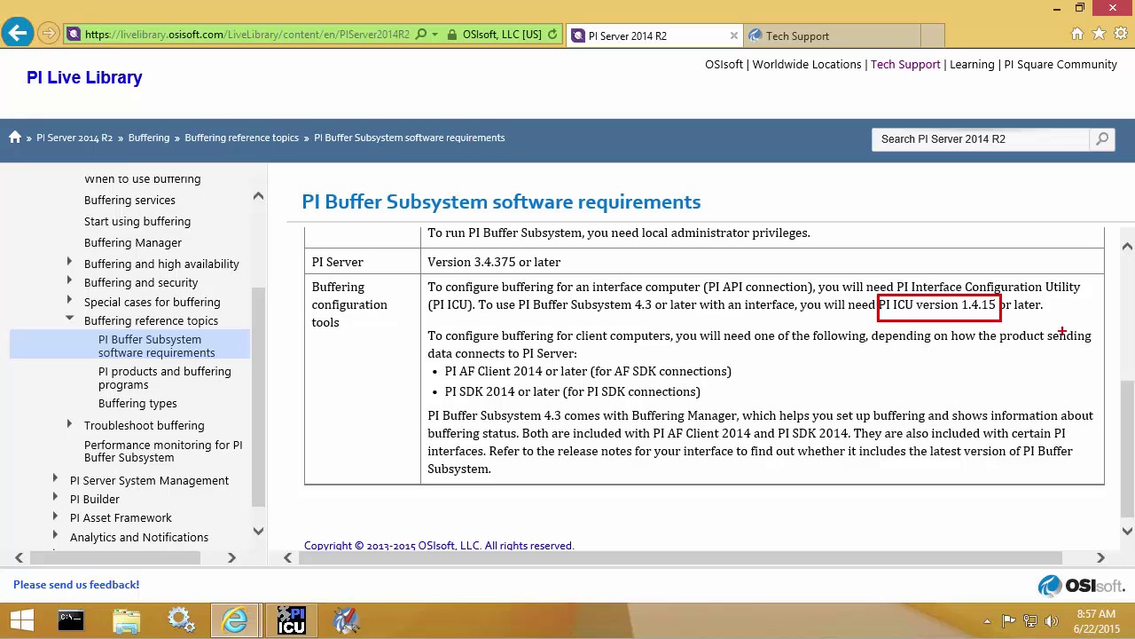
key("Escape")
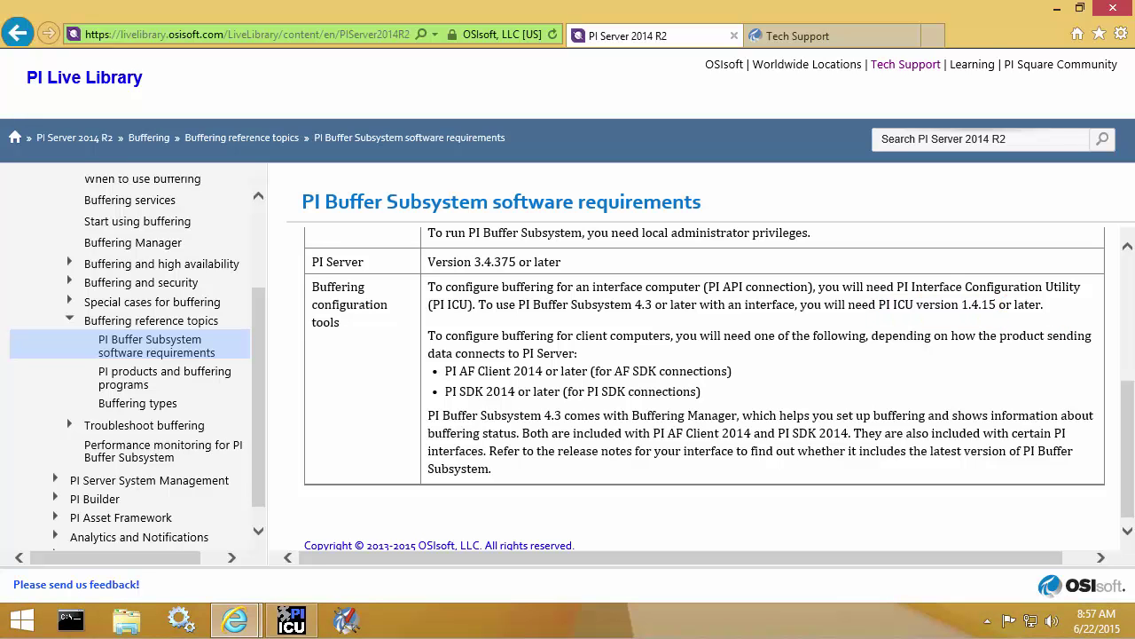
key("ctrl+2")
mouse_move(441, 361)
left_mouse_down()
mouse_move(548, 404)
mouse_move(760, 400)
left_mouse_up()
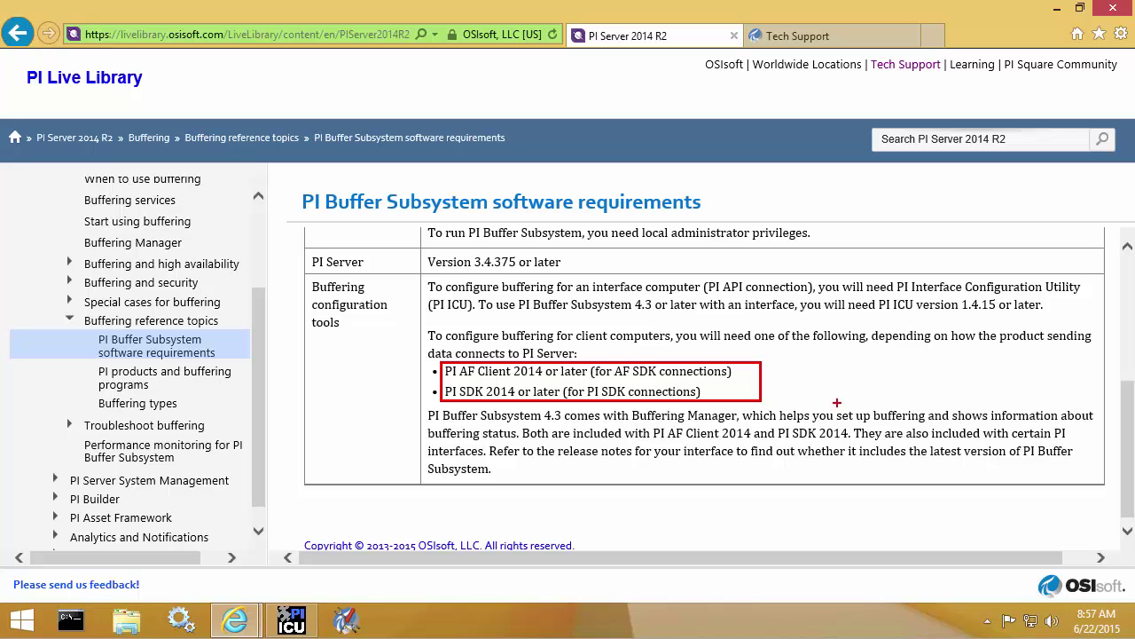
key("Escape")
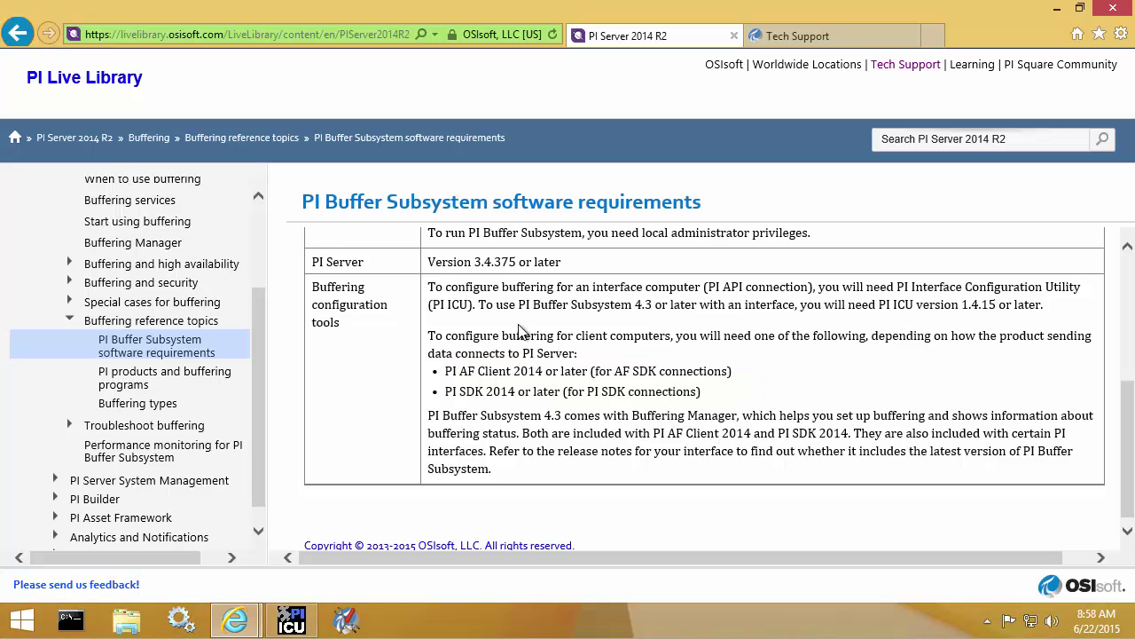
left_click(1056, 8)
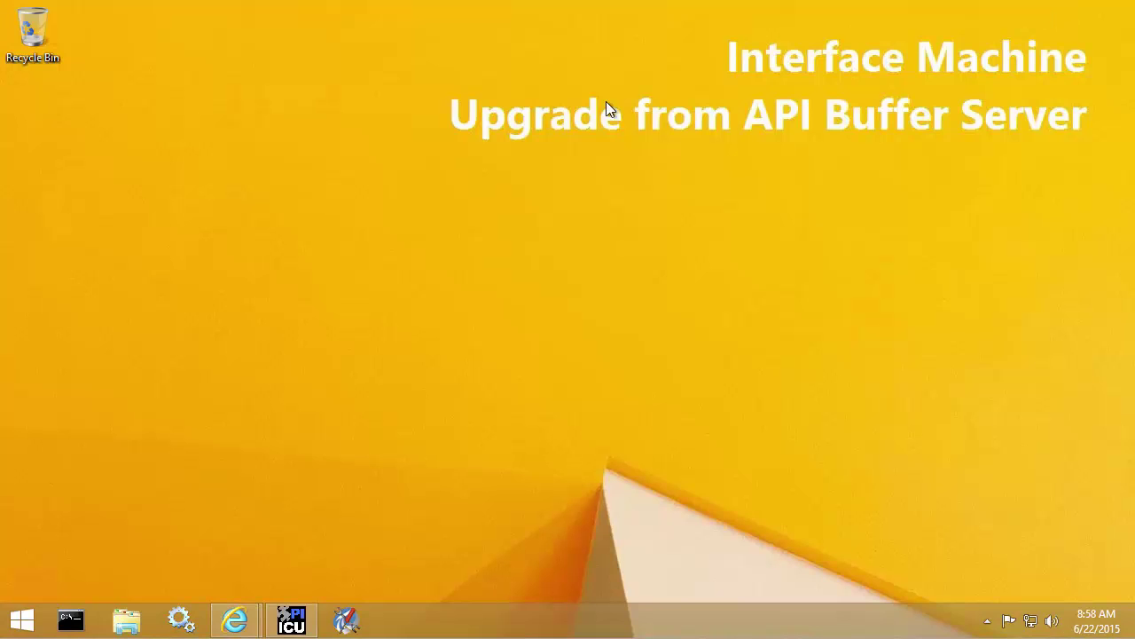
Step: In PI ICU, show the Interface list with opcint1 and opcint2 marked, then dismiss it
left_click(291, 621)
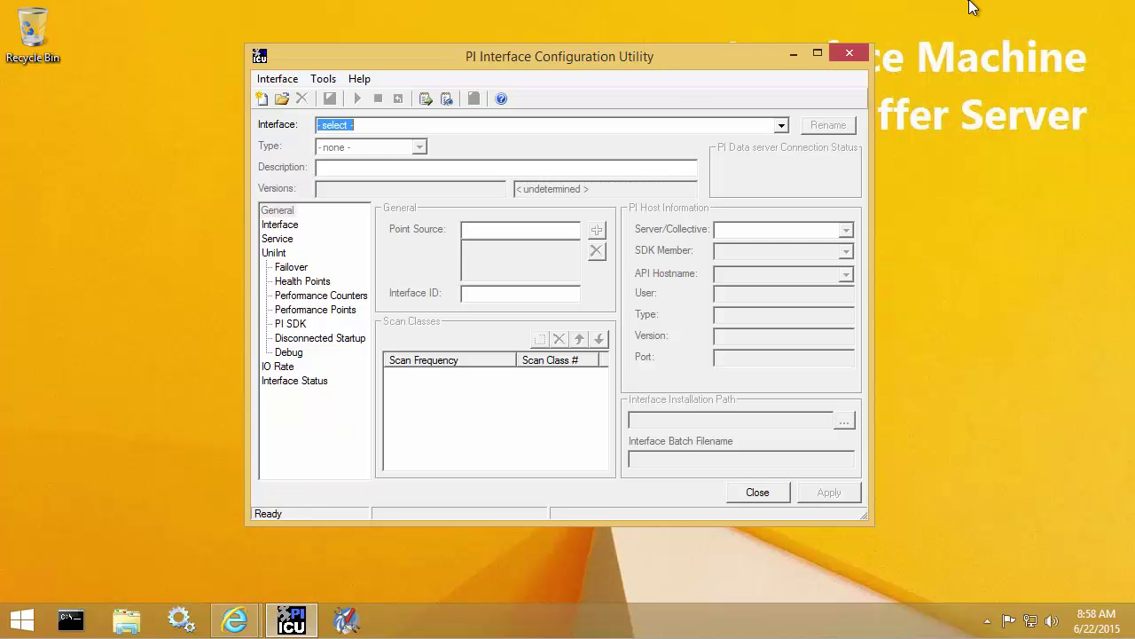
left_click(783, 125)
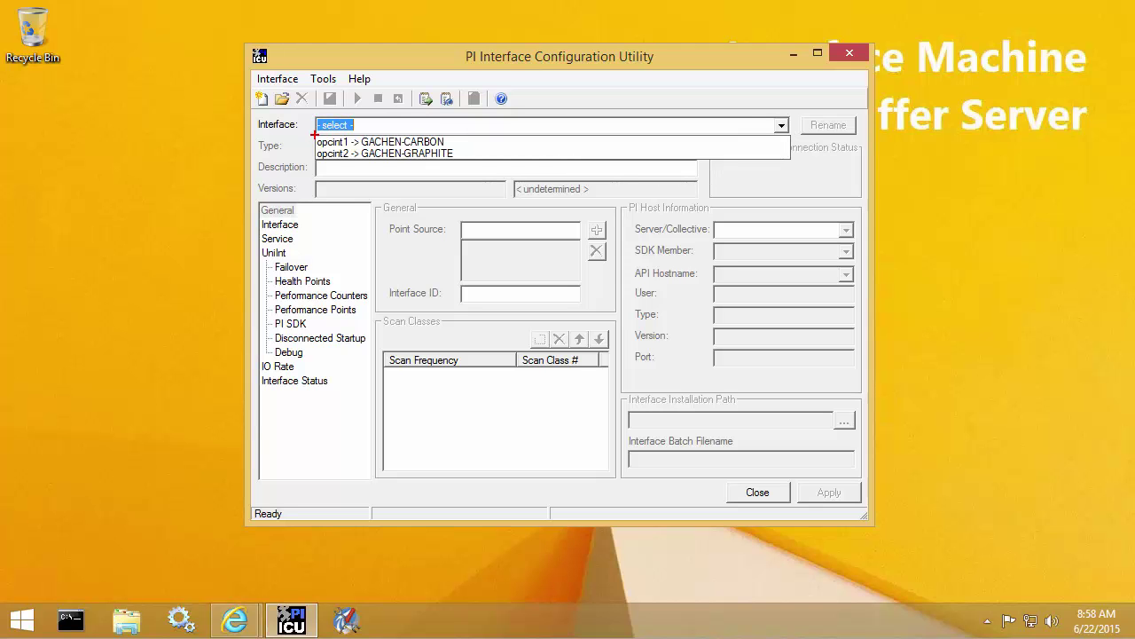
left_click_drag(313, 135, 457, 162)
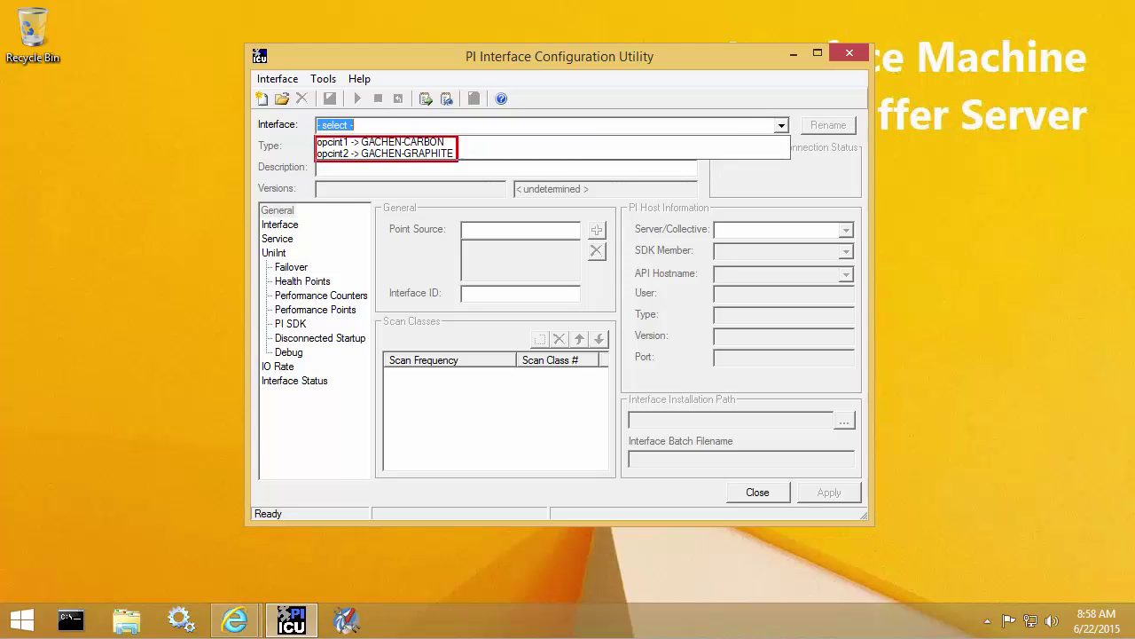
left_click(567, 159)
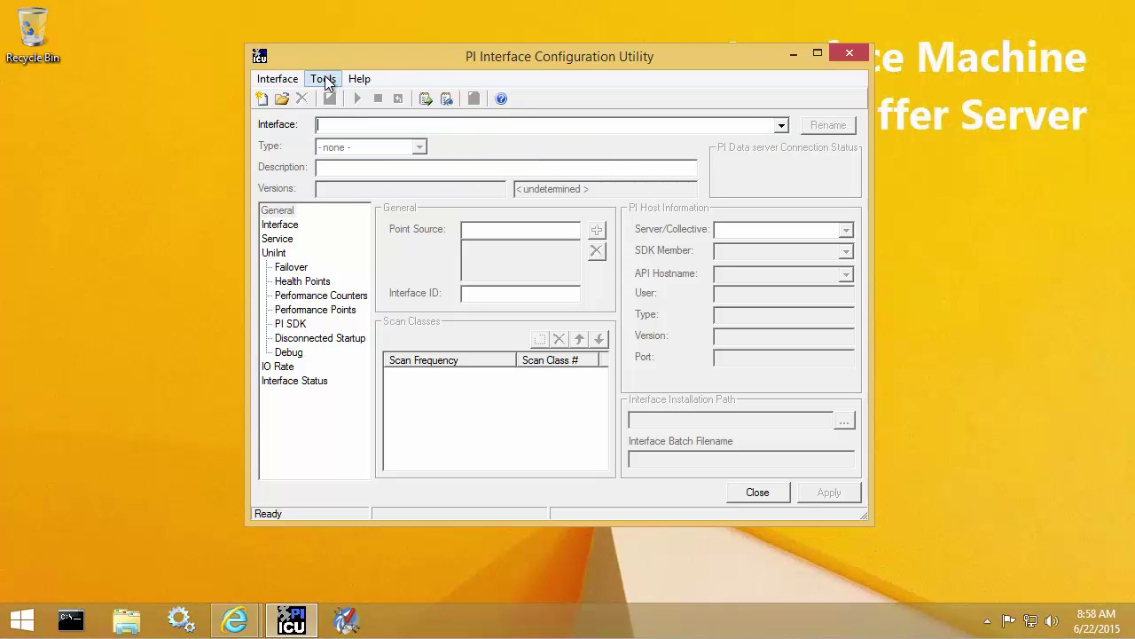
left_click(325, 77)
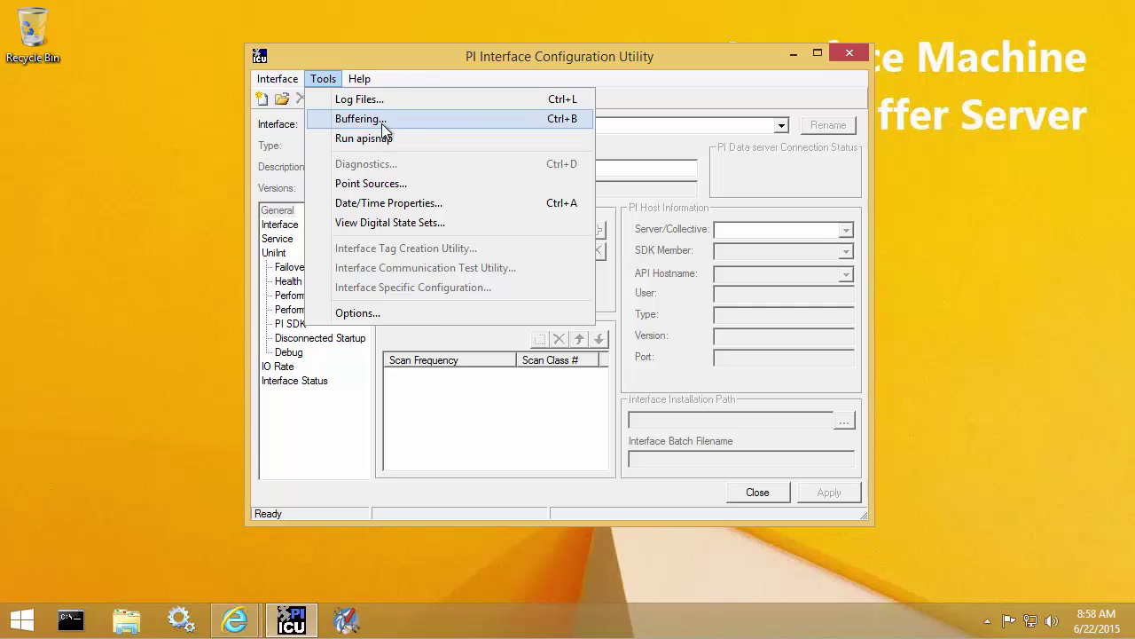
left_click(379, 122)
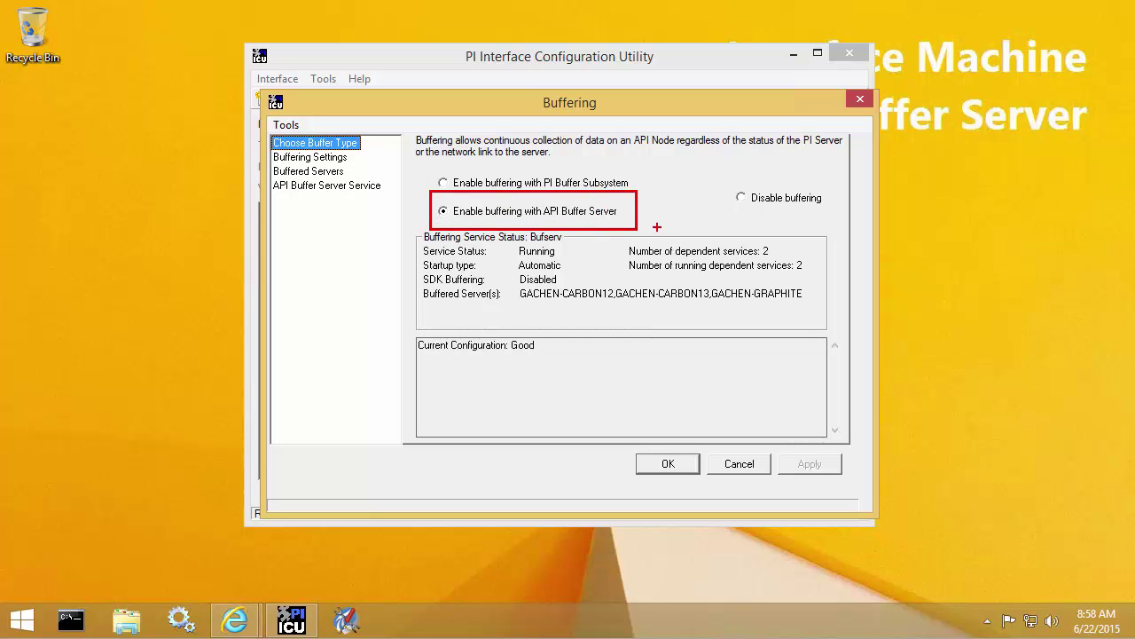
left_click(313, 171)
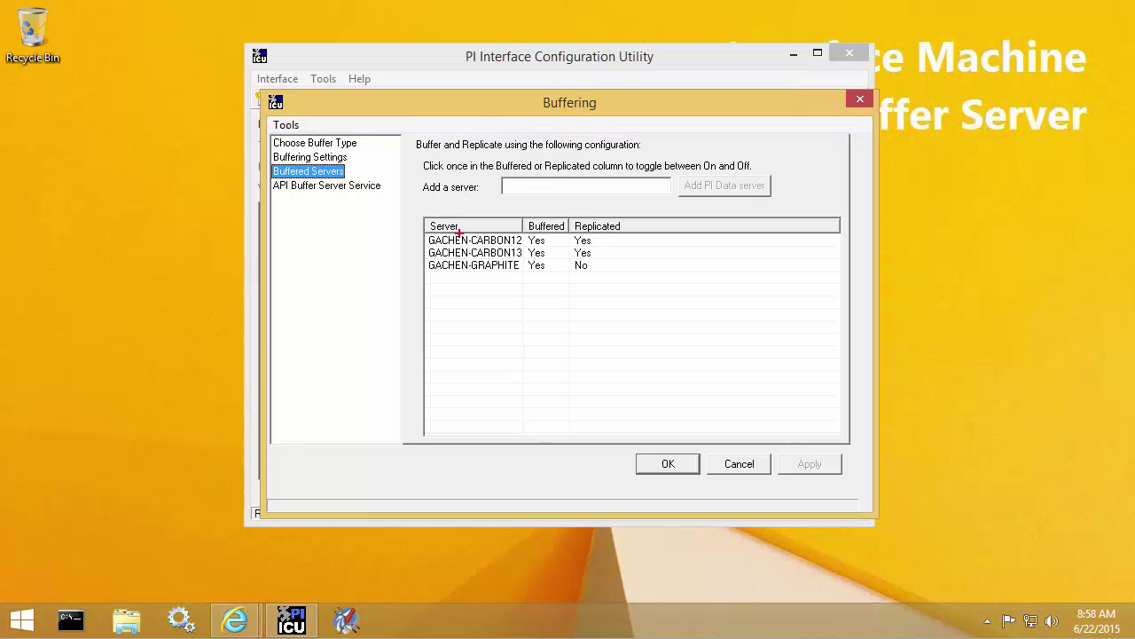
left_click_drag(421, 217, 645, 277)
left_click(861, 98)
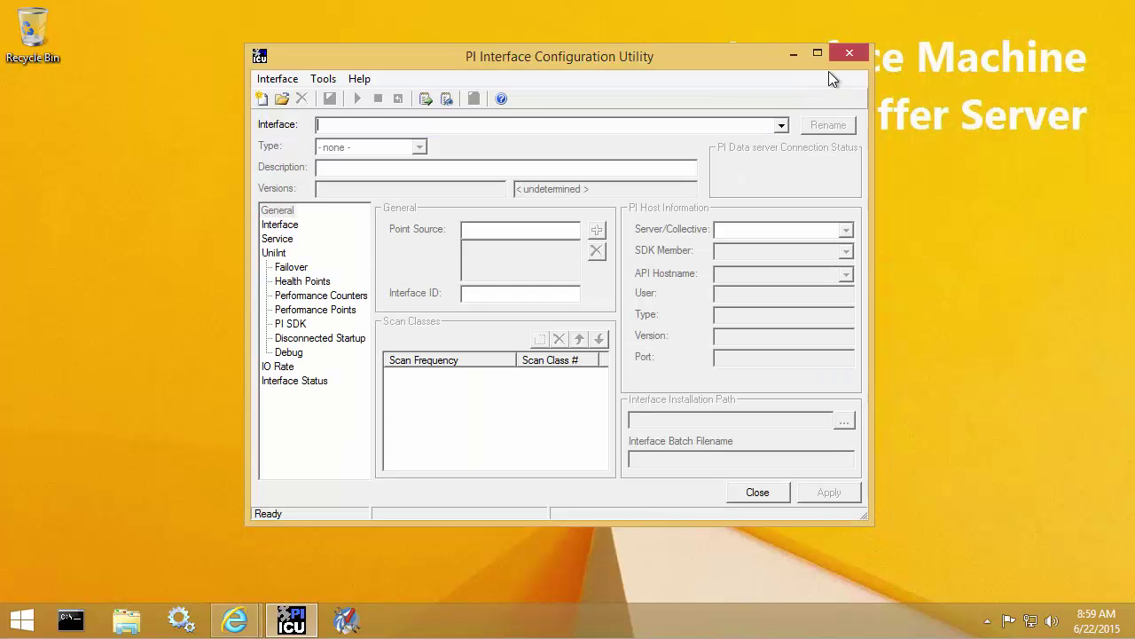
Step: Close PI ICU and search the Tech Support downloads for PI Buffer Subsystem
left_click(852, 53)
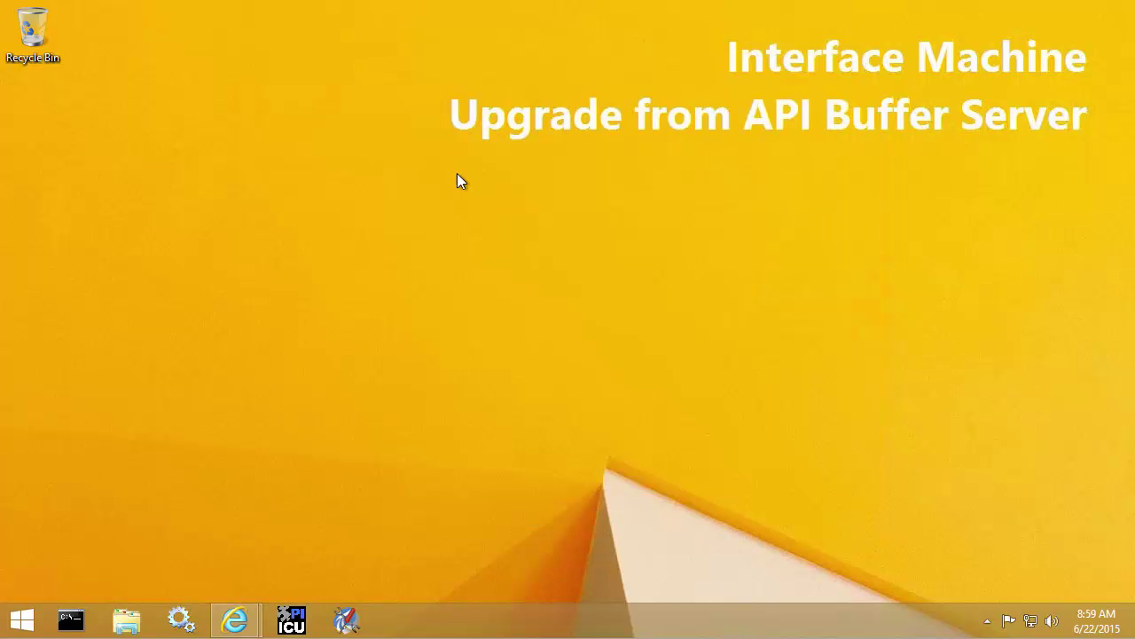
left_click(235, 620)
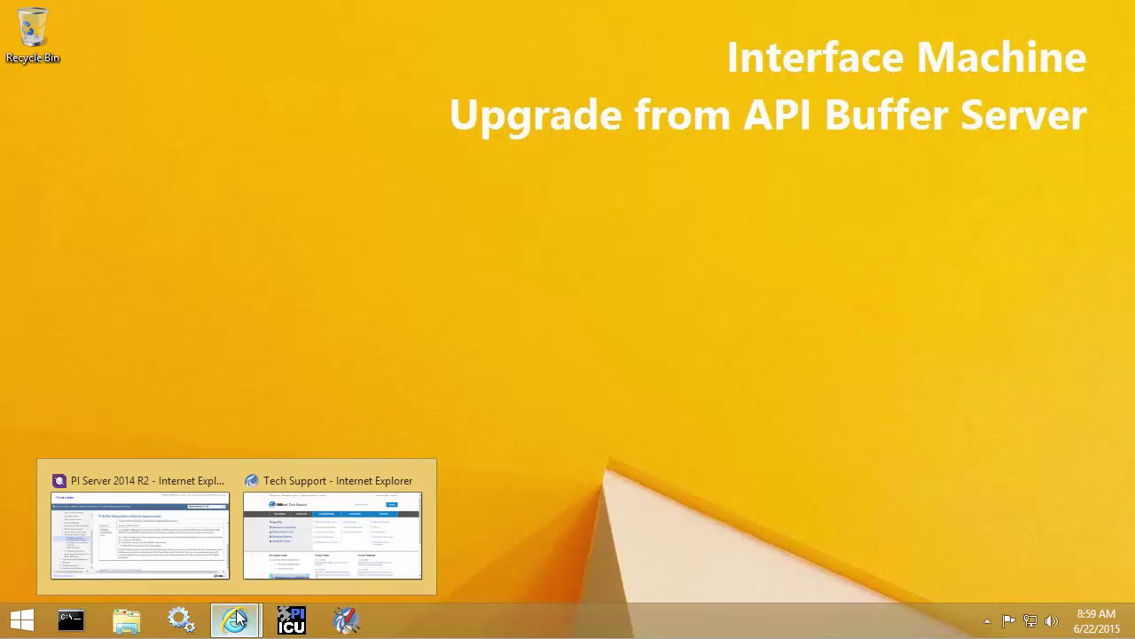
mouse_move(312, 569)
left_click(298, 548)
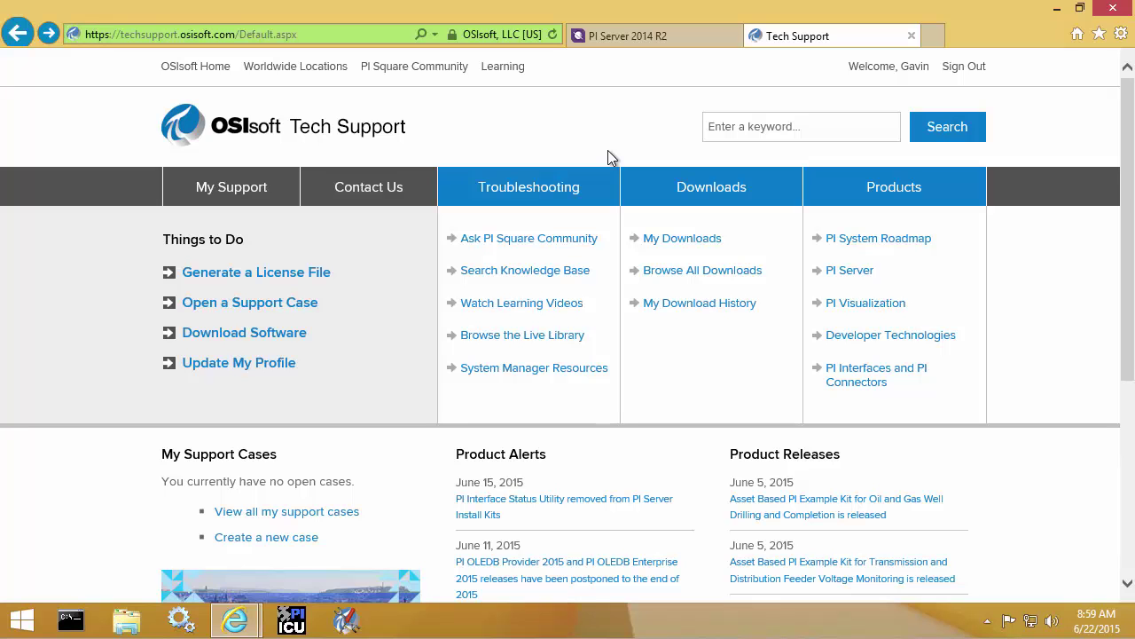
left_click(698, 186)
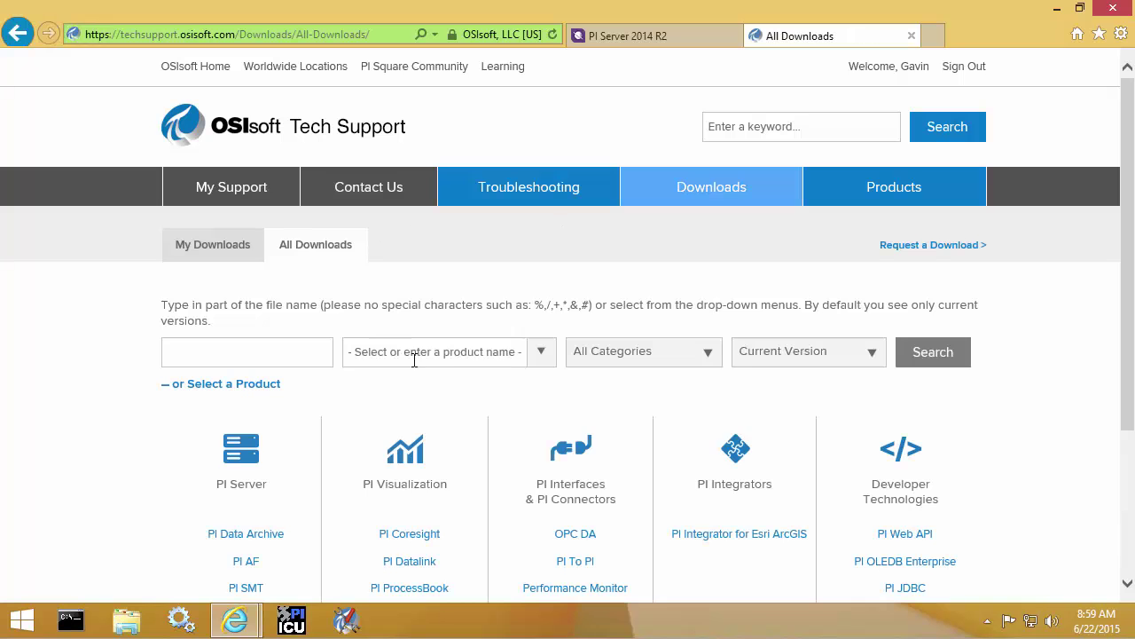
left_click(414, 359)
type("PI Buf")
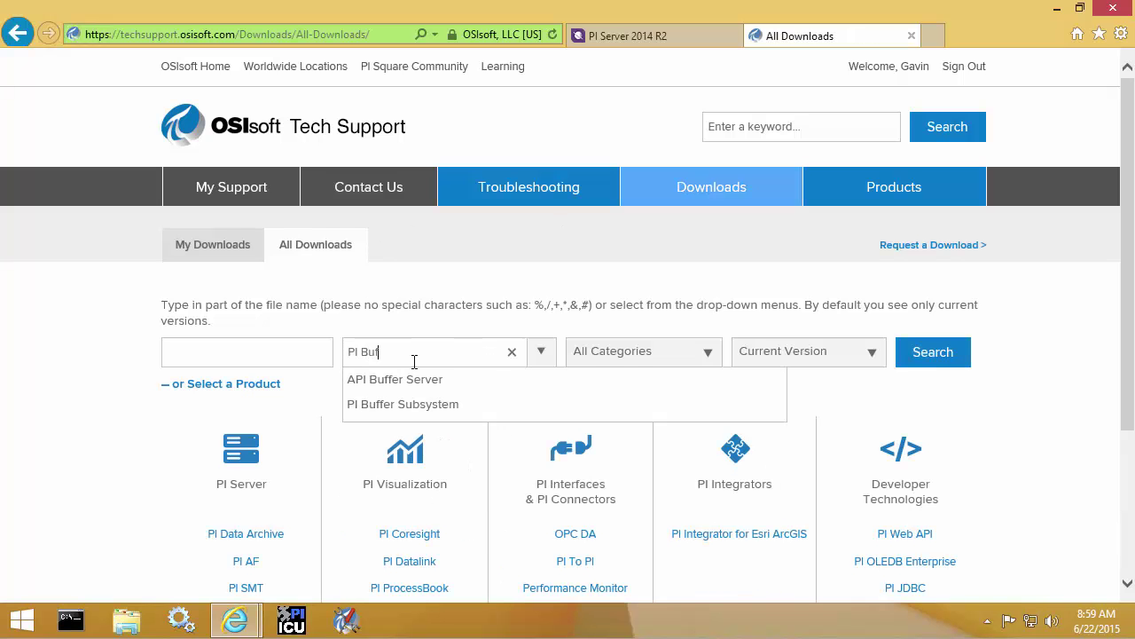
type("fer Subsyst")
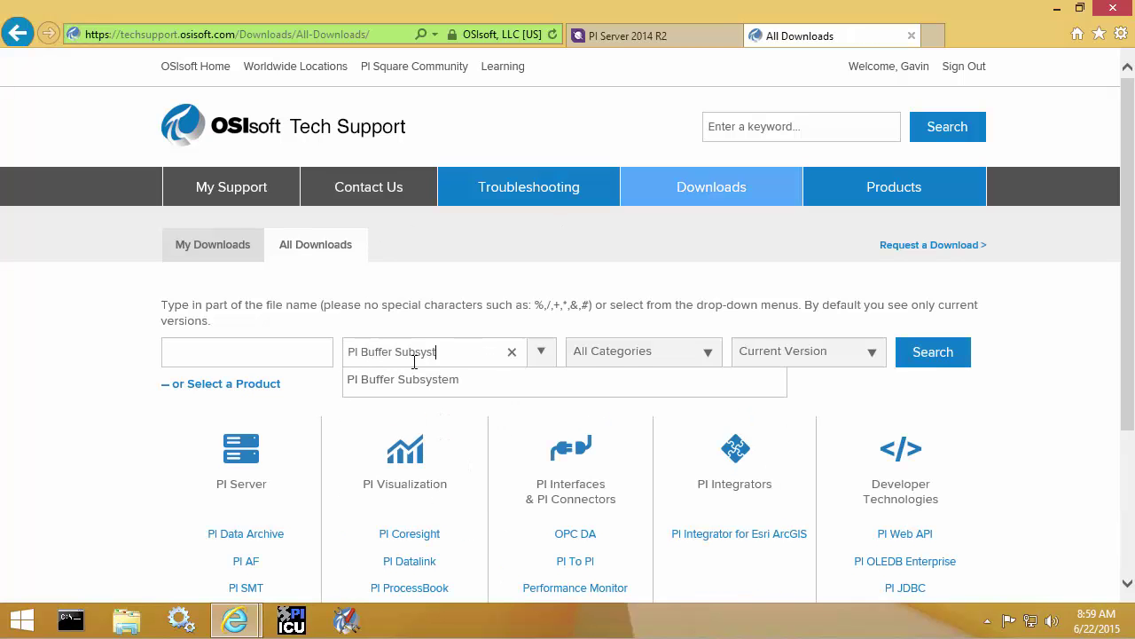
left_click(461, 382)
left_click(928, 357)
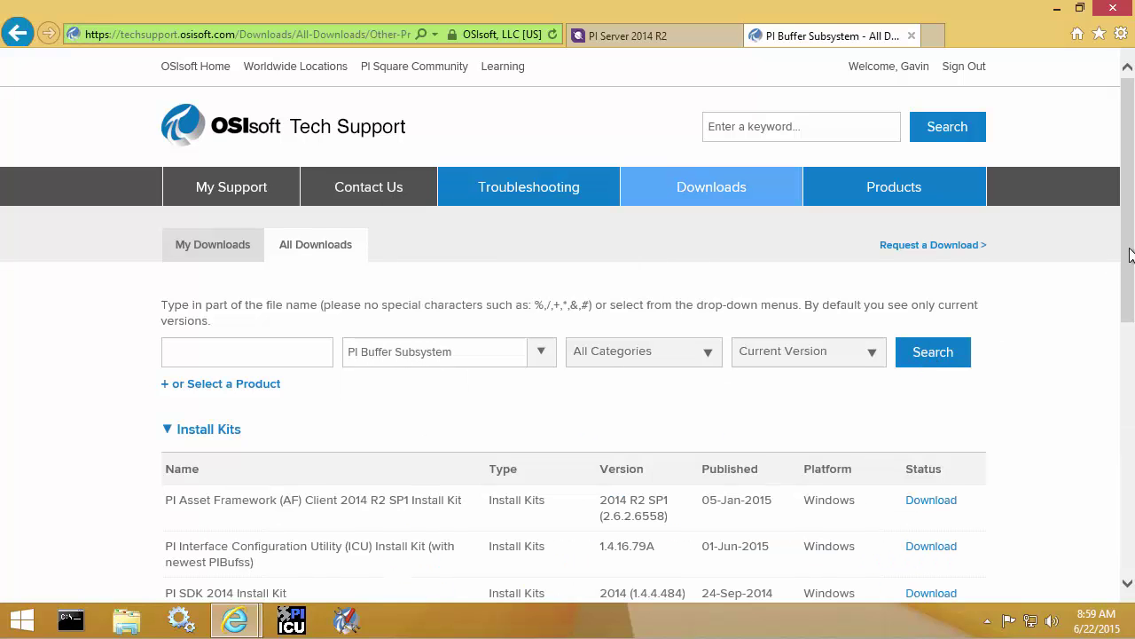
Step: Mark the PI ICU install kit carrying the newest PIBufss, then minimize the browser
scroll(1131, 255, "down", 3)
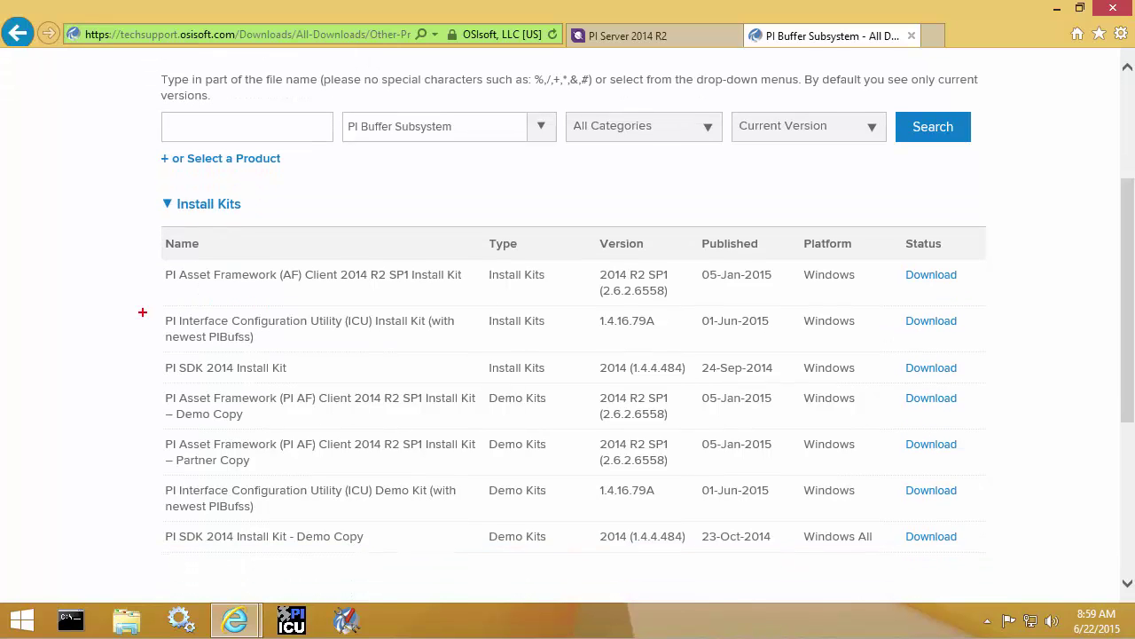
mouse_move(157, 308)
left_mouse_down()
mouse_move(477, 369)
mouse_move(476, 360)
left_mouse_up()
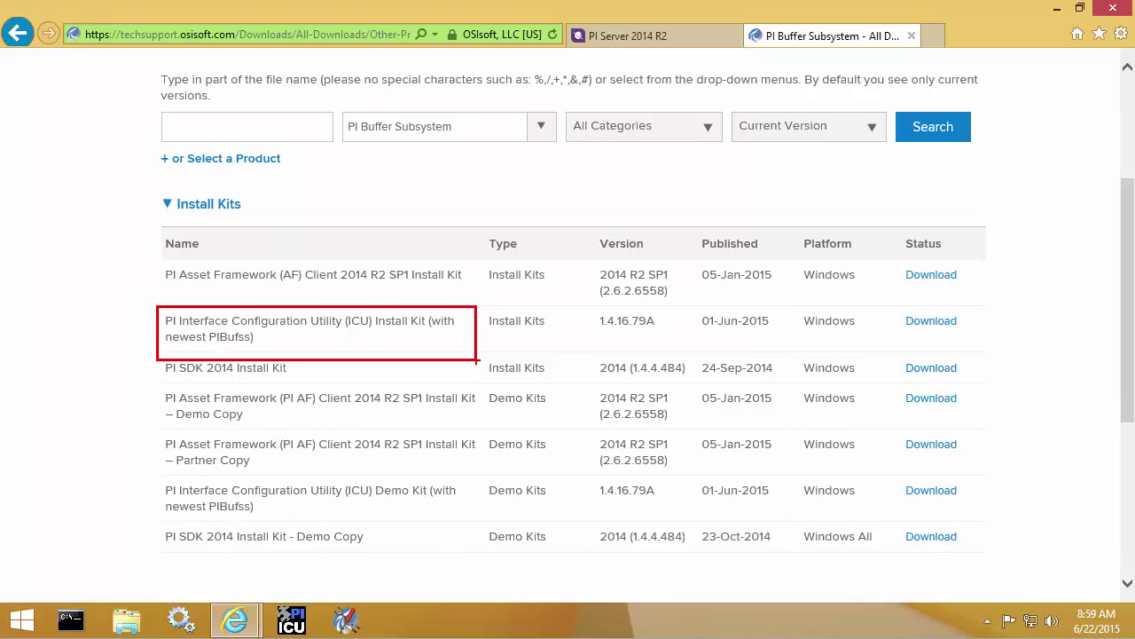
key("Escape")
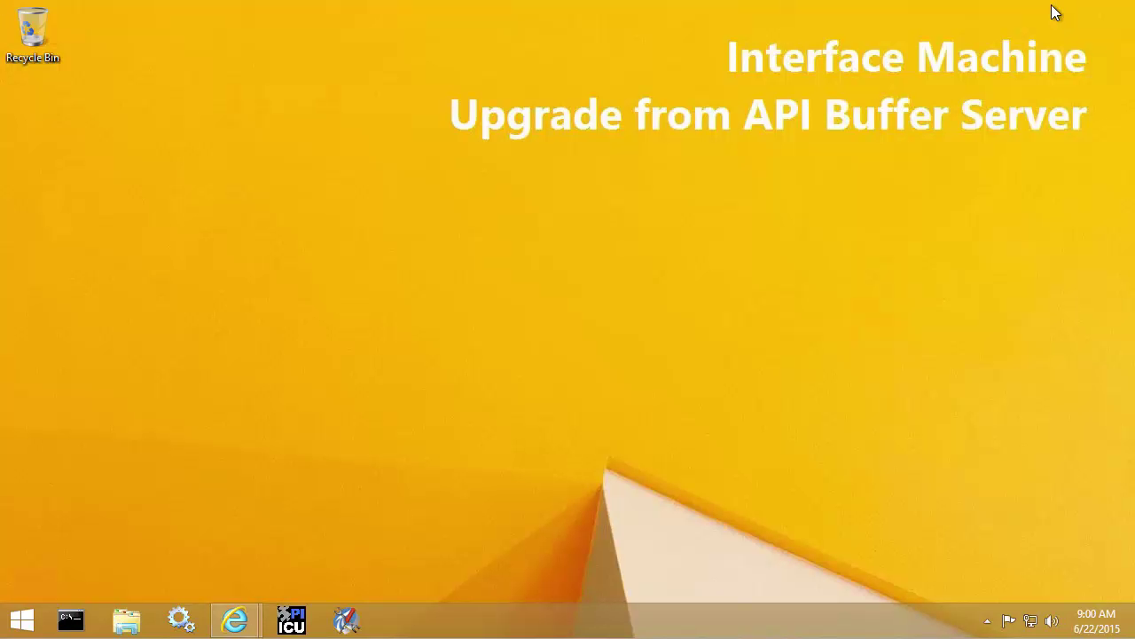
left_click(1056, 8)
Step: Browse to the Install Kits folder on the DATA (D:) drive
left_click(127, 621)
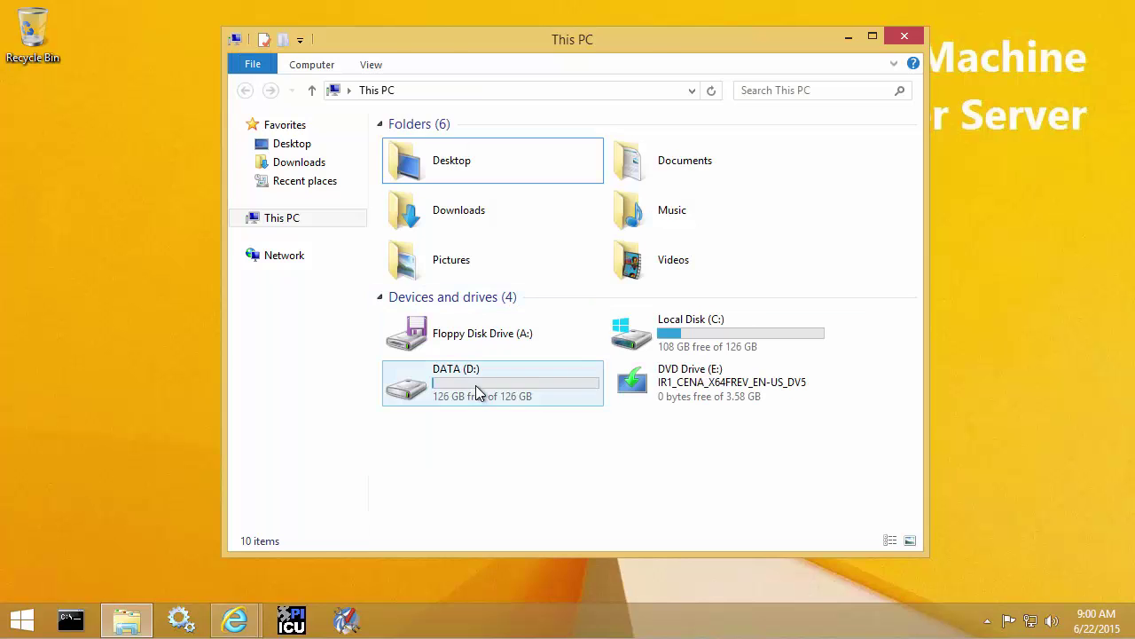
left_click(476, 392)
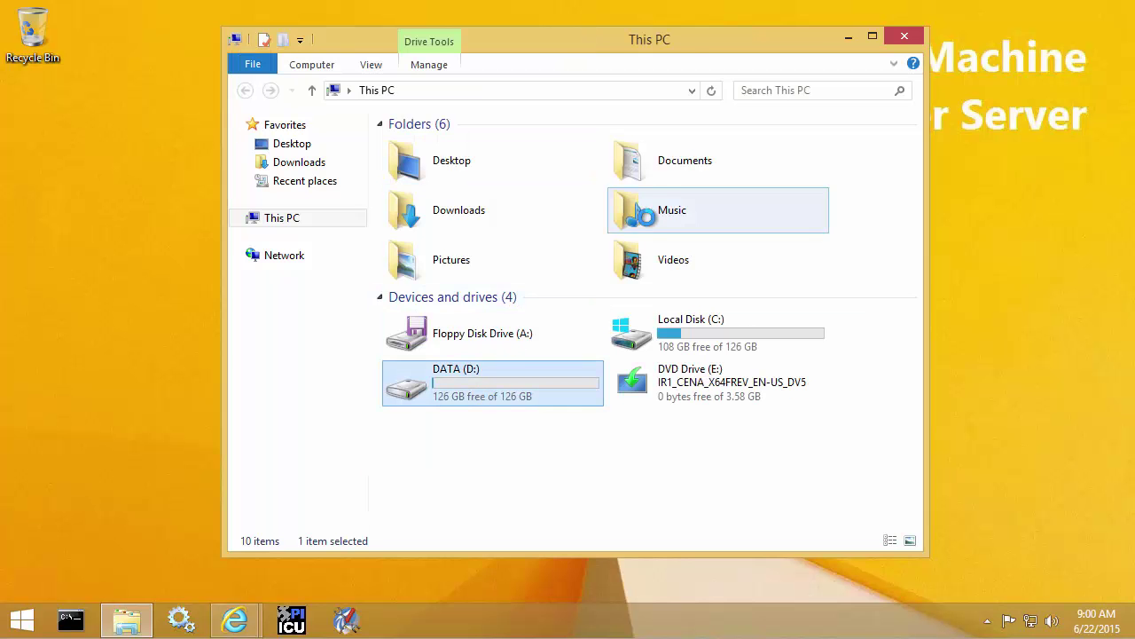
key("Return")
double_click(439, 147)
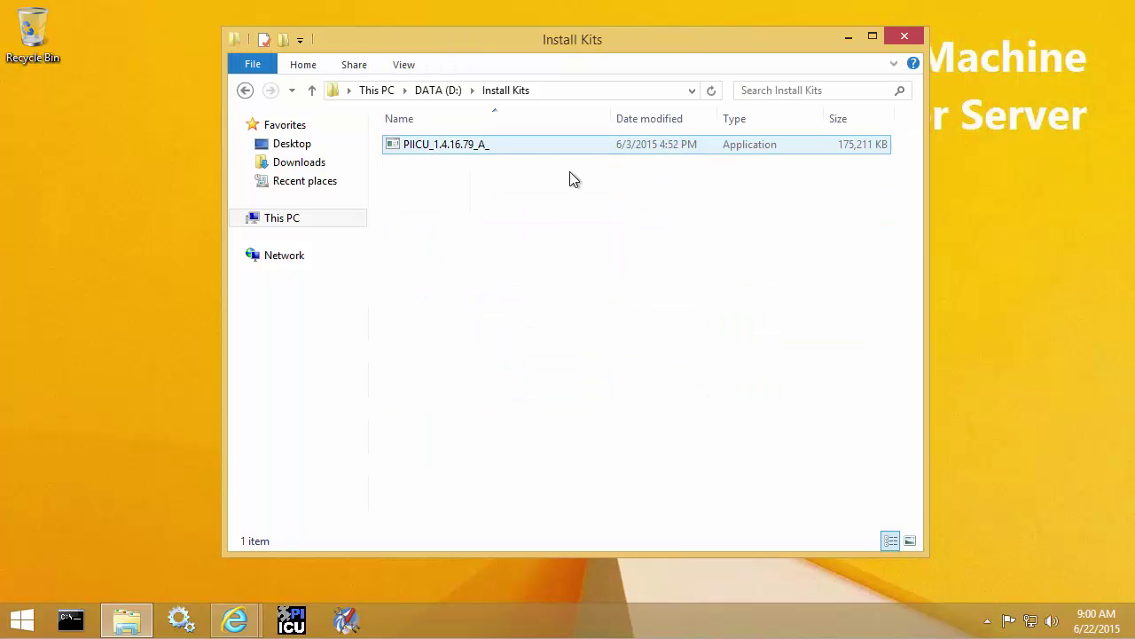
Step: Run PIICU_1.4.16.79_A_ as administrator and extract it to D:\Install Kits
left_click(432, 155)
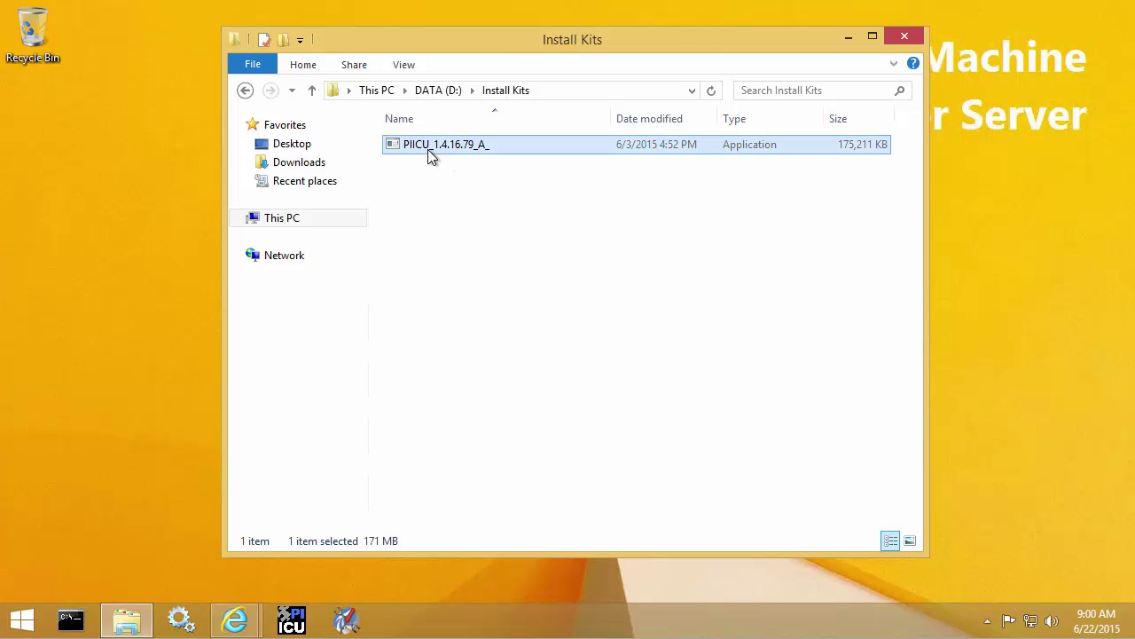
right_click(432, 155)
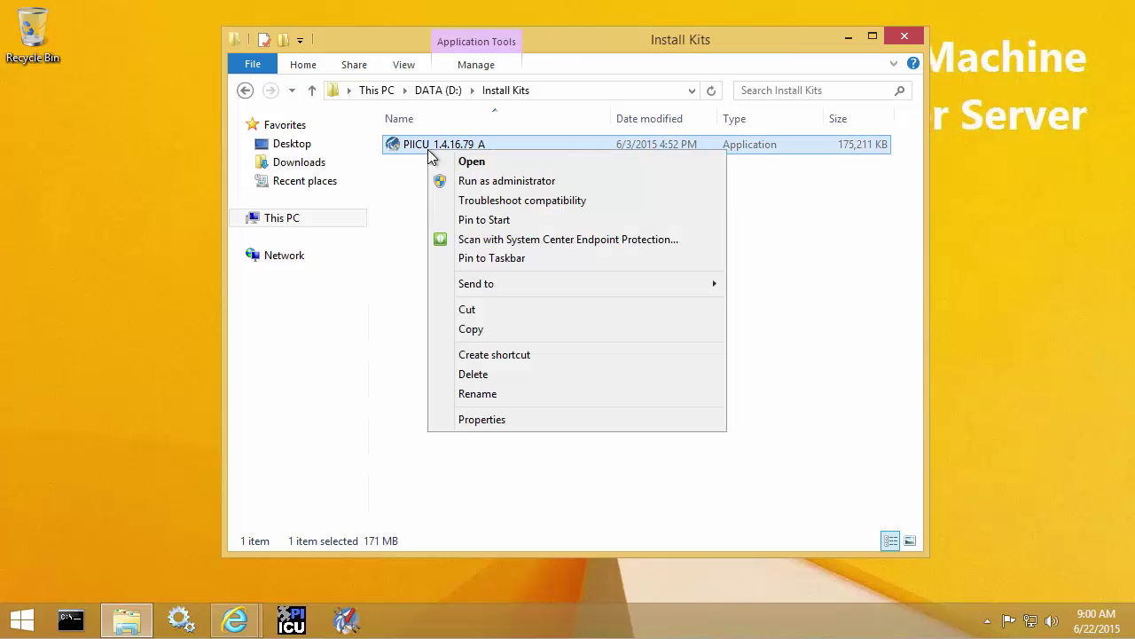
left_click(542, 182)
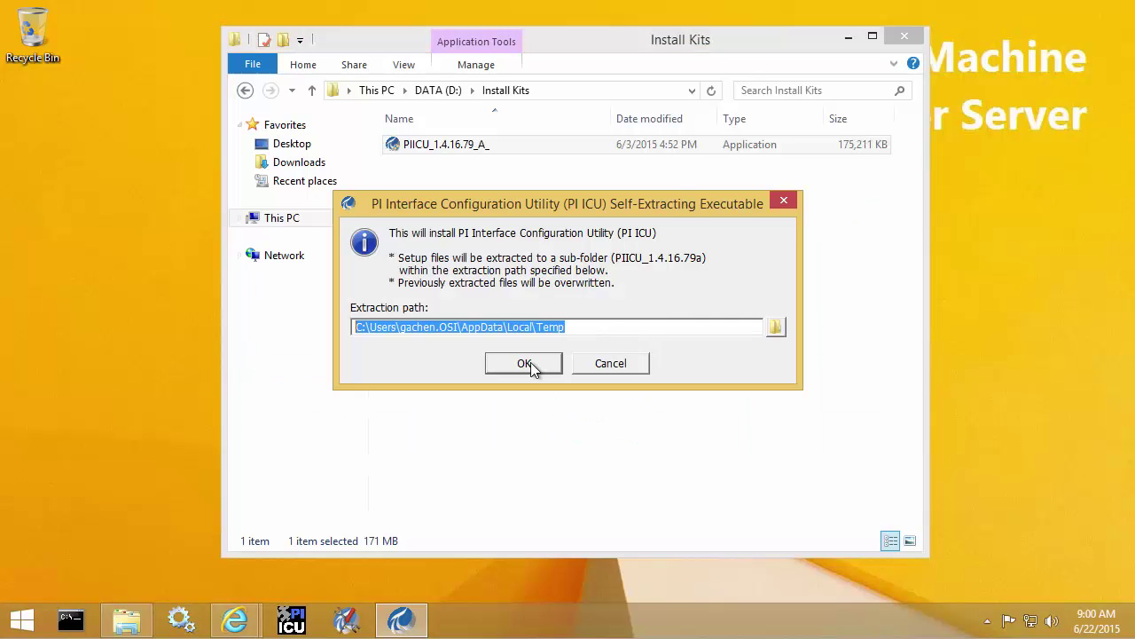
type("D:\\Install Kits")
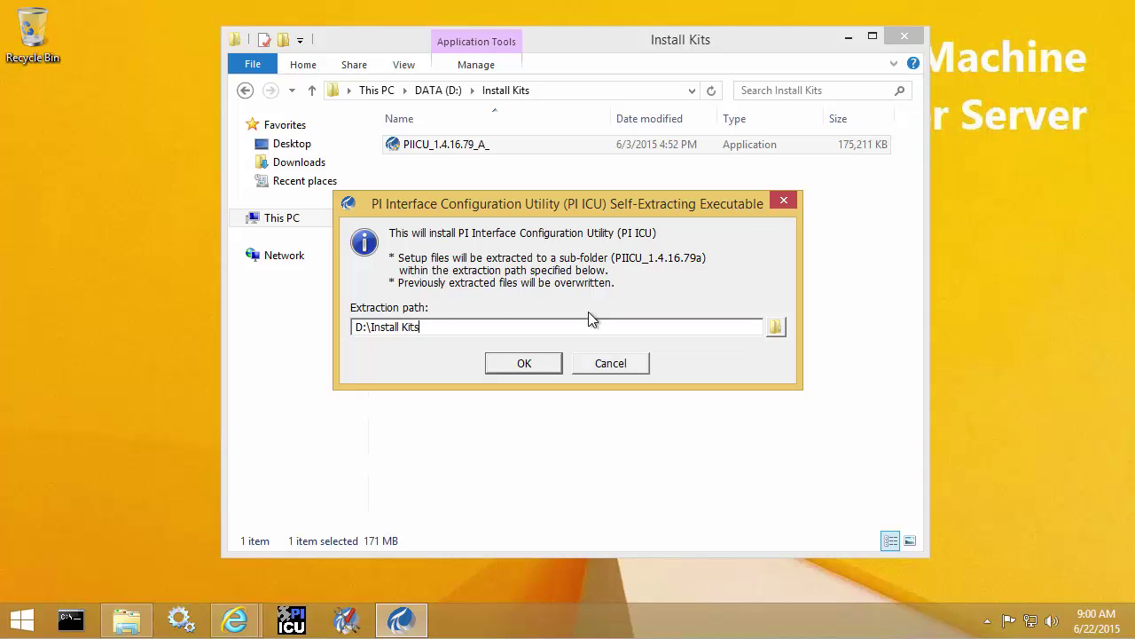
left_click(536, 364)
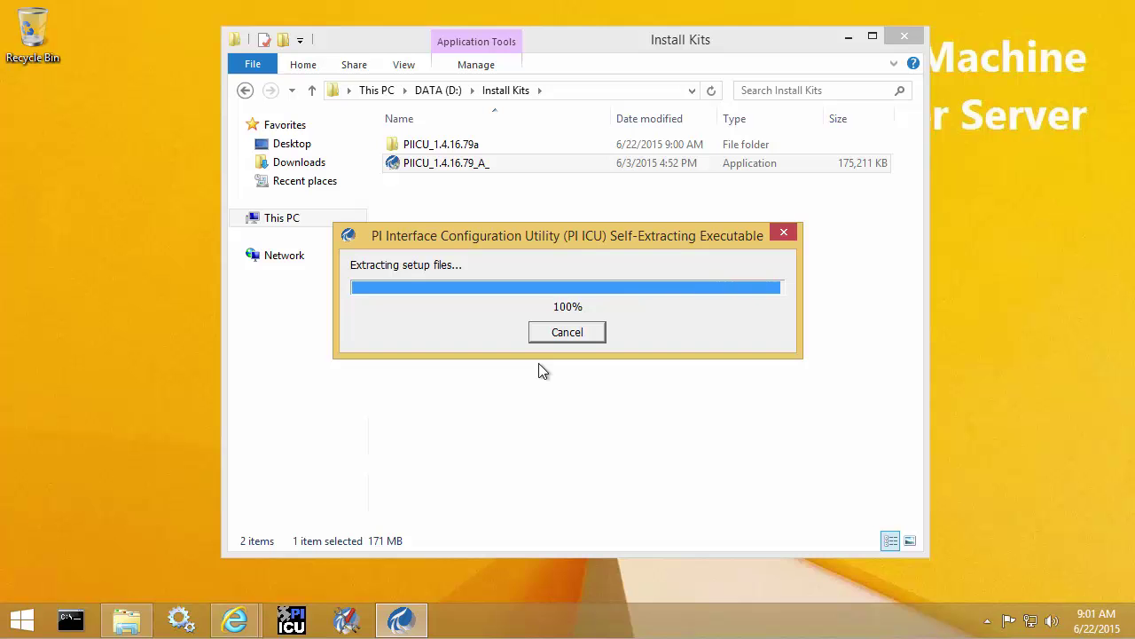
left_click_drag(770, 315, 772, 394)
Step: Confirm the PI Buffer Subsystem x64 upgrade, start installing, and review the PI-Buffer Server services to stop
left_click(584, 398)
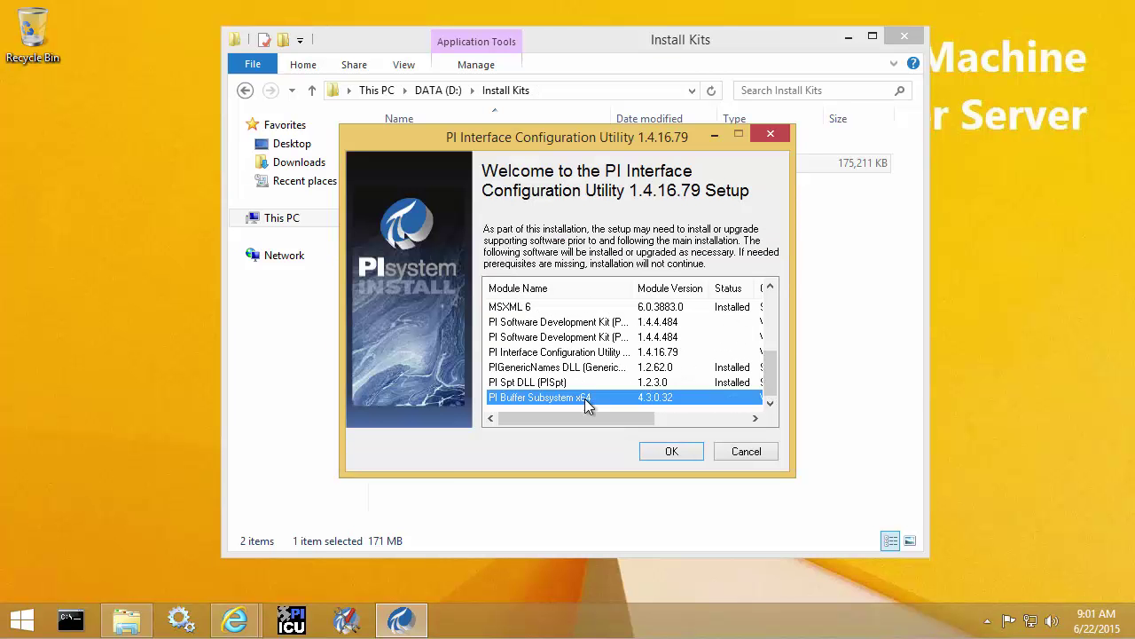
left_click_drag(615, 422, 731, 430)
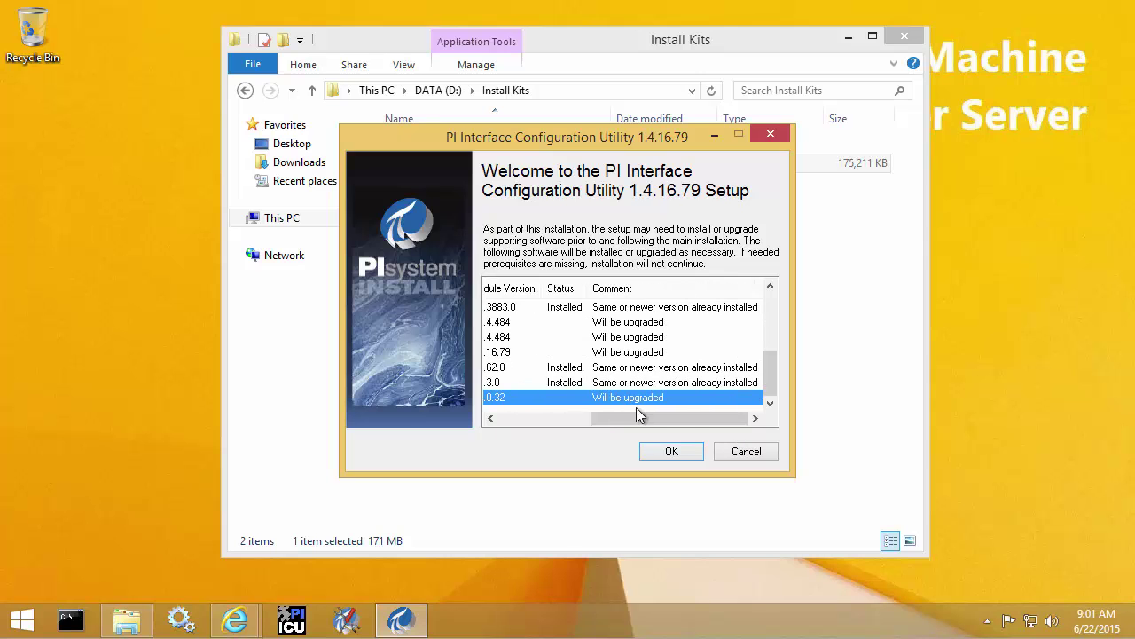
left_click(671, 452)
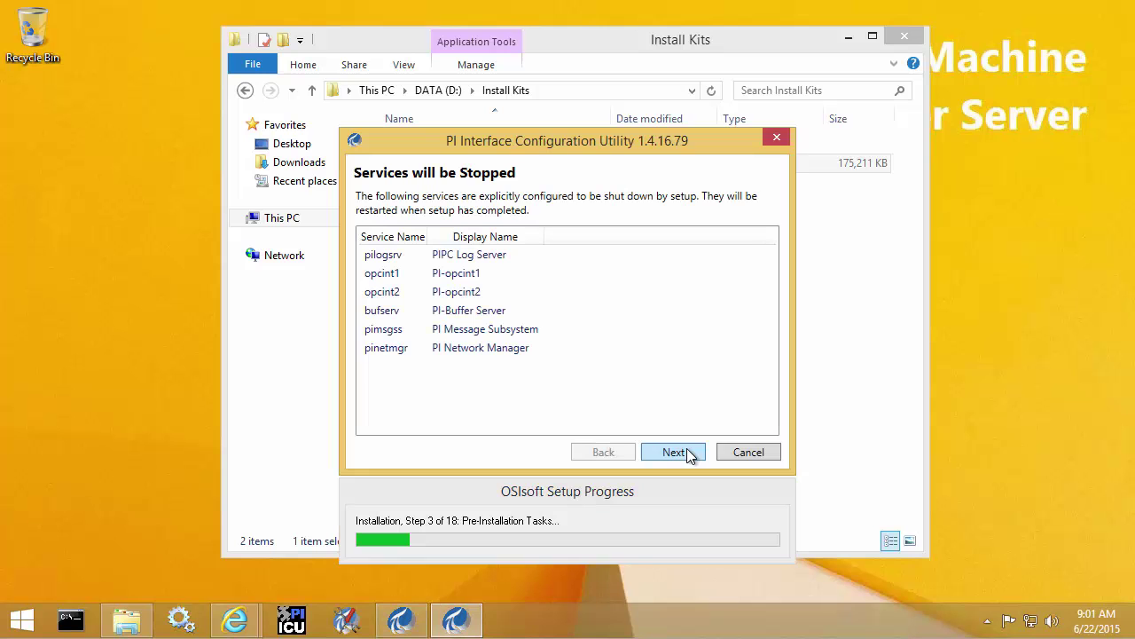
left_click(580, 310)
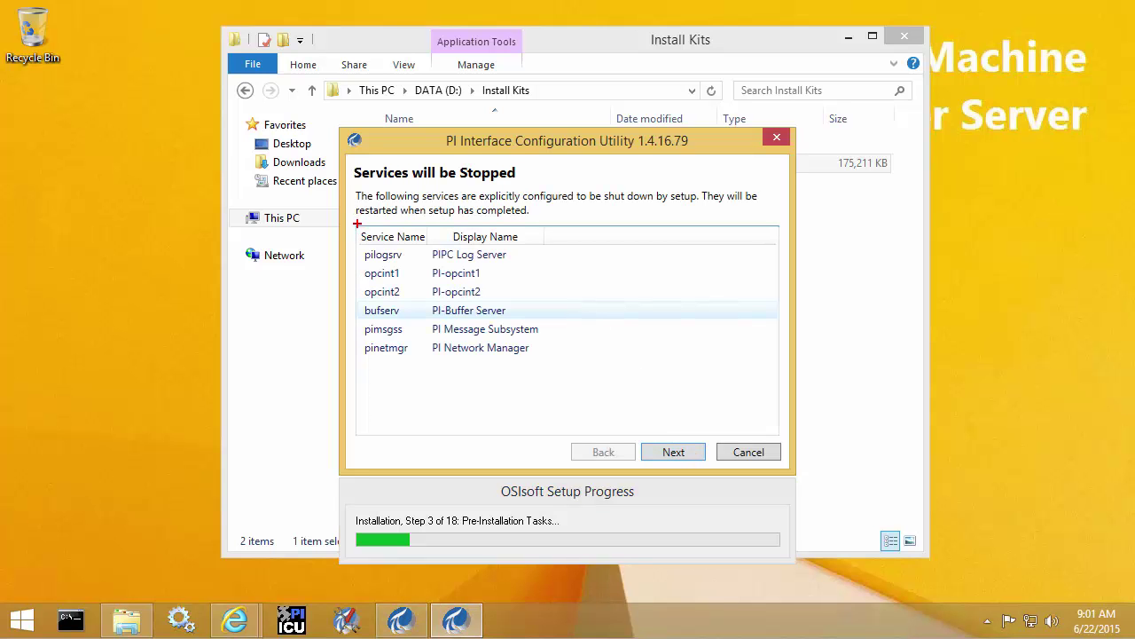
left_click_drag(357, 223, 563, 373)
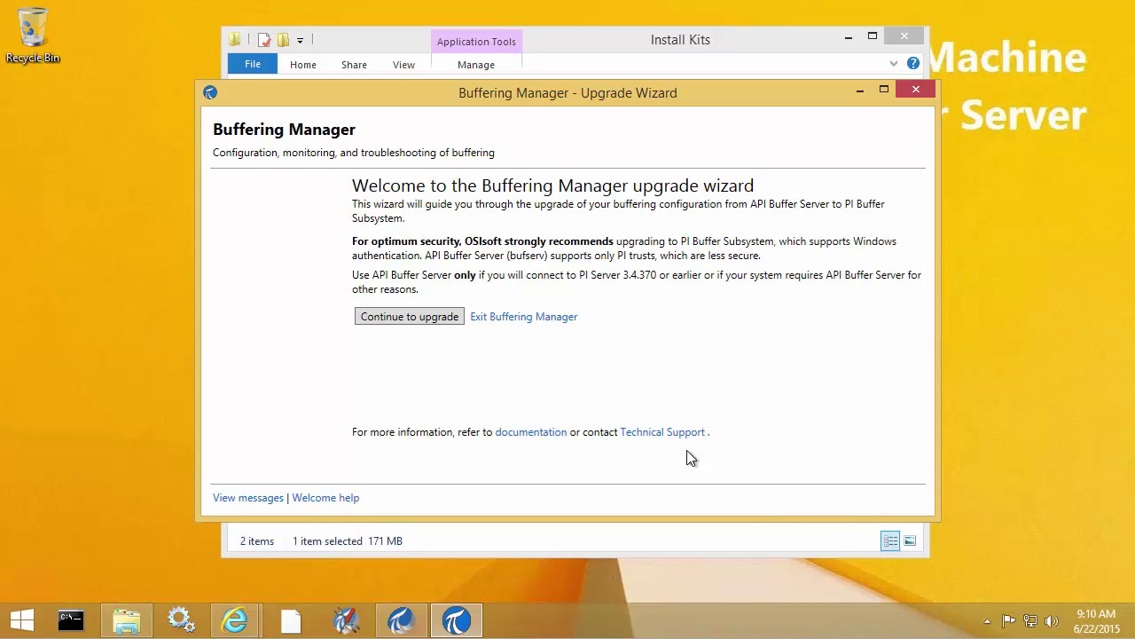
Step: Continue the upgrade and verify both detected PI servers are checked for buffering
left_click(432, 319)
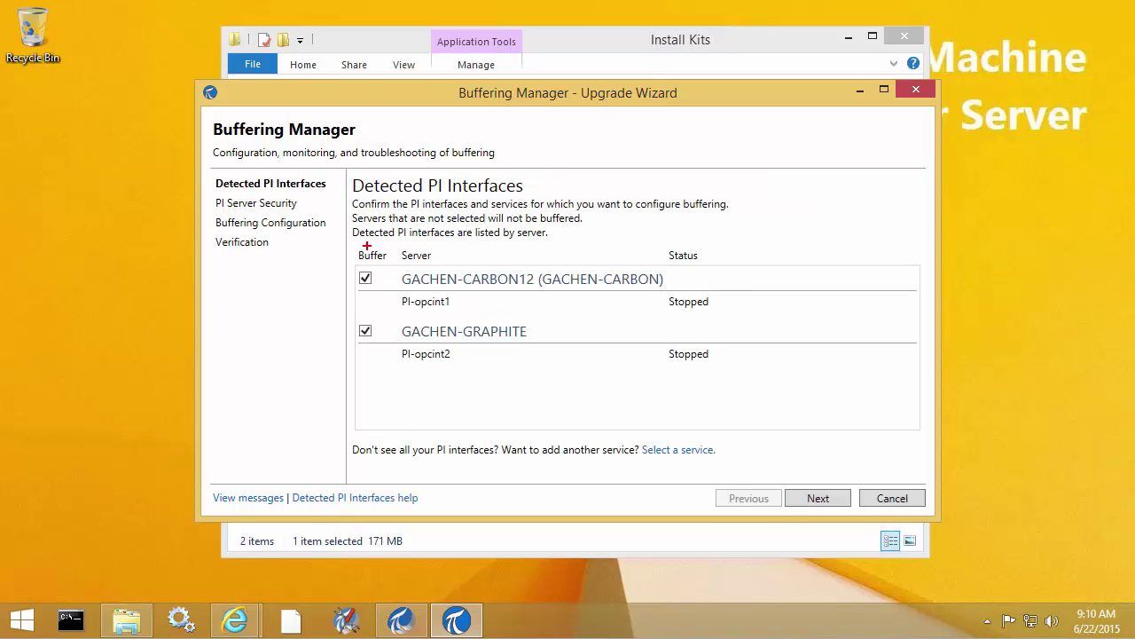
mouse_move(351, 241)
left_mouse_down()
mouse_move(505, 309)
mouse_move(770, 385)
mouse_move(759, 383)
left_mouse_up()
Step: Advance to PI Server Security, note the LocalSystem service account, and choose to change it
left_click(823, 497)
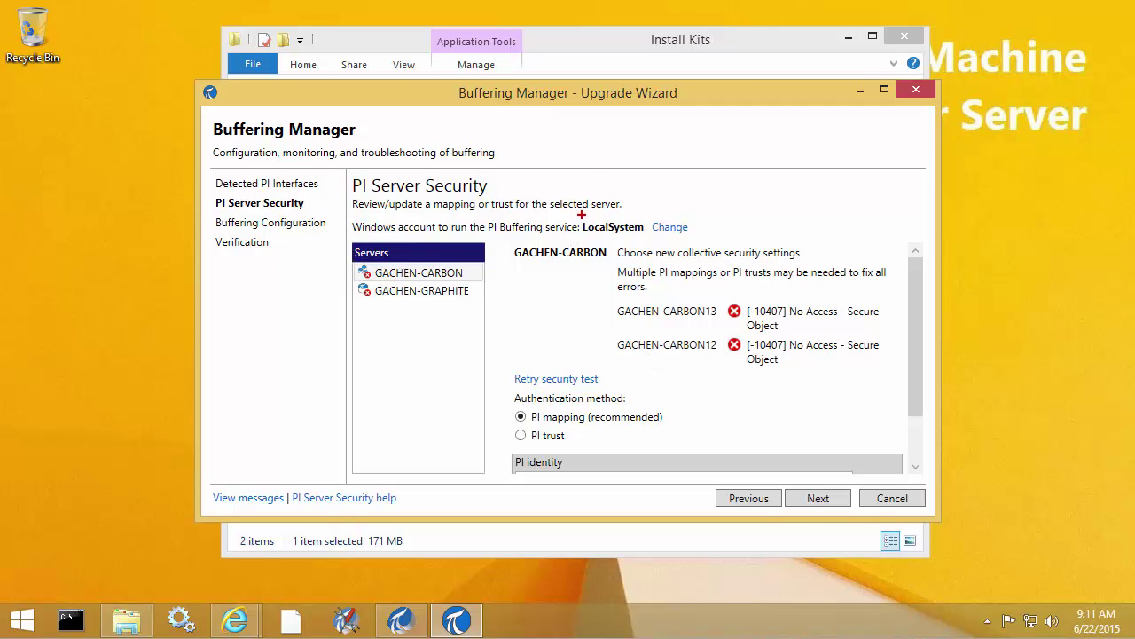
left_click_drag(582, 220, 646, 236)
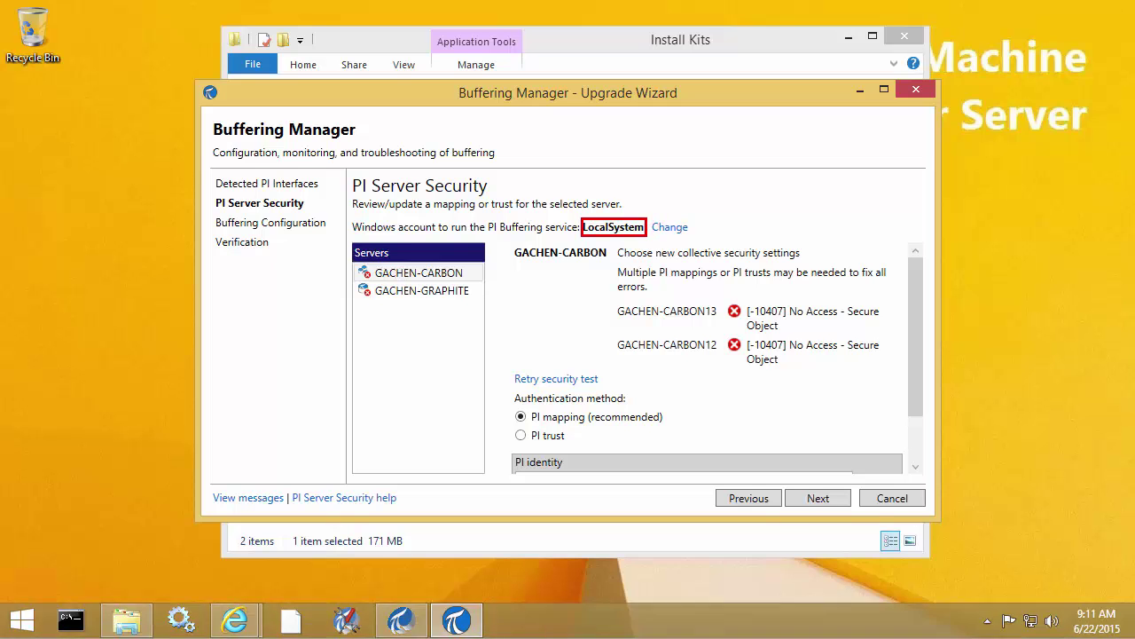
left_click(676, 231)
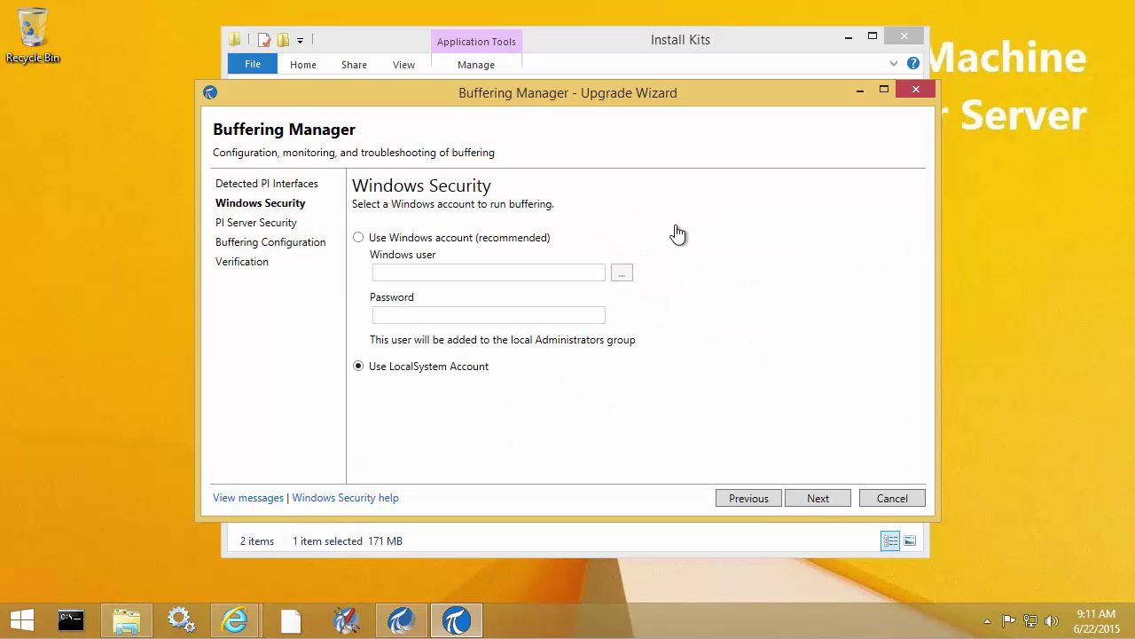
Step: Run buffering as the Windows account svc-pi-buffer with its password, then rerun the security test
left_click(499, 238)
left_click(584, 277)
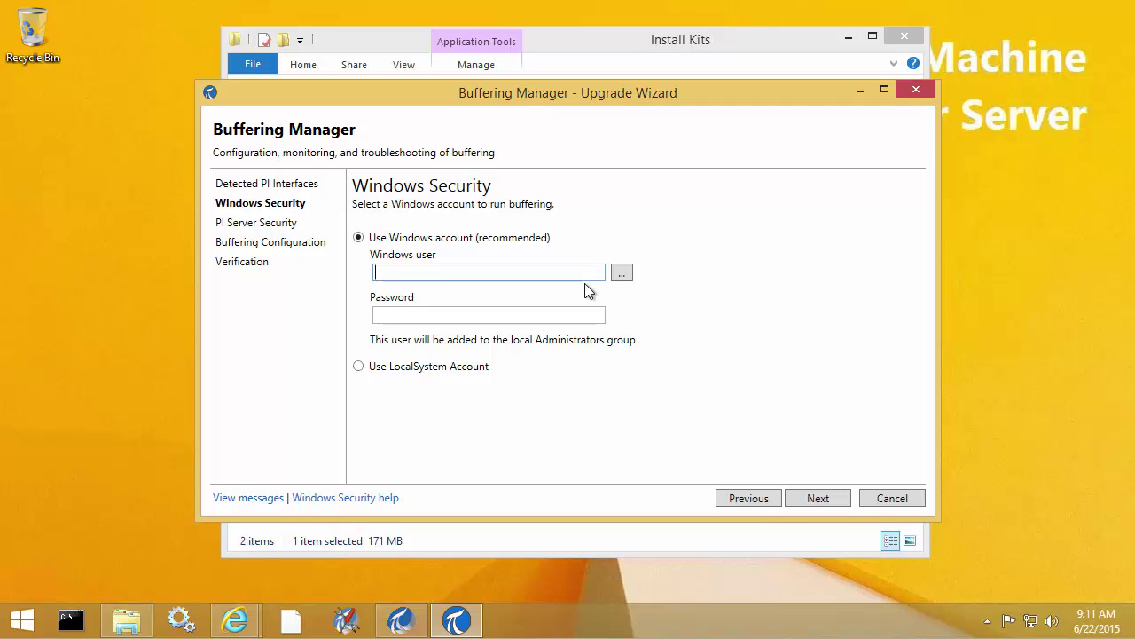
type("osi\\svc-pi-buffer")
key("Tab")
type("********")
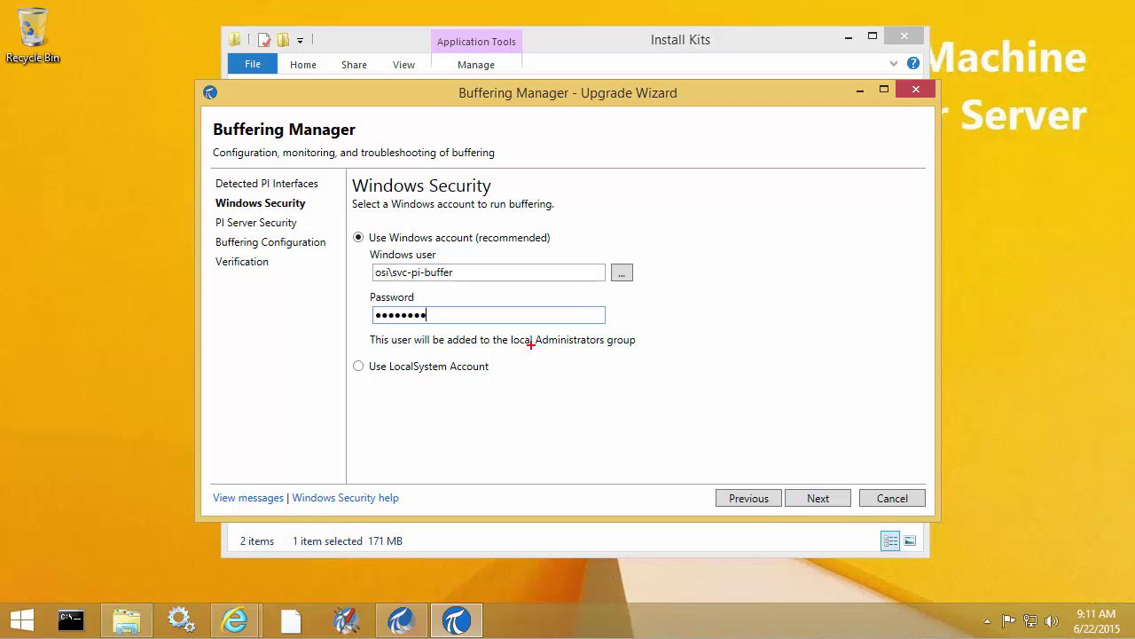
left_click_drag(509, 323, 656, 355)
left_click(817, 500)
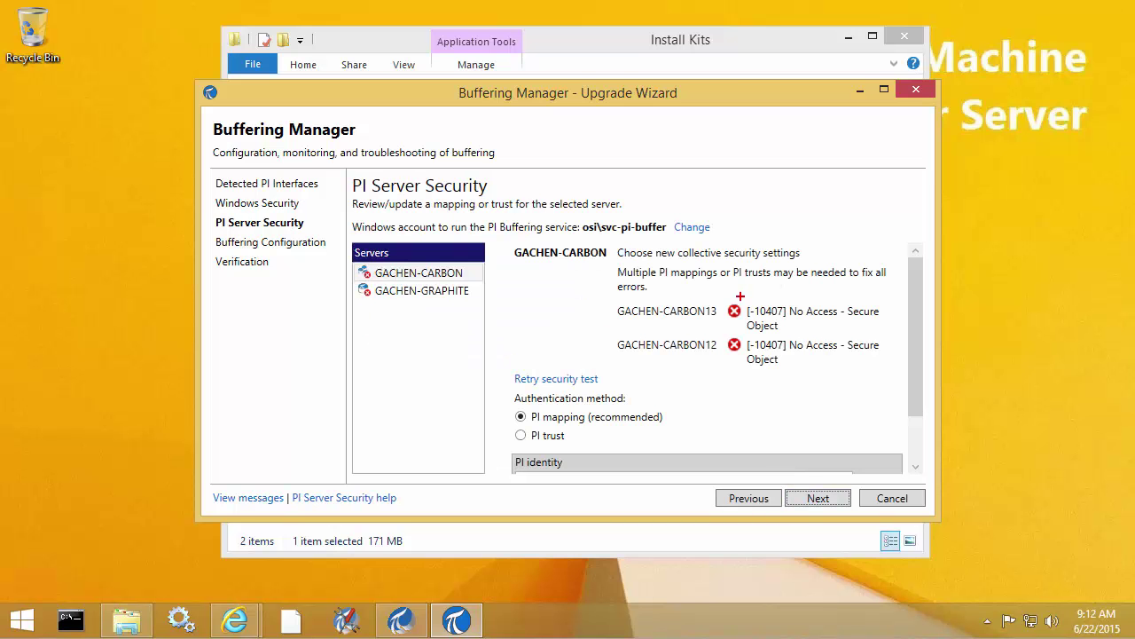
Step: Highlight the two No Access - Secure Object errors and the GACHEN-CARBON authentication method options
mouse_move(743, 295)
left_mouse_down()
mouse_move(850, 369)
mouse_move(896, 379)
left_mouse_up()
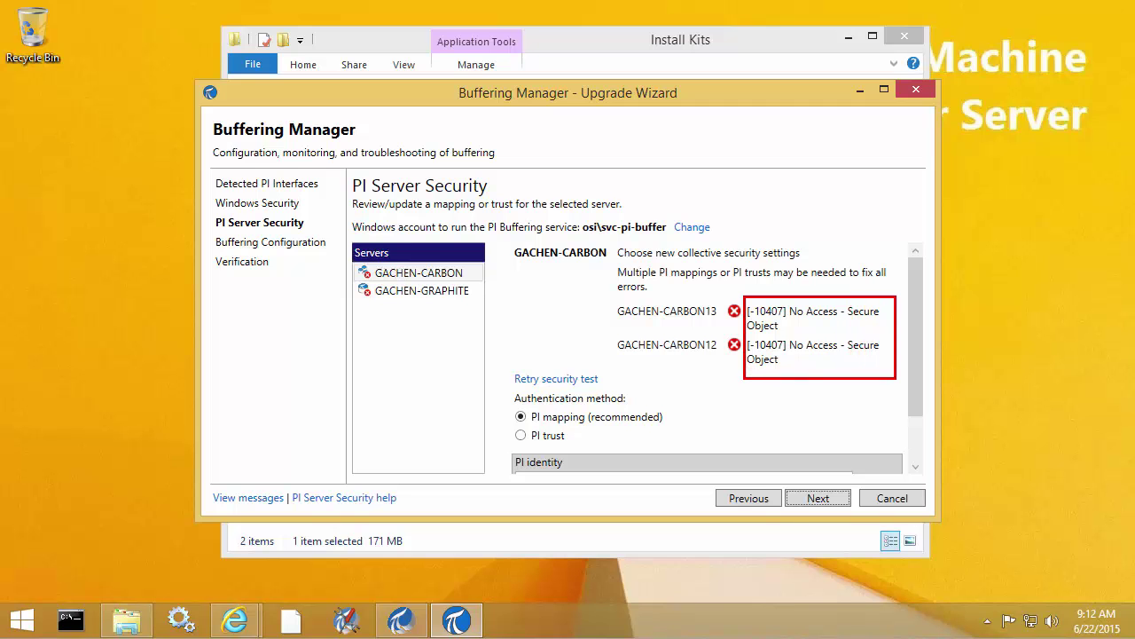
key("Escape")
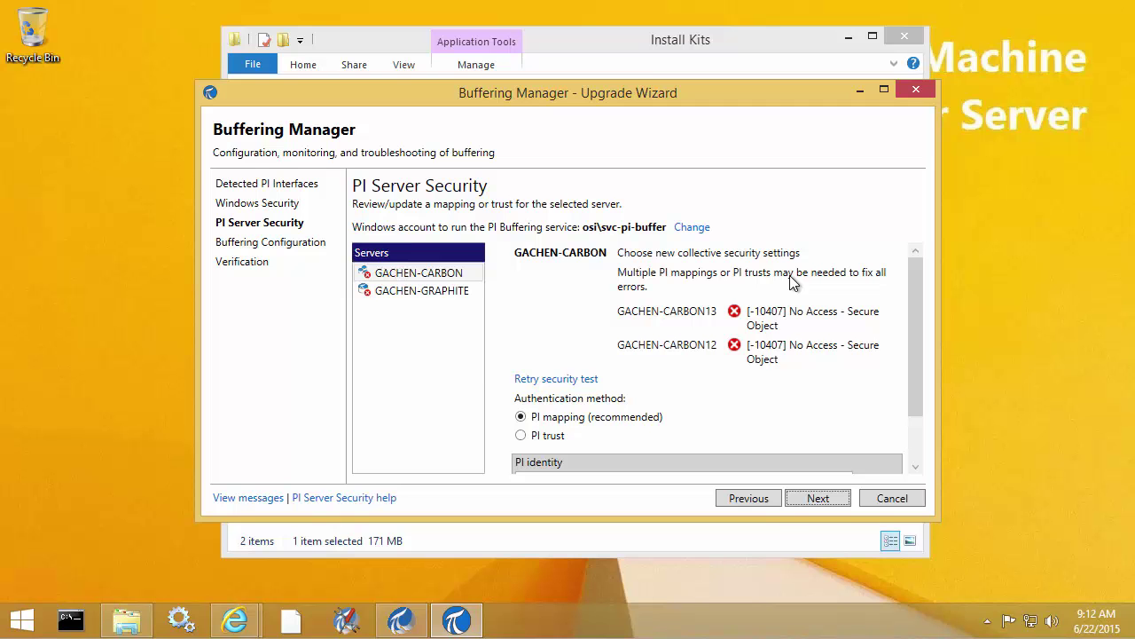
left_click_drag(916, 290, 919, 351)
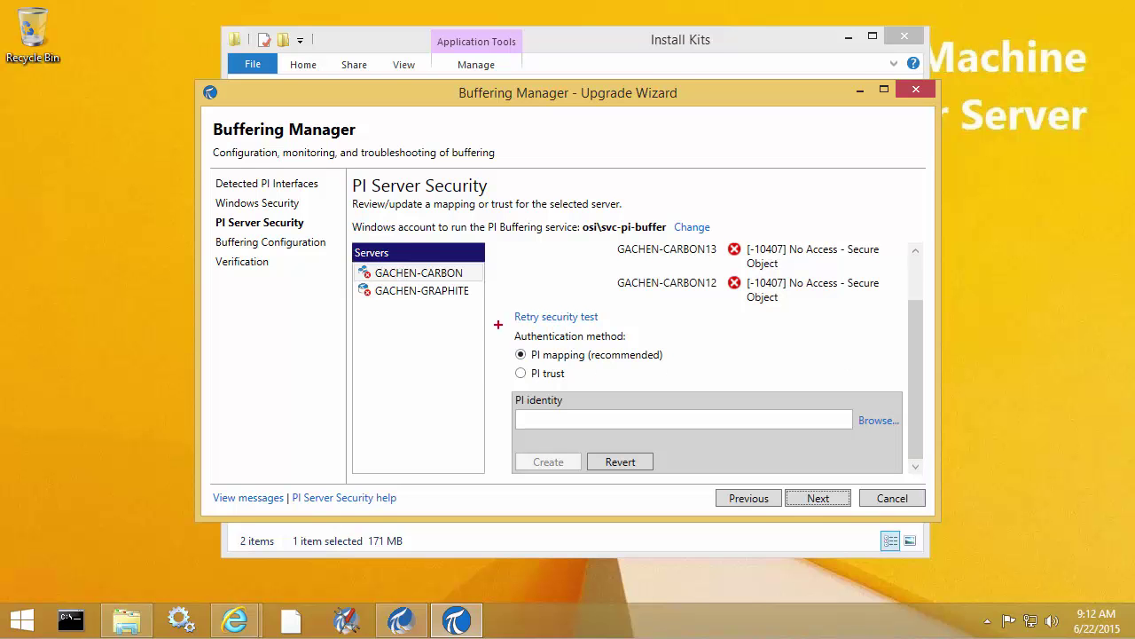
mouse_move(510, 336)
left_mouse_down()
mouse_move(767, 461)
mouse_move(911, 485)
left_mouse_up()
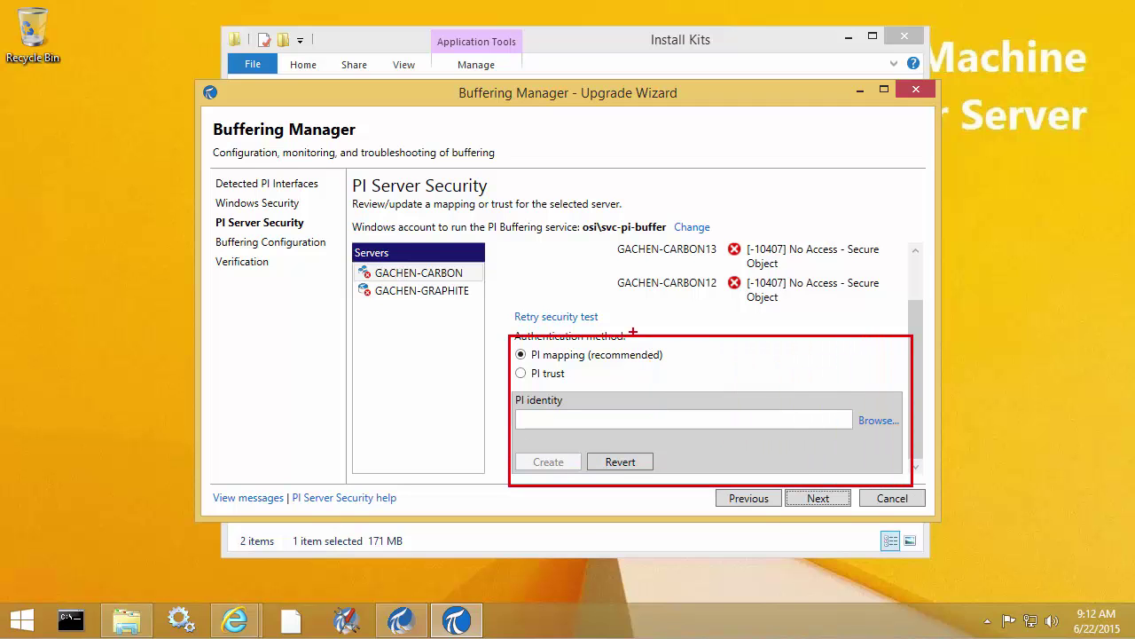
key("Escape")
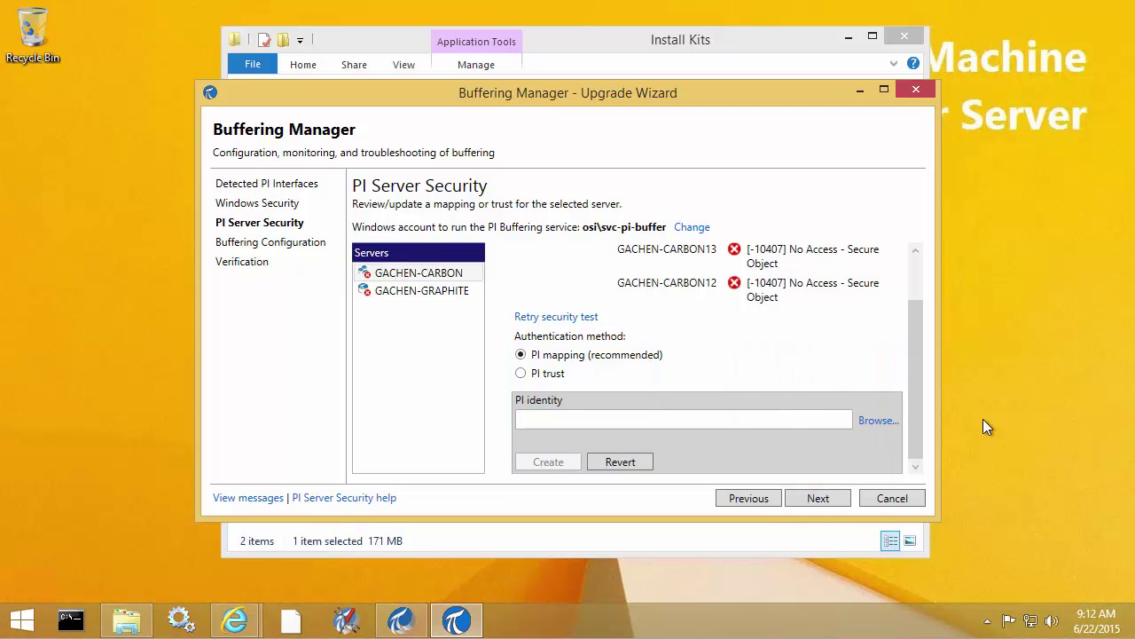
Step: Map the buffering service account to PIInterfaces_Buffers on GACHEN-CARBON and retest its security
left_click(876, 420)
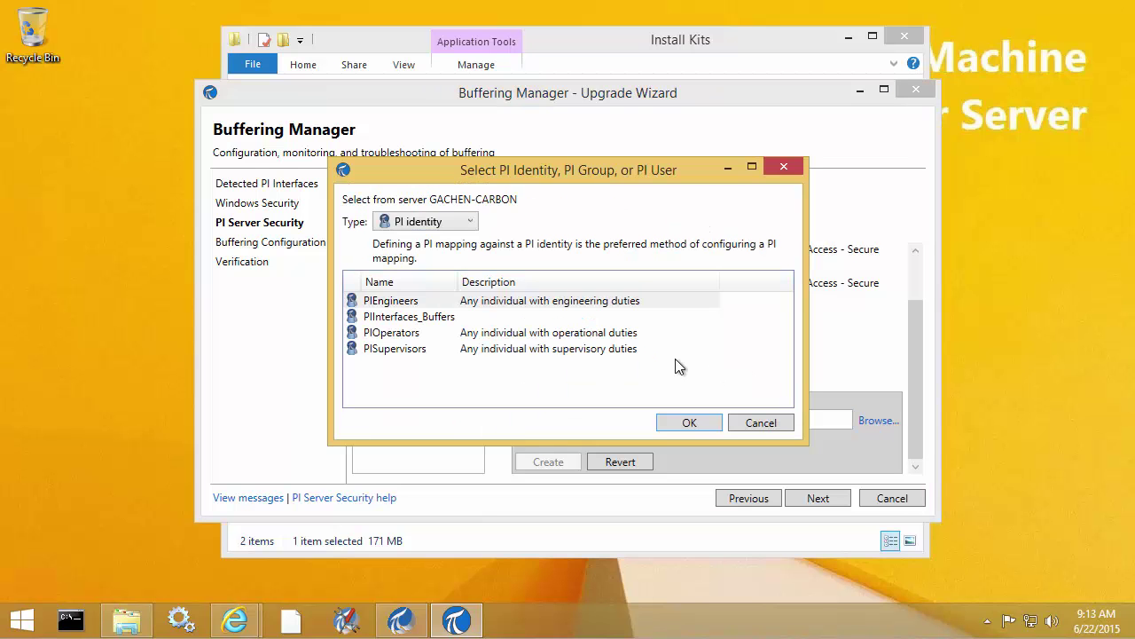
left_click(420, 319)
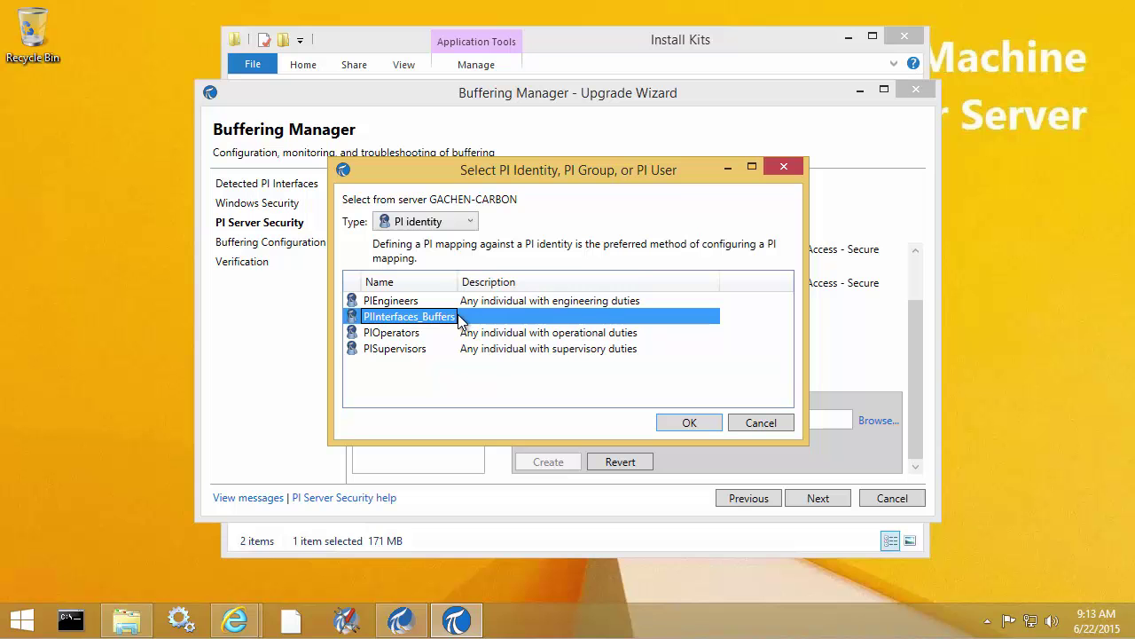
left_click(690, 423)
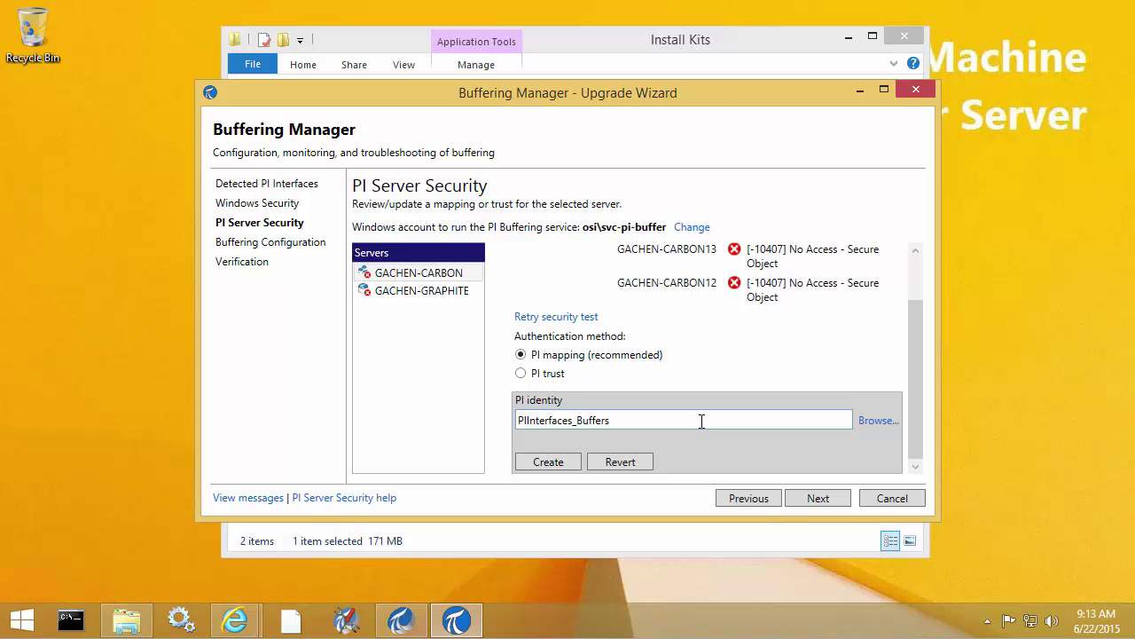
left_click(548, 462)
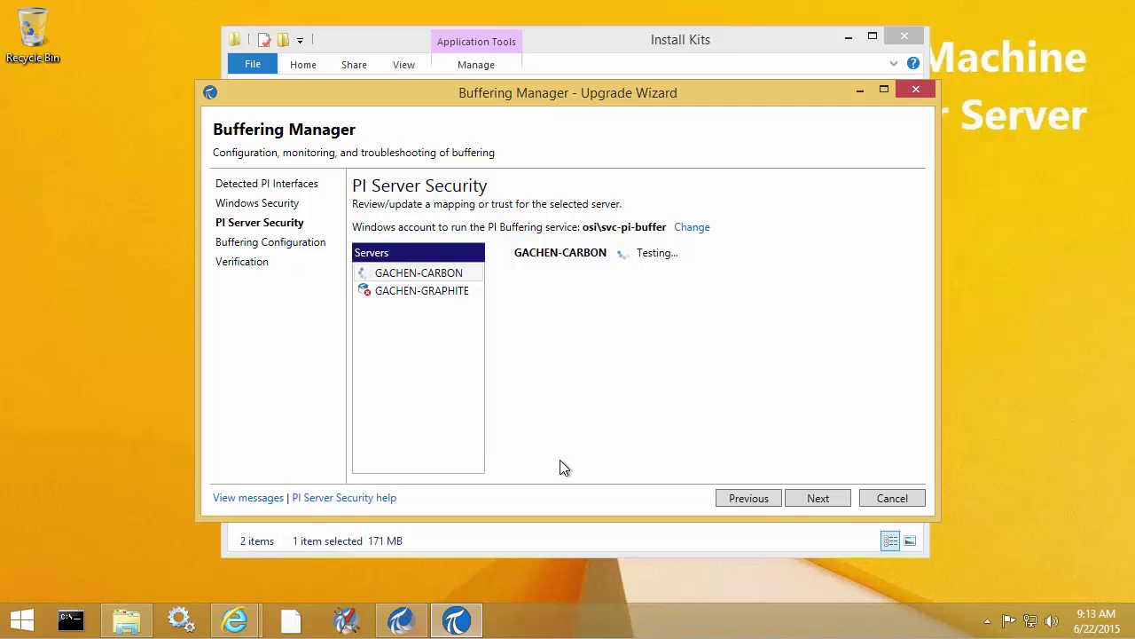
Step: Create the PIInterfaces_Buffers mapping for GACHEN-GRAPHITE, then switch to PI System Management Tools
left_click(437, 295)
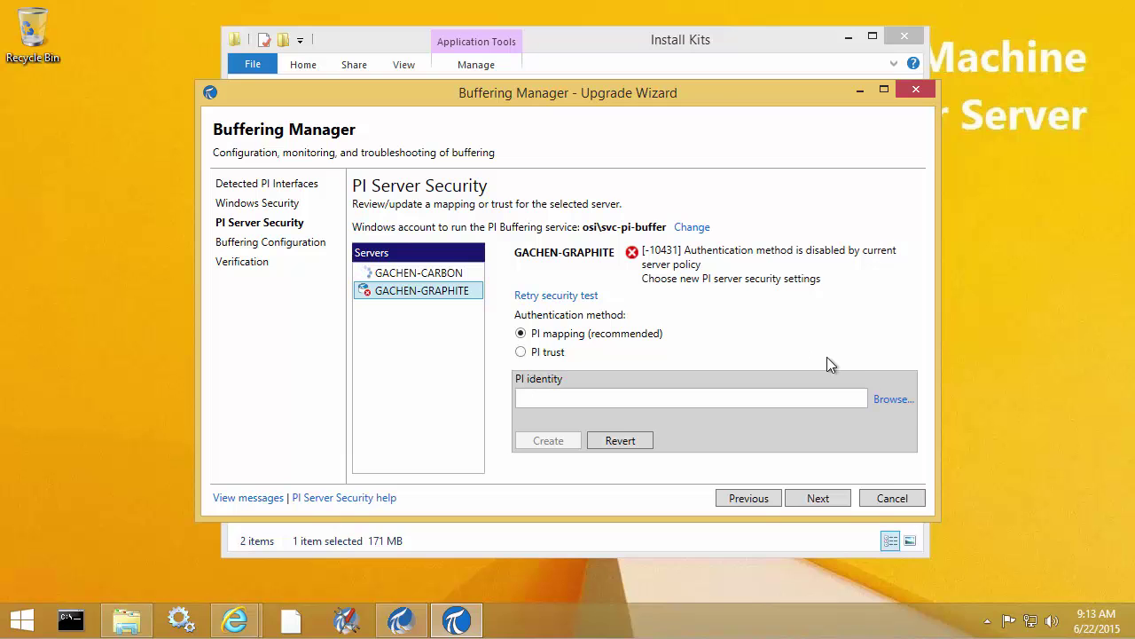
left_click(897, 400)
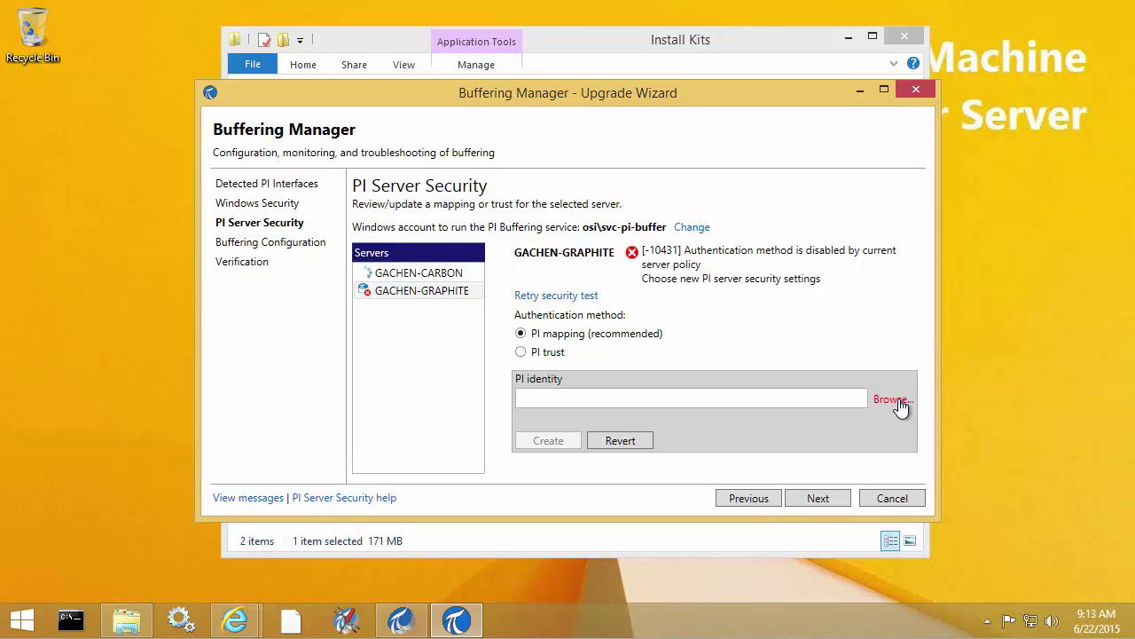
left_click(439, 317)
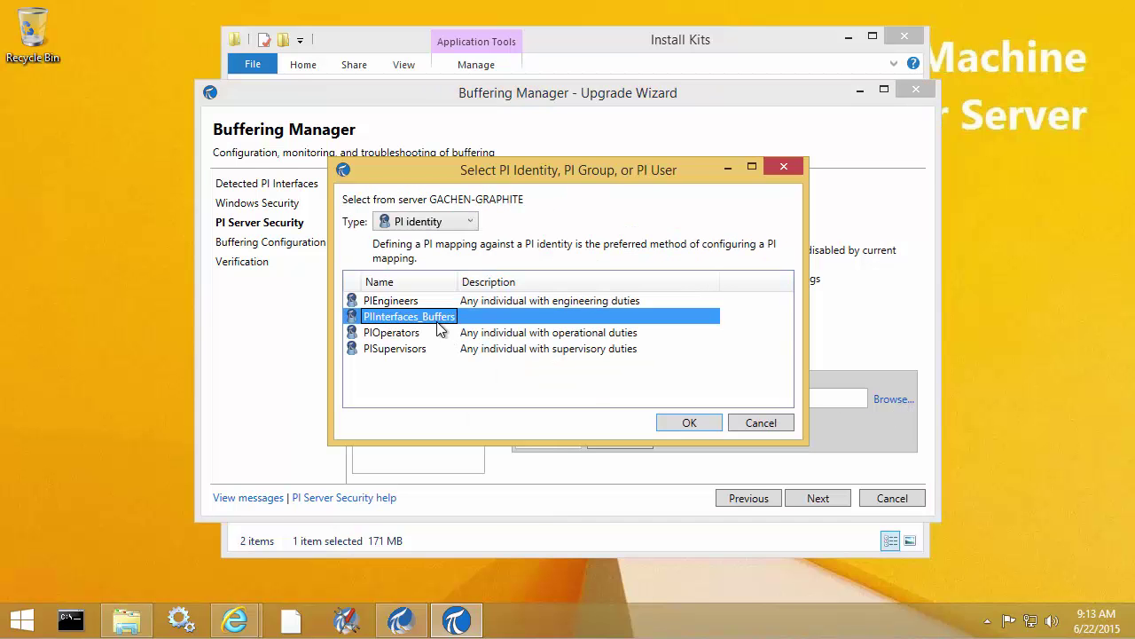
left_click(665, 423)
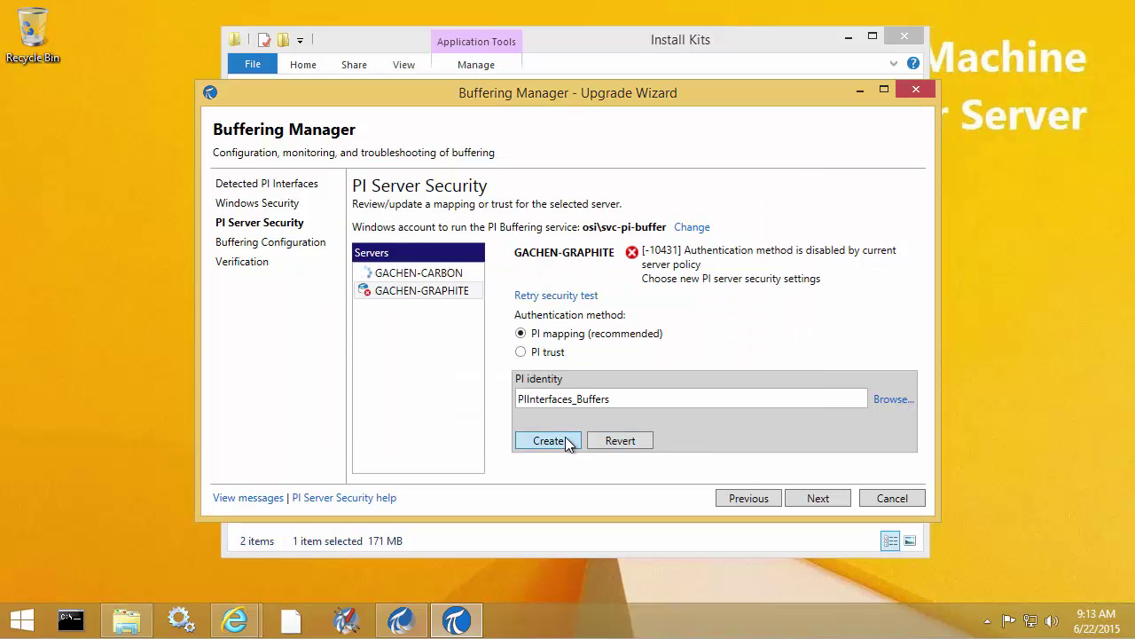
left_click(565, 438)
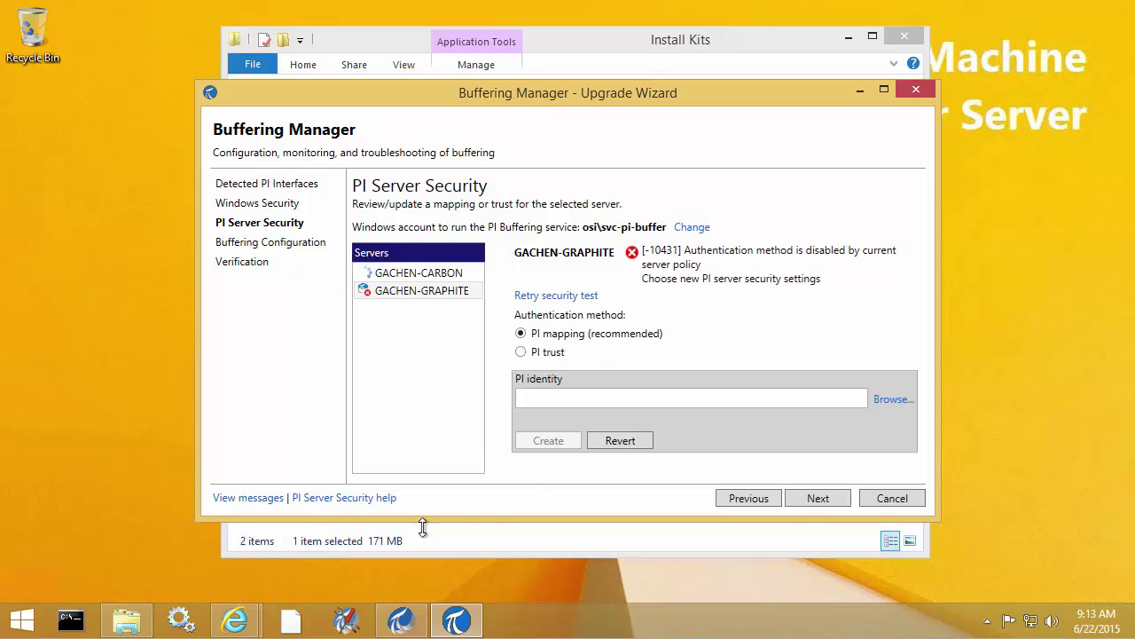
left_click(346, 621)
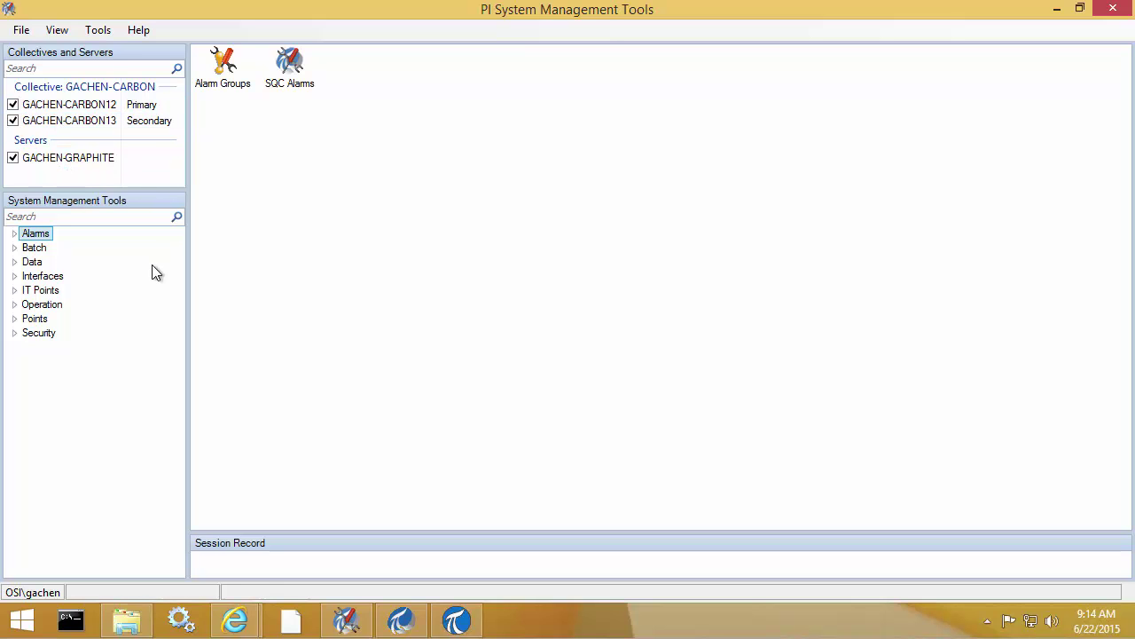
Step: Open Security > Mappings & Trusts and review the new PIInterfaces_Buffers mappings
left_click(15, 333)
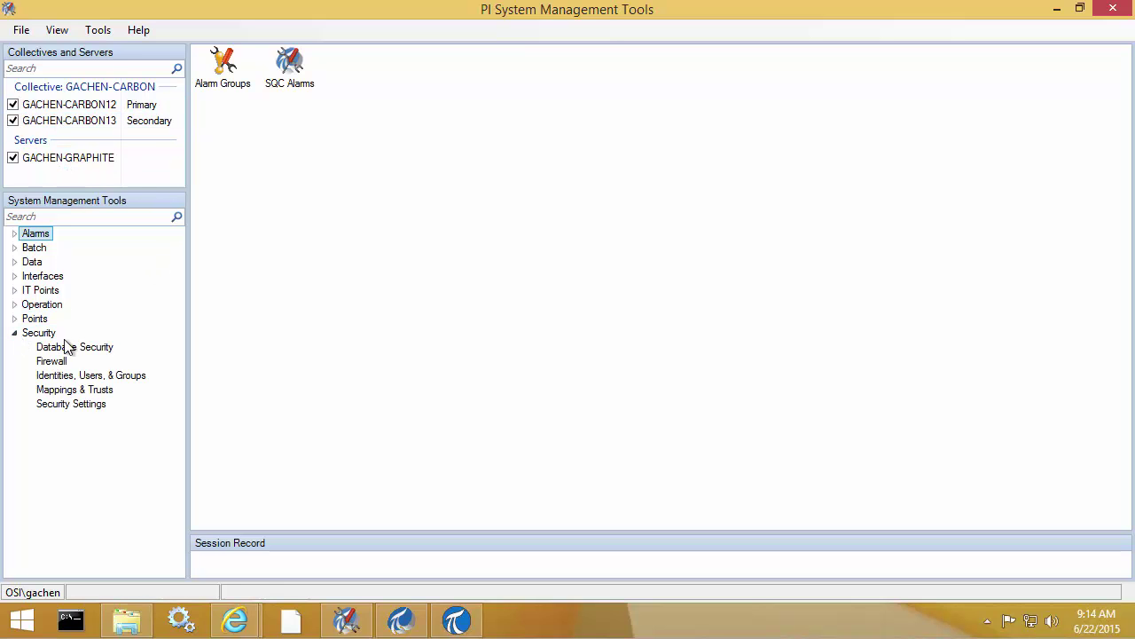
left_click(97, 390)
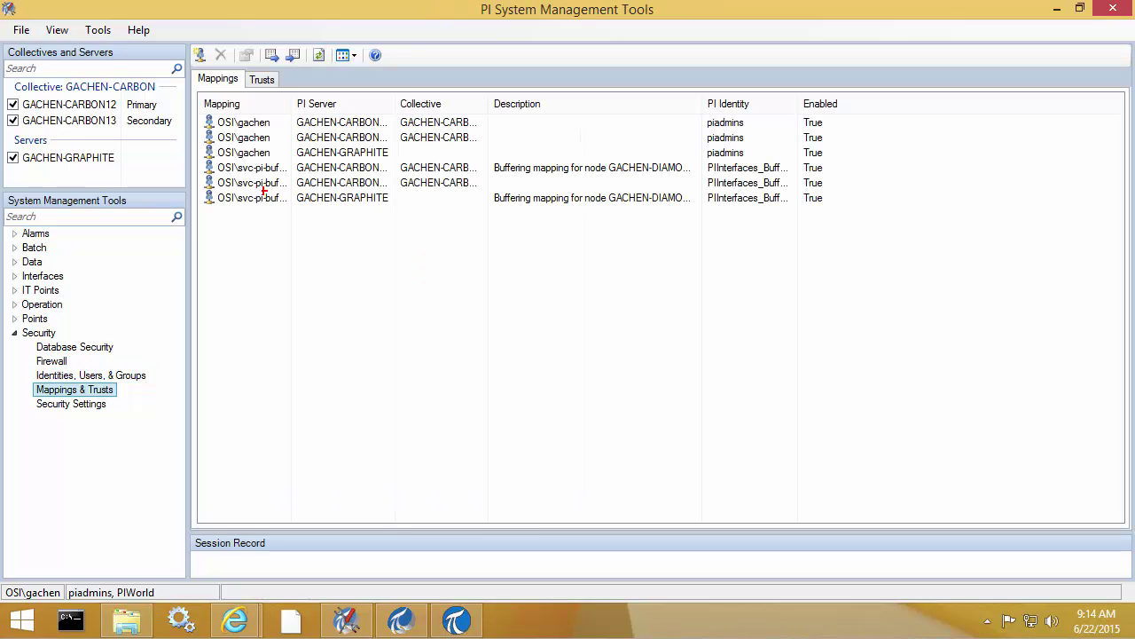
left_click_drag(200, 159, 296, 204)
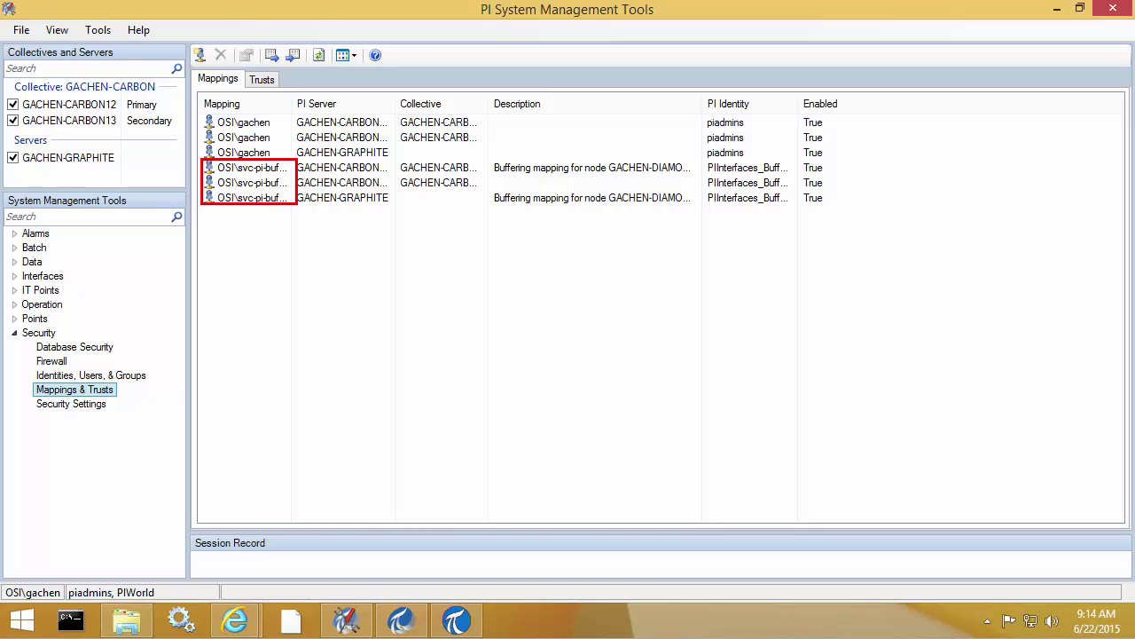
key("Escape")
left_click(728, 197)
key("ctrl+2")
left_click_drag(704, 156, 795, 209)
key("Escape")
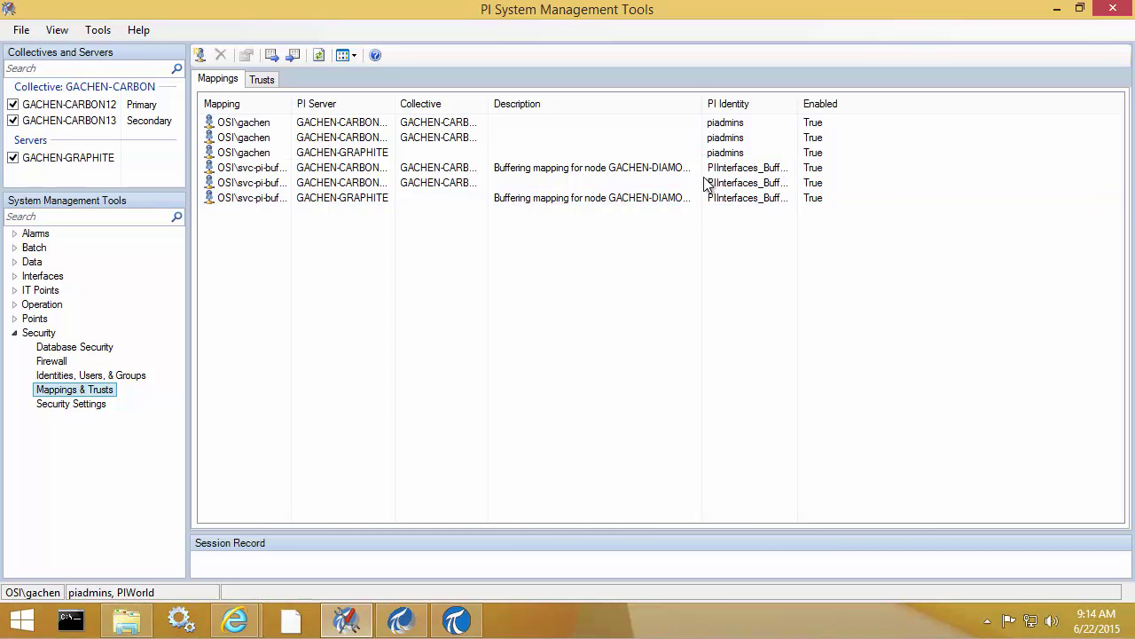
left_click(847, 122)
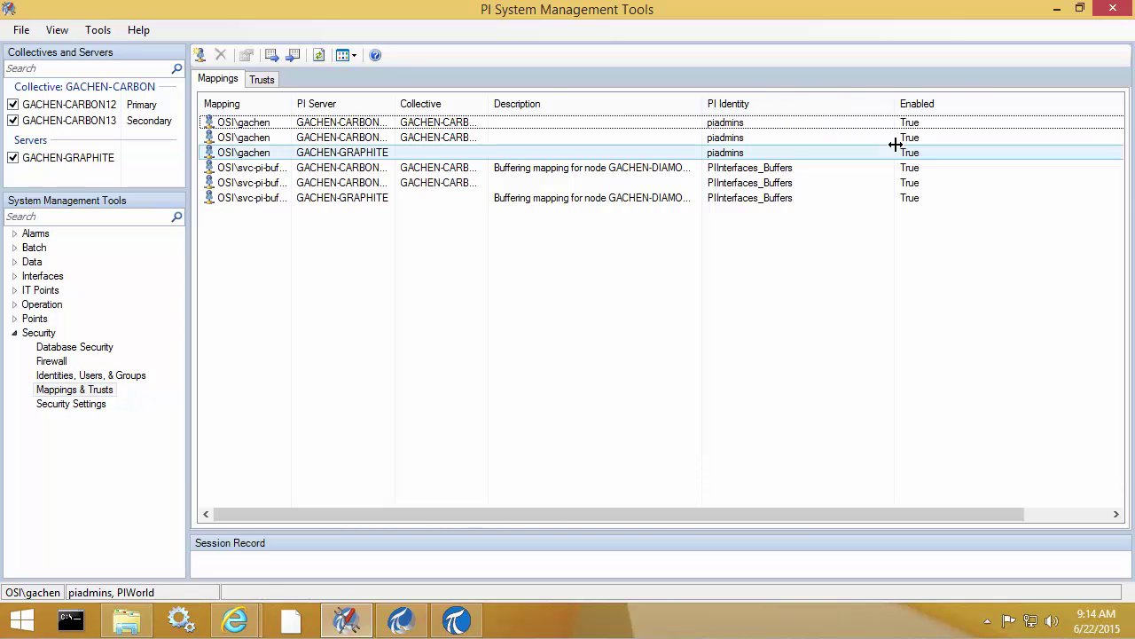
left_click(787, 170)
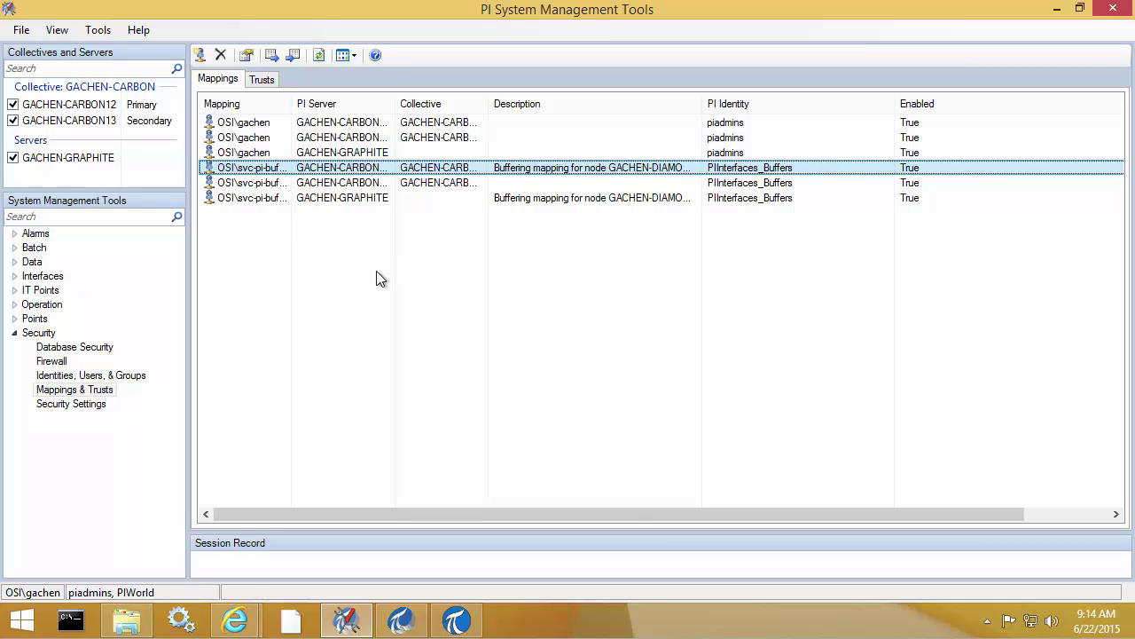
Step: Deselect GACHEN-GRAPHITE and GACHEN-CARBON13, then show Database Security for GACHEN-CARBON12
left_click(12, 157)
left_click(13, 120)
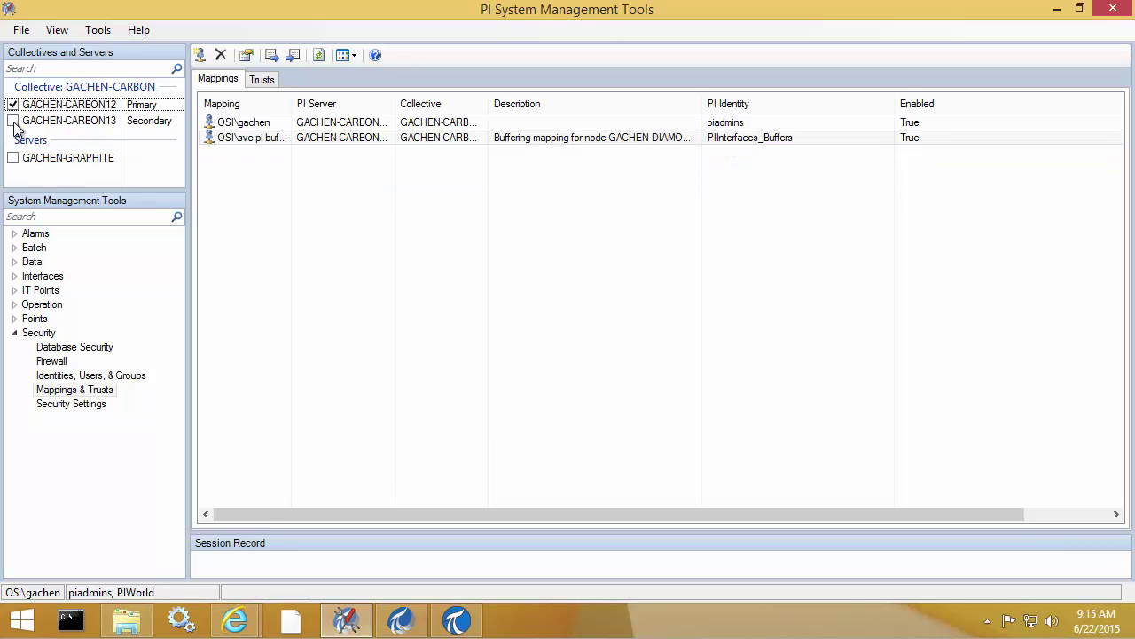
left_click(61, 350)
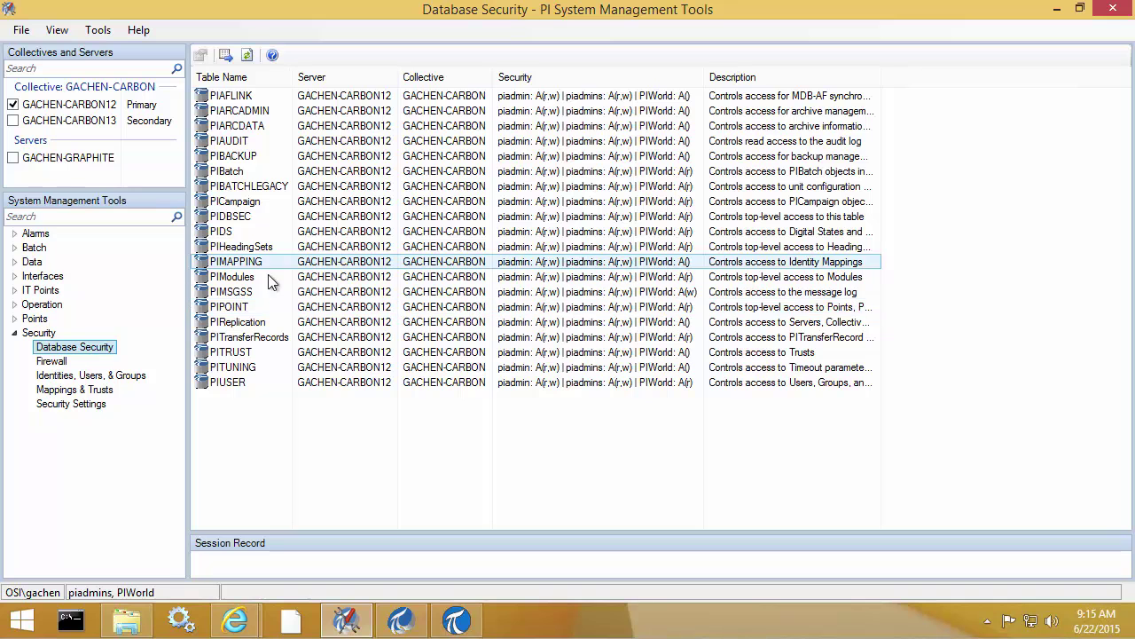
Step: Confirm PIWorld has read access on the PIPOINT table, then open Points > Point Builder
left_click(223, 308)
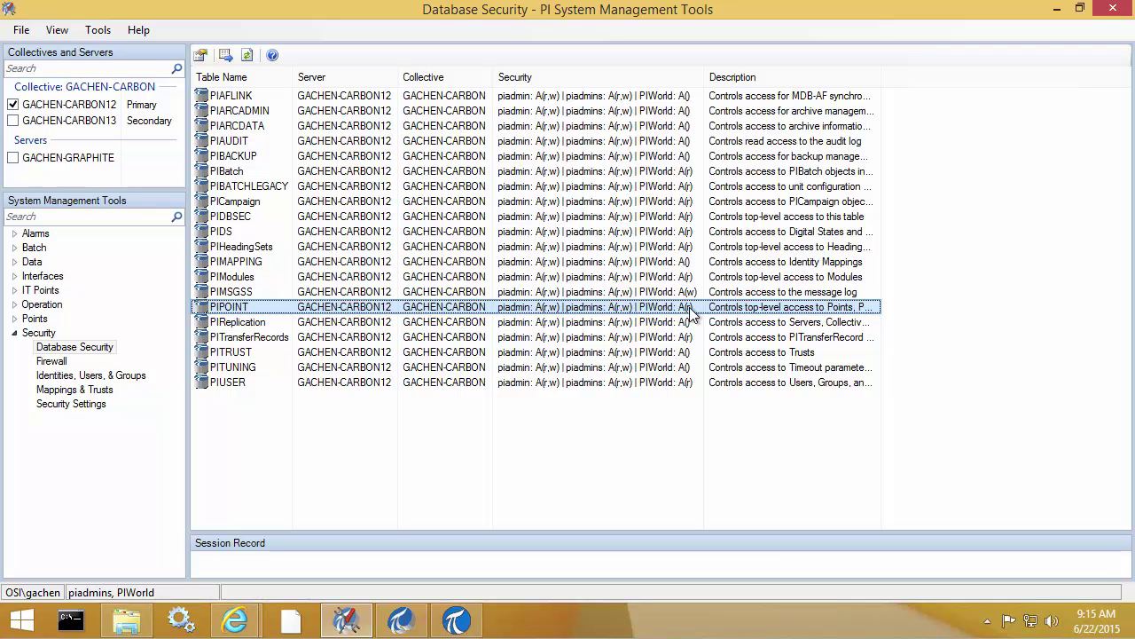
left_click_drag(637, 296, 703, 316)
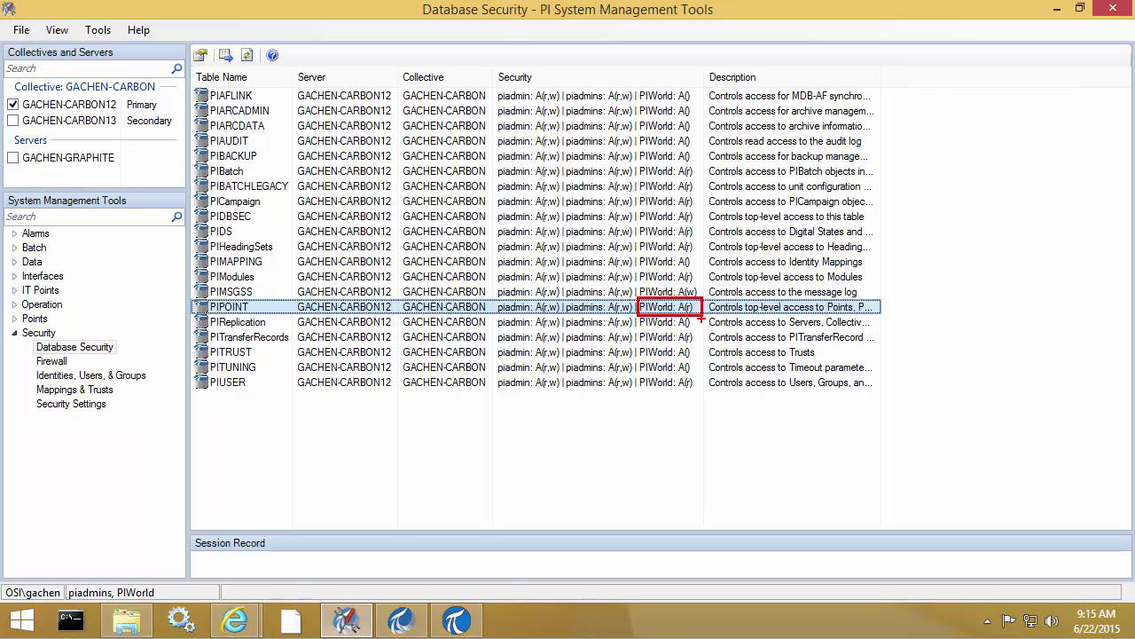
left_click(75, 404)
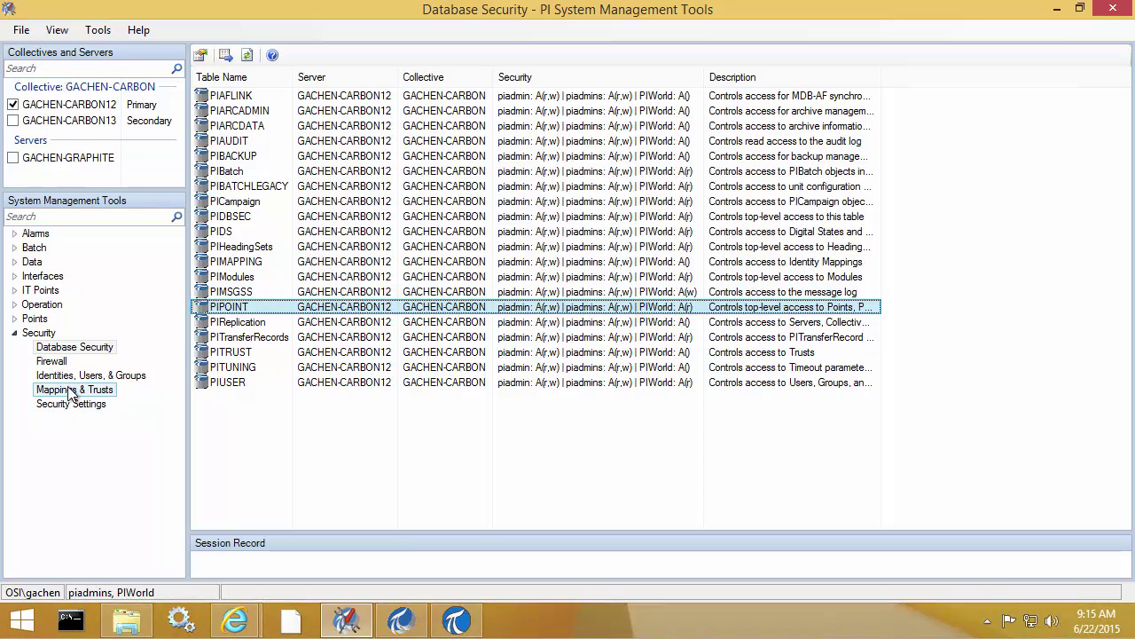
left_click(15, 320)
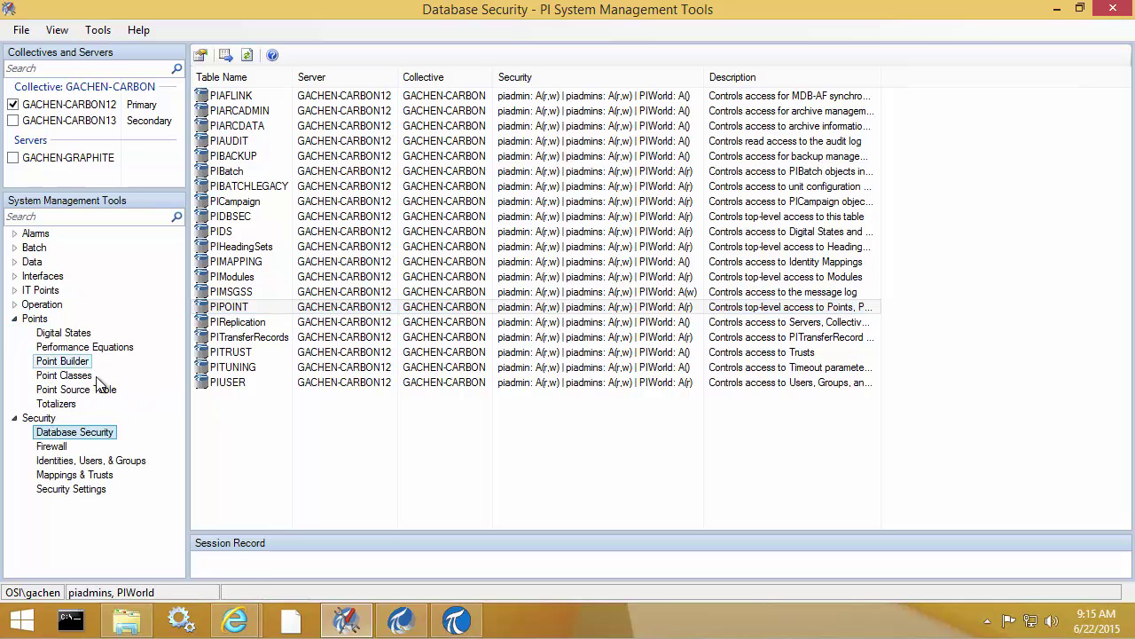
left_click(78, 364)
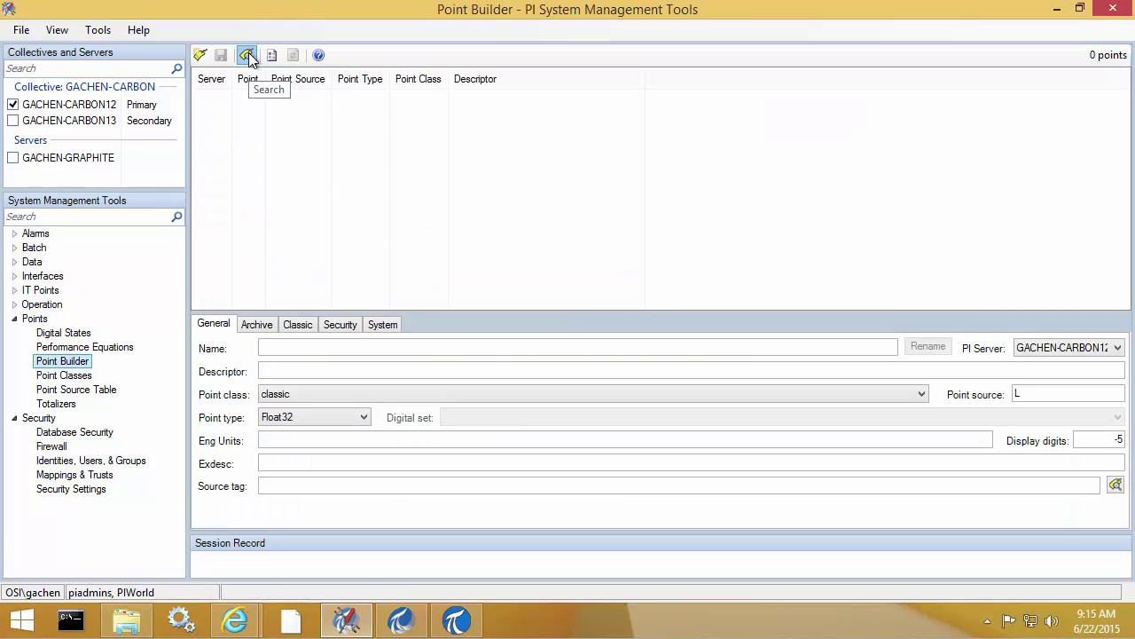
left_click(249, 55)
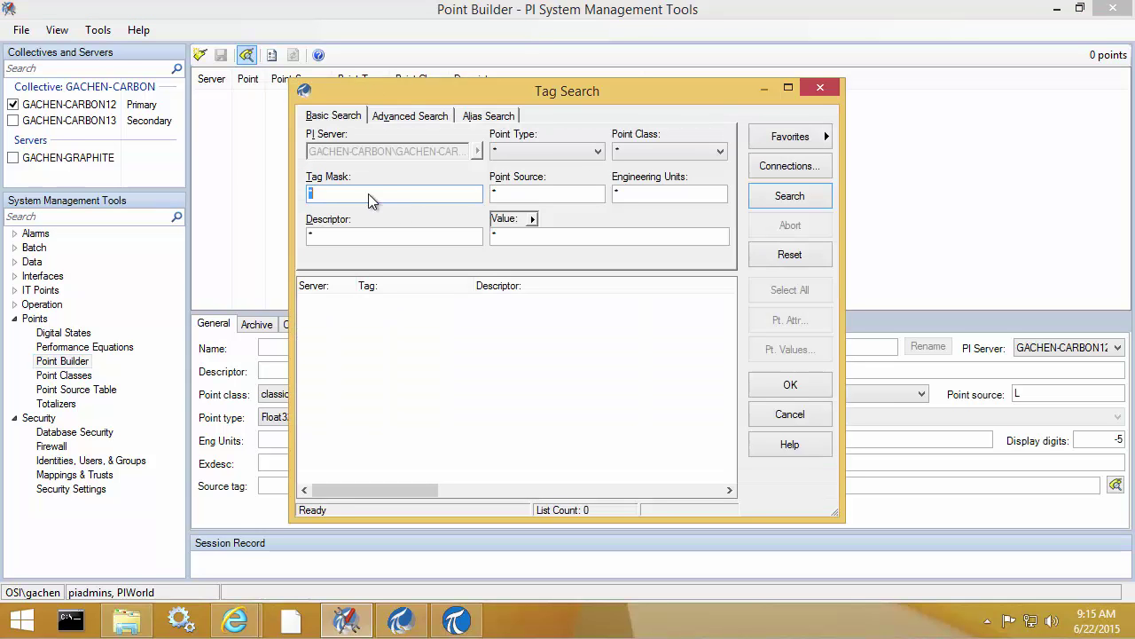
type("random*")
key("Tab")
type("O*")
left_click(788, 200)
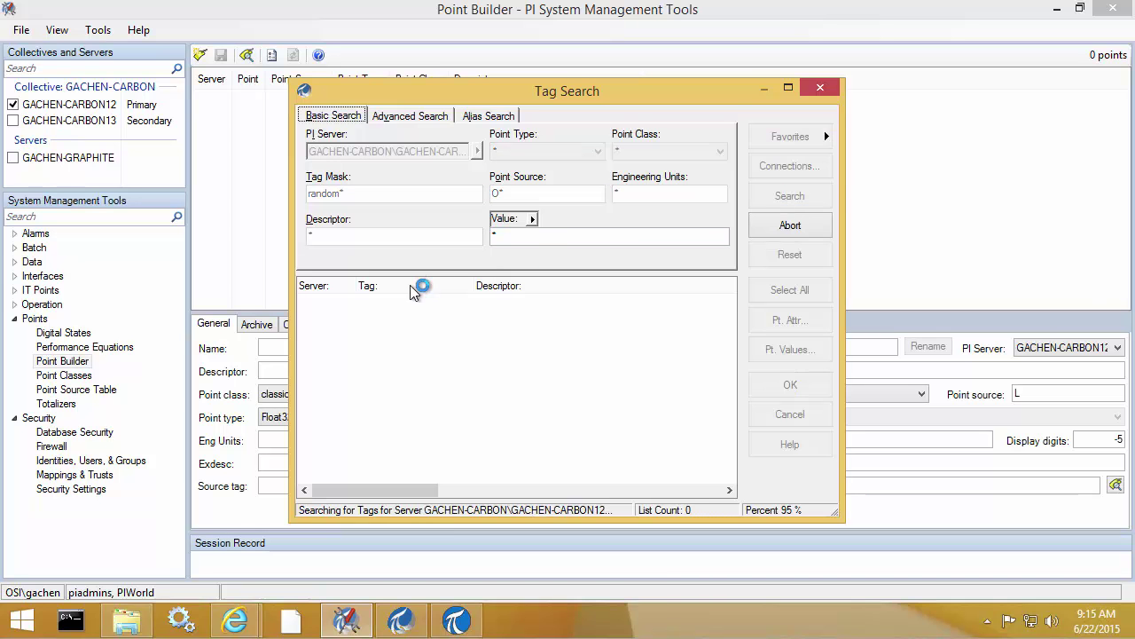
left_click(384, 301)
left_click(808, 385)
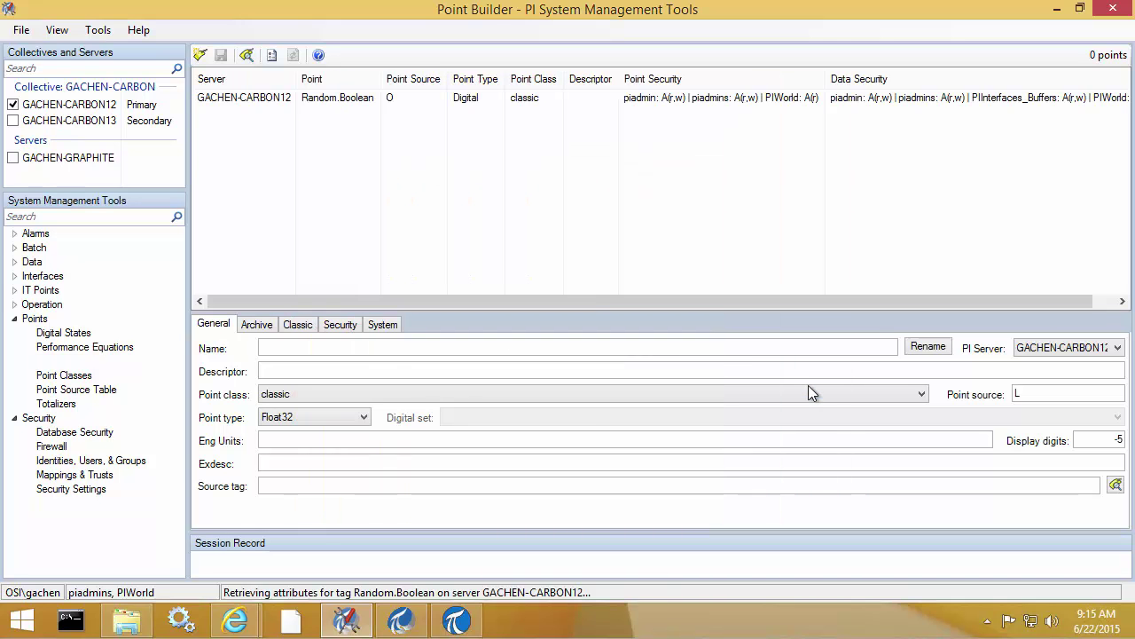
left_click(339, 325)
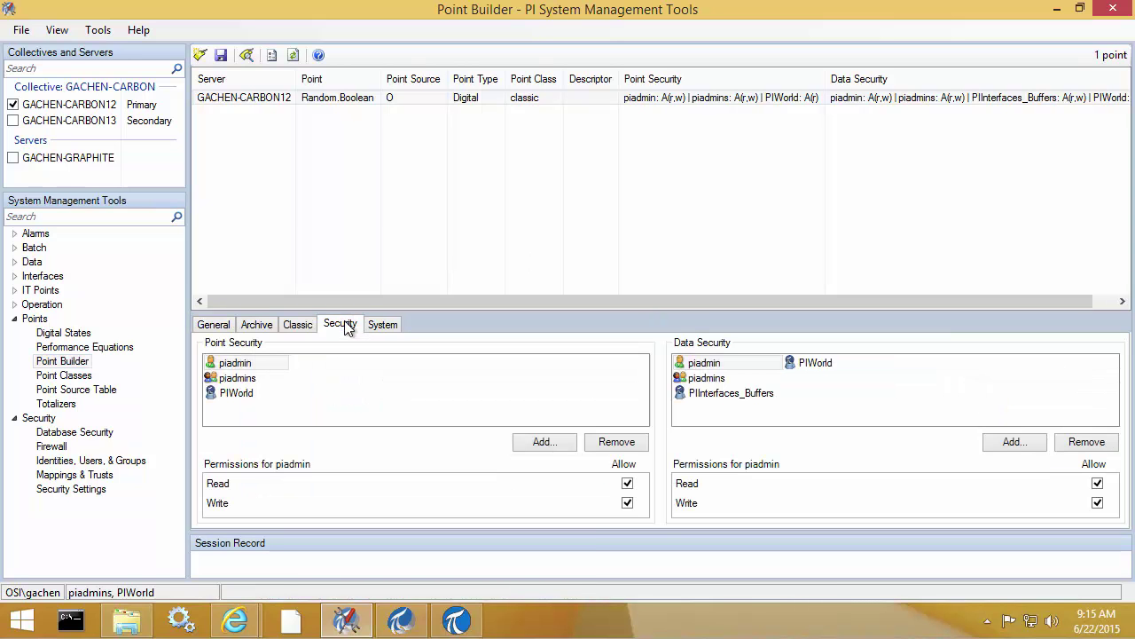
left_click(234, 397)
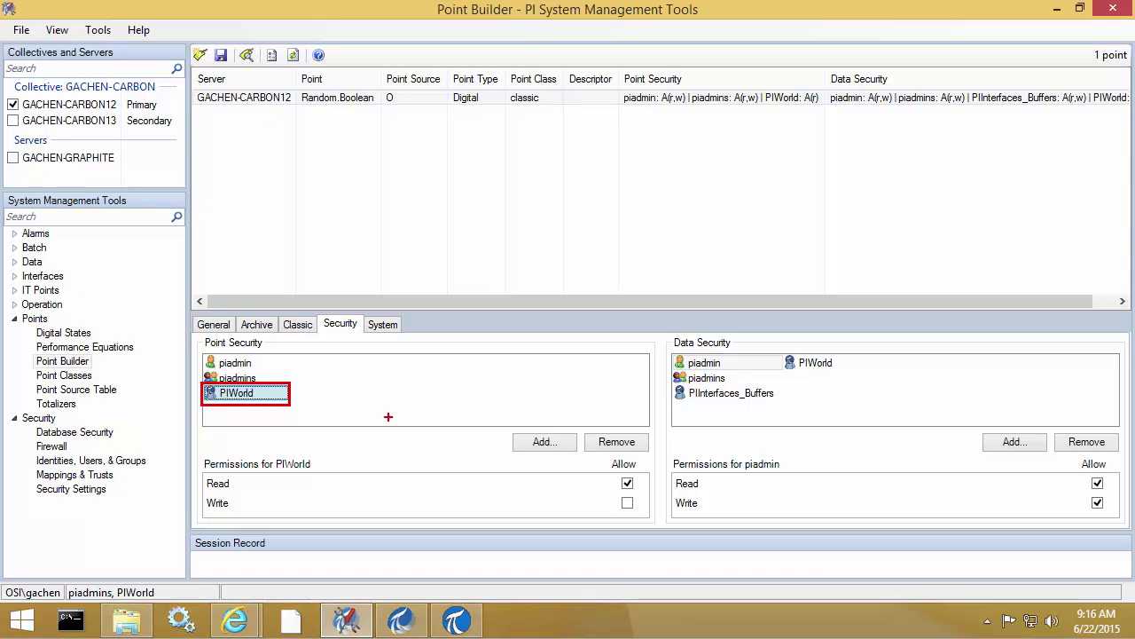
left_click(768, 398)
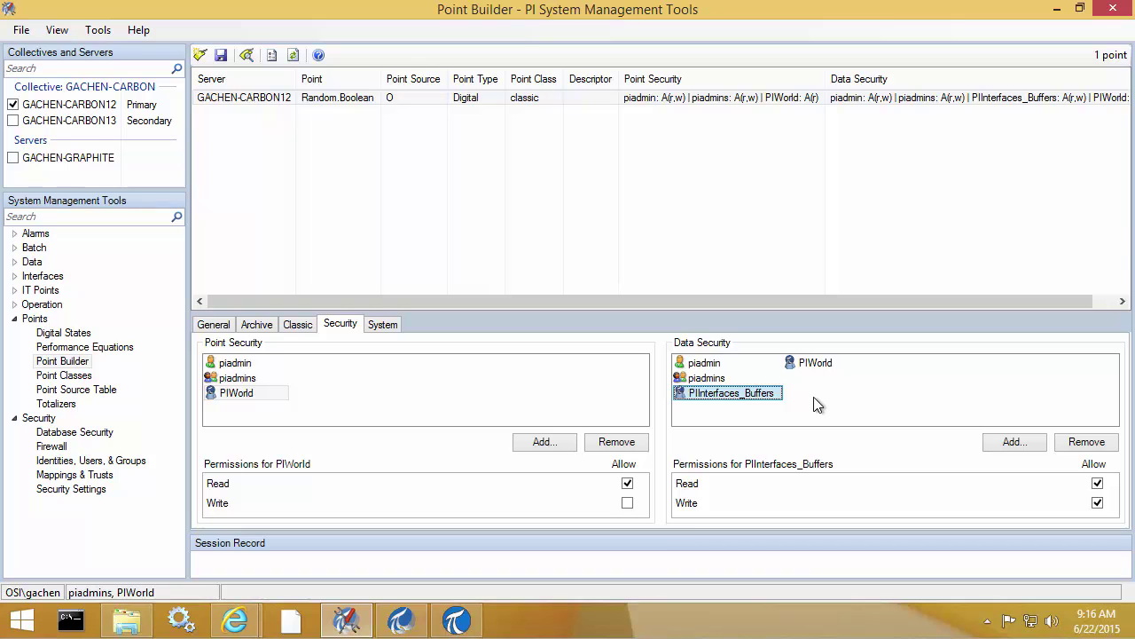
left_click_drag(1084, 474, 1115, 517)
key("Escape")
Step: Review GACHEN-CARBON's [-10407] No Access security results in the upgrade wizard and try to proceed
left_click(1058, 10)
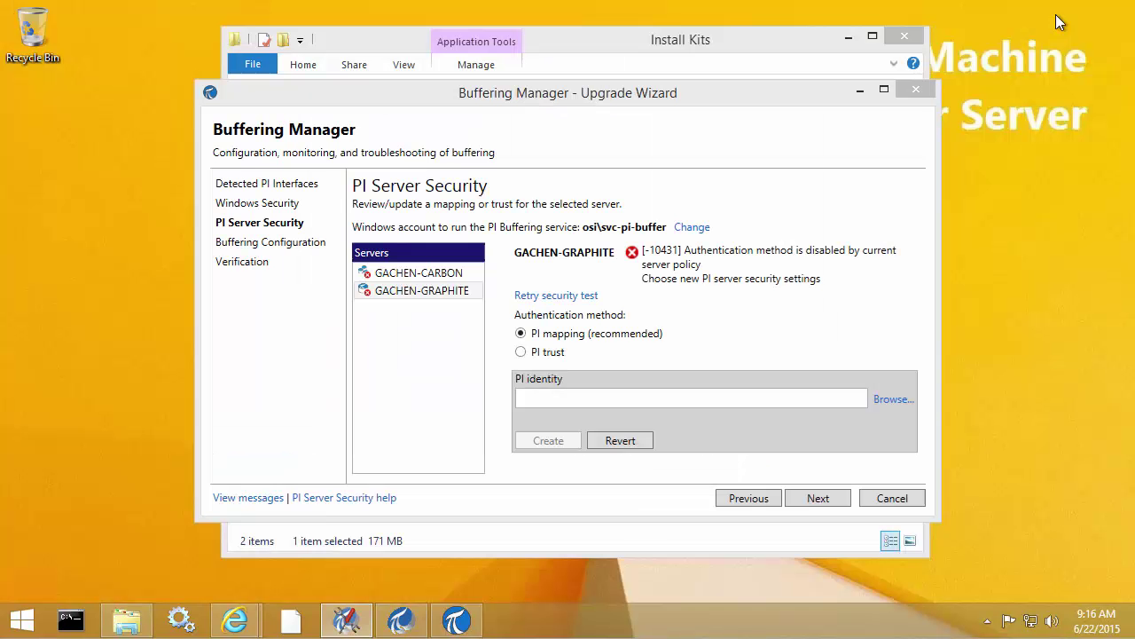
left_click(455, 280)
left_click(454, 280)
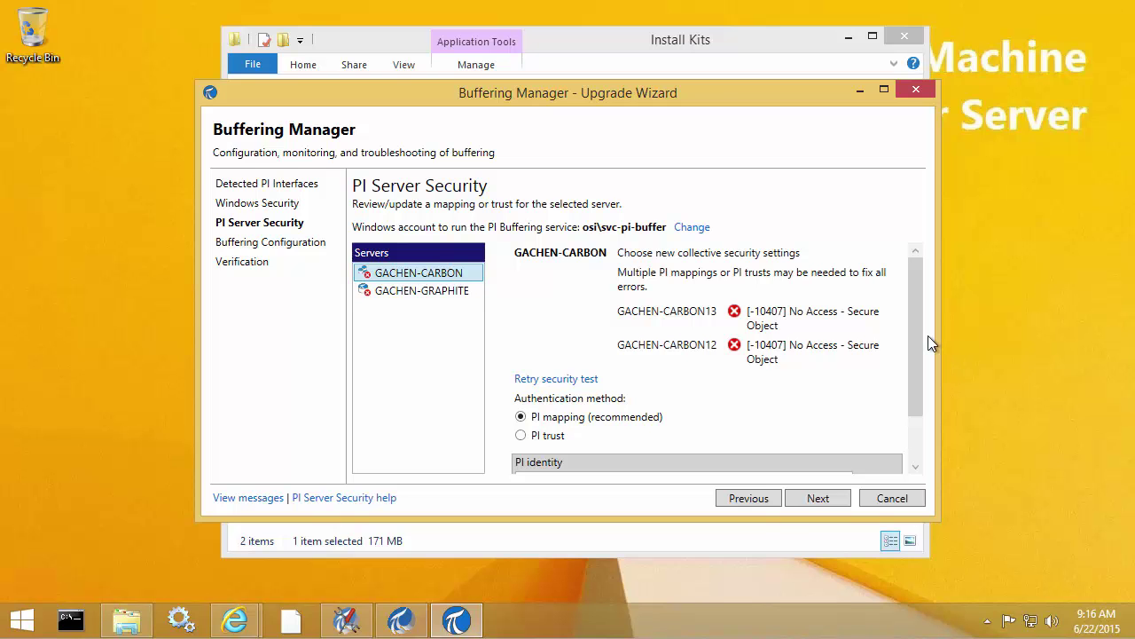
key("ctrl+2")
mouse_move(722, 292)
left_mouse_down()
mouse_move(825, 366)
mouse_move(897, 382)
left_mouse_up()
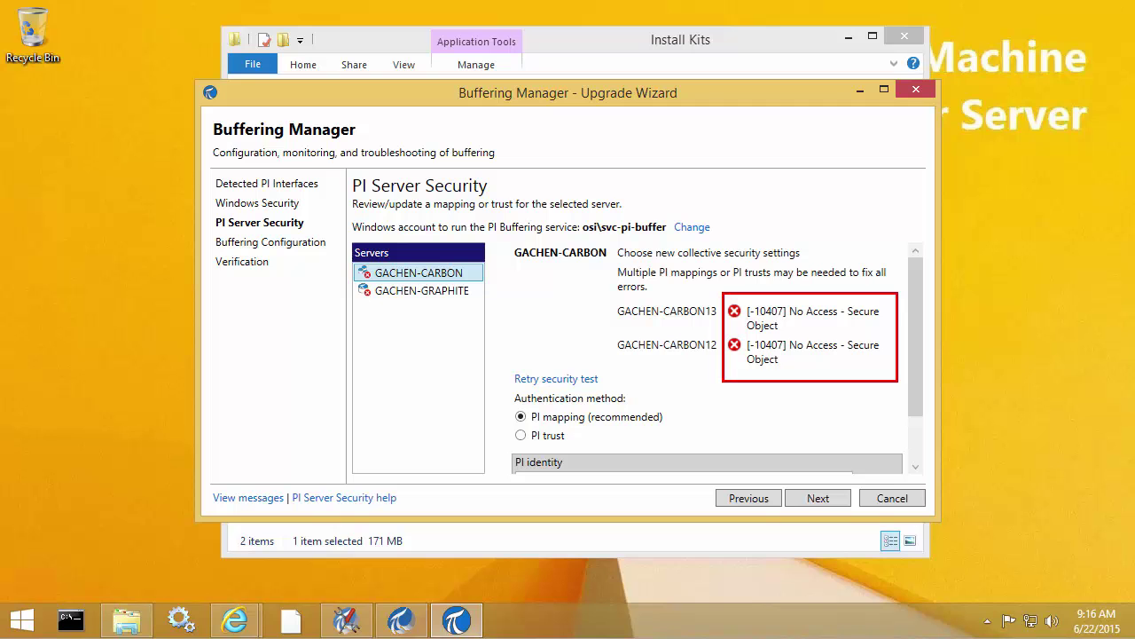
key("Escape")
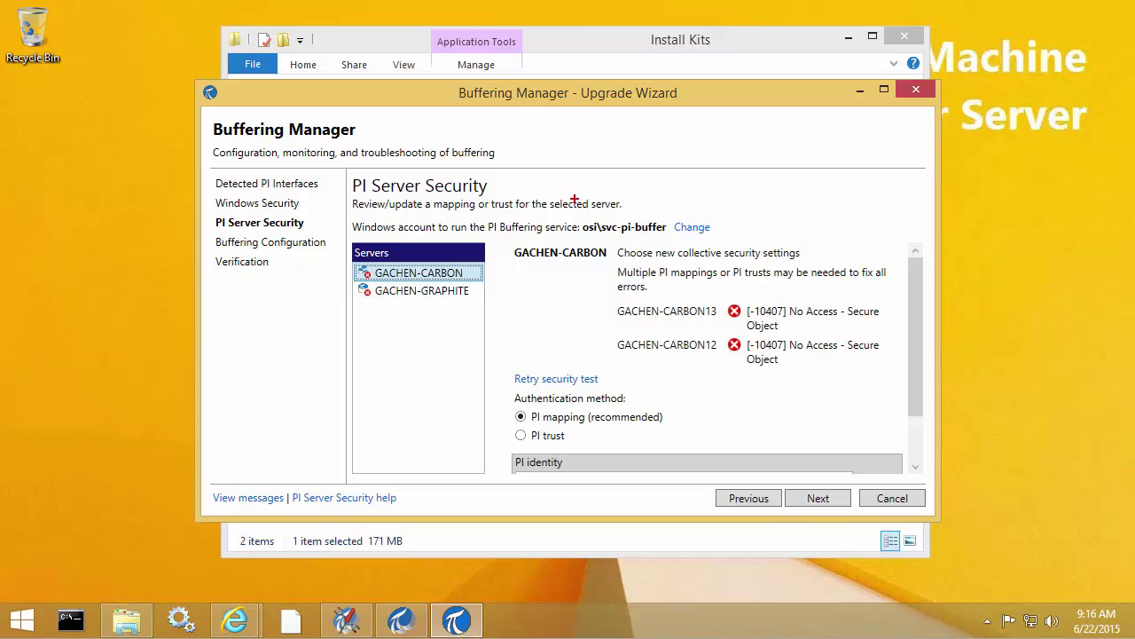
left_click_drag(581, 217, 670, 240)
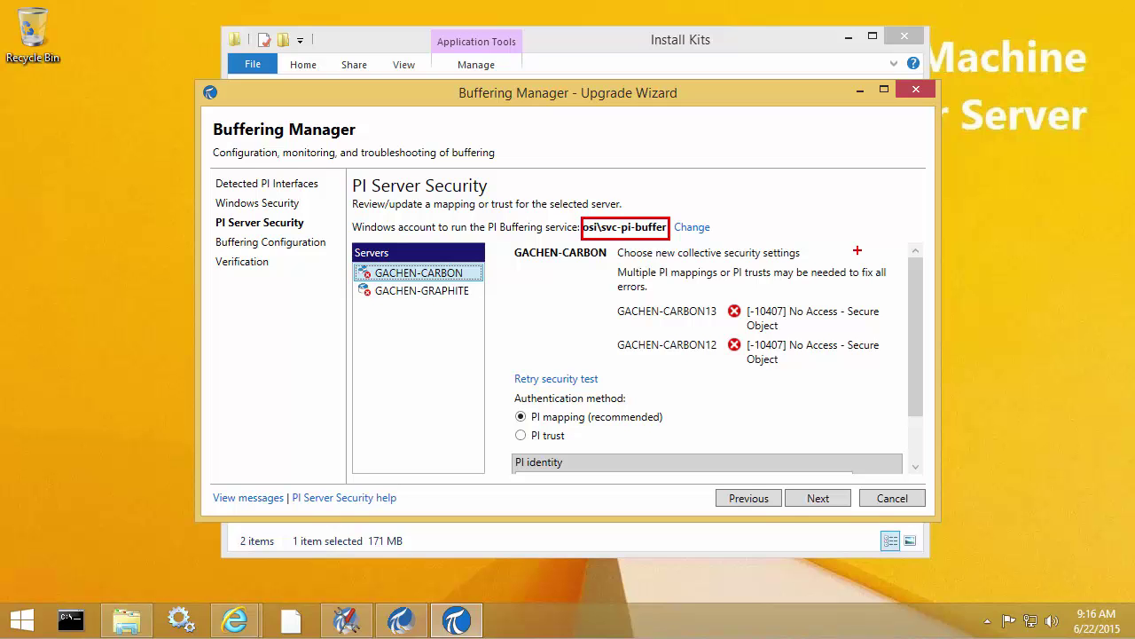
key("Escape")
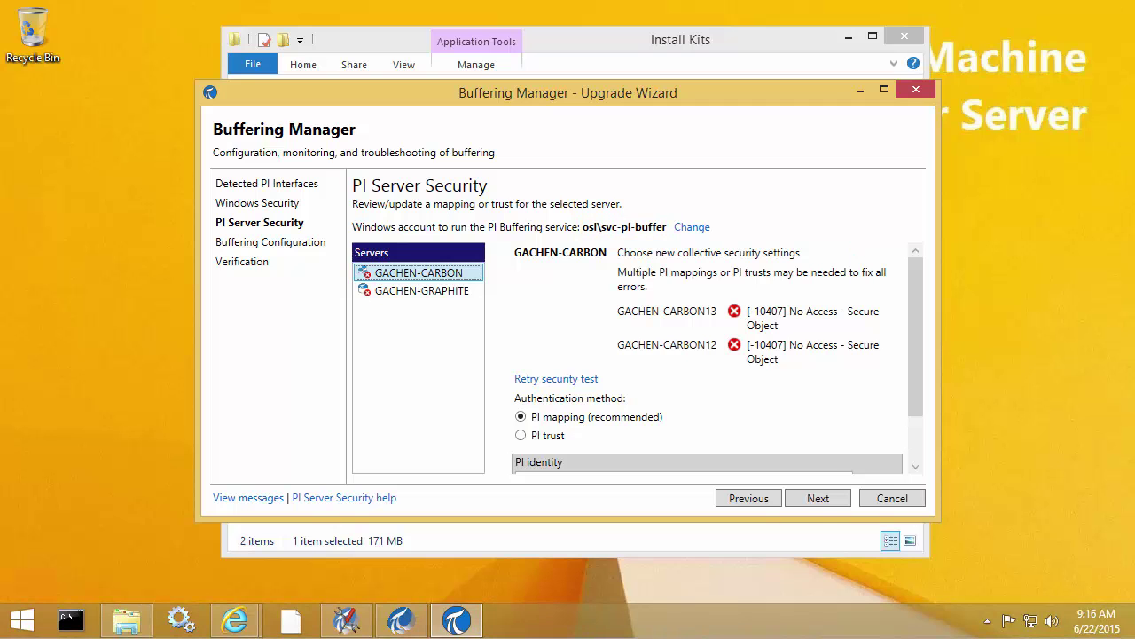
left_click(829, 499)
Step: Accept continuing despite failed security tests and keep the buffer location D:\OSIsoft\Buffering
left_click(645, 372)
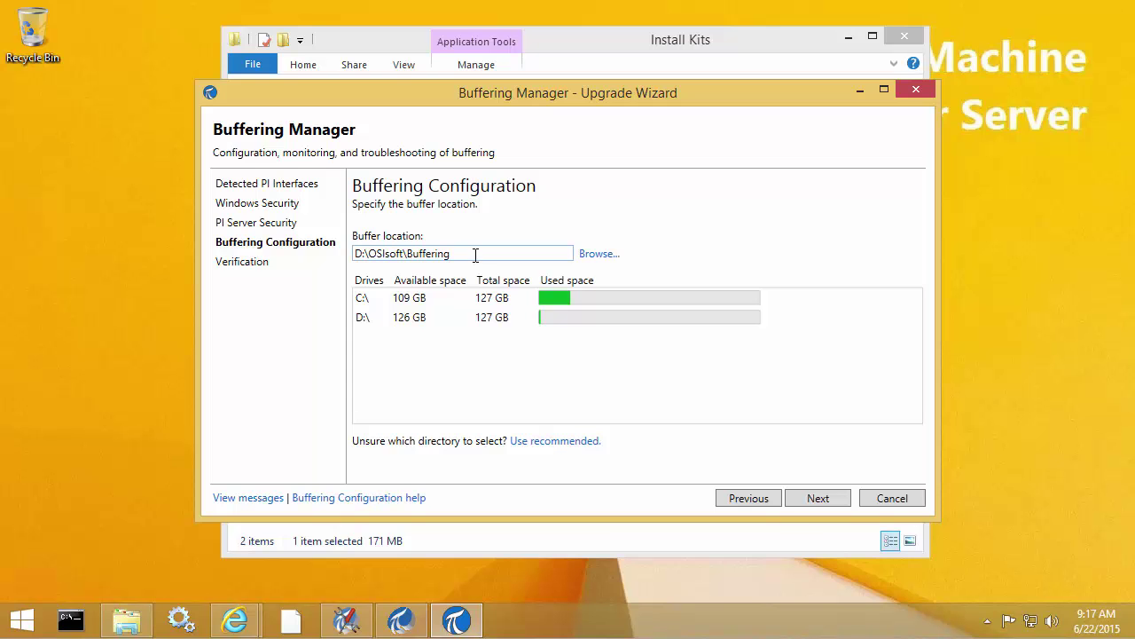
key("ctrl+2")
left_click_drag(354, 307, 535, 330)
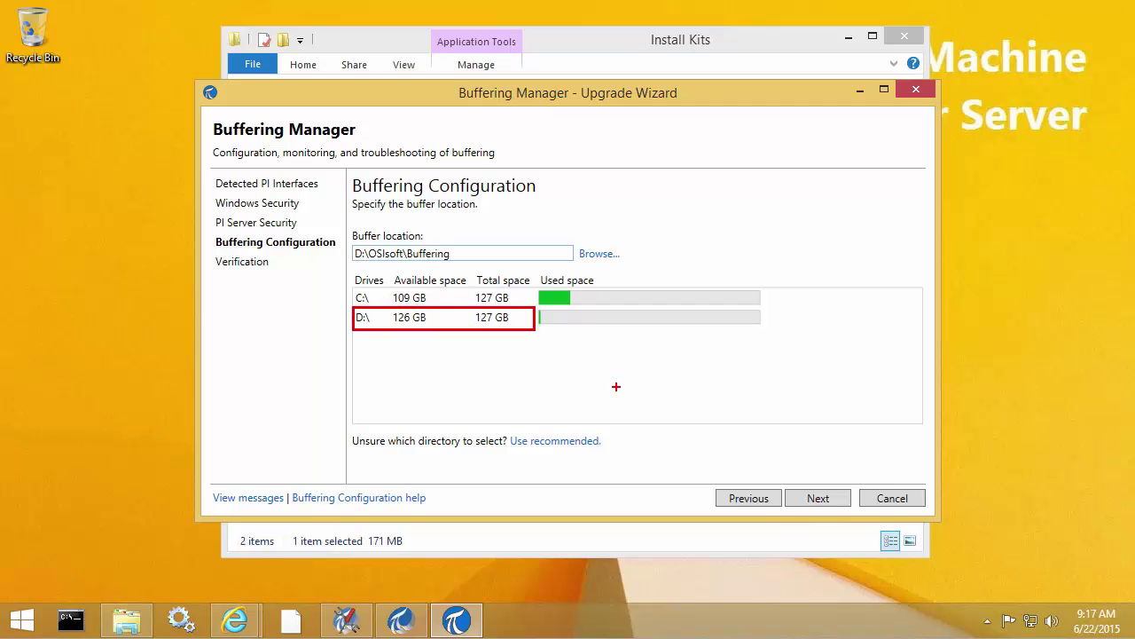
key("Escape")
left_click(834, 499)
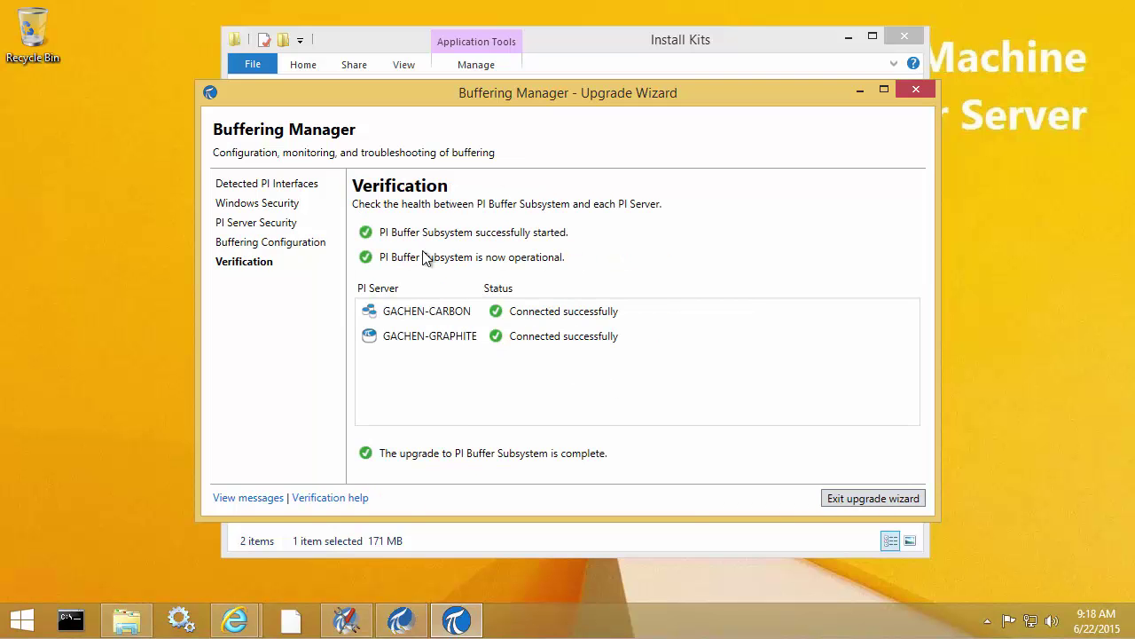
Step: Review the Verification page showing both servers connected and exit the upgrade wizard
key("ctrl+2")
mouse_move(353, 216)
left_mouse_down()
mouse_move(589, 408)
mouse_move(699, 476)
left_mouse_up()
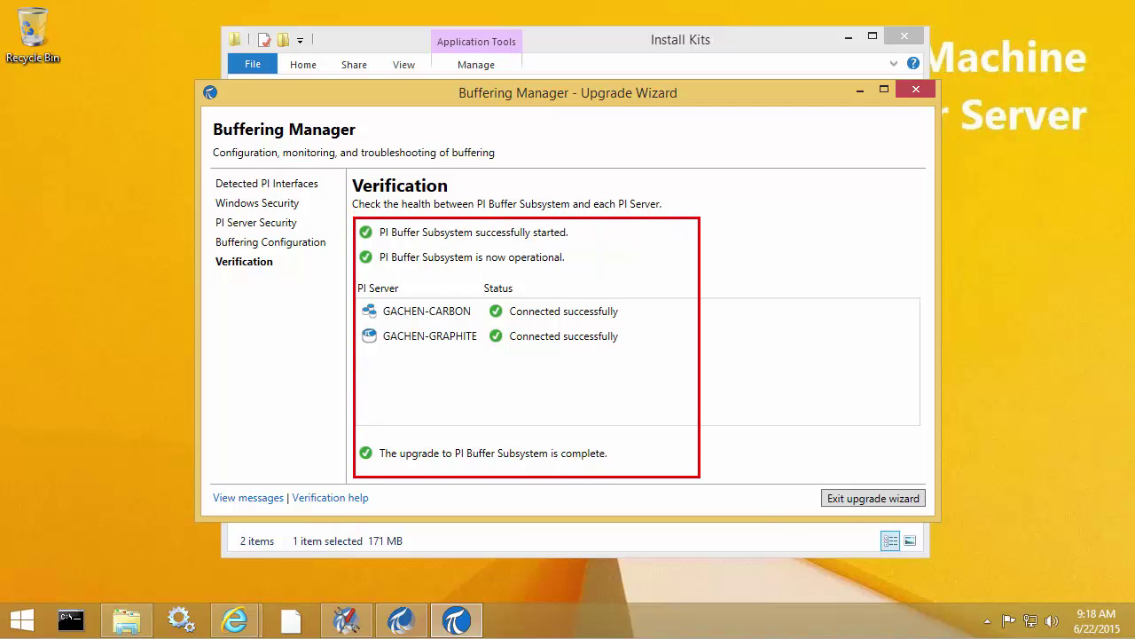
key("Escape")
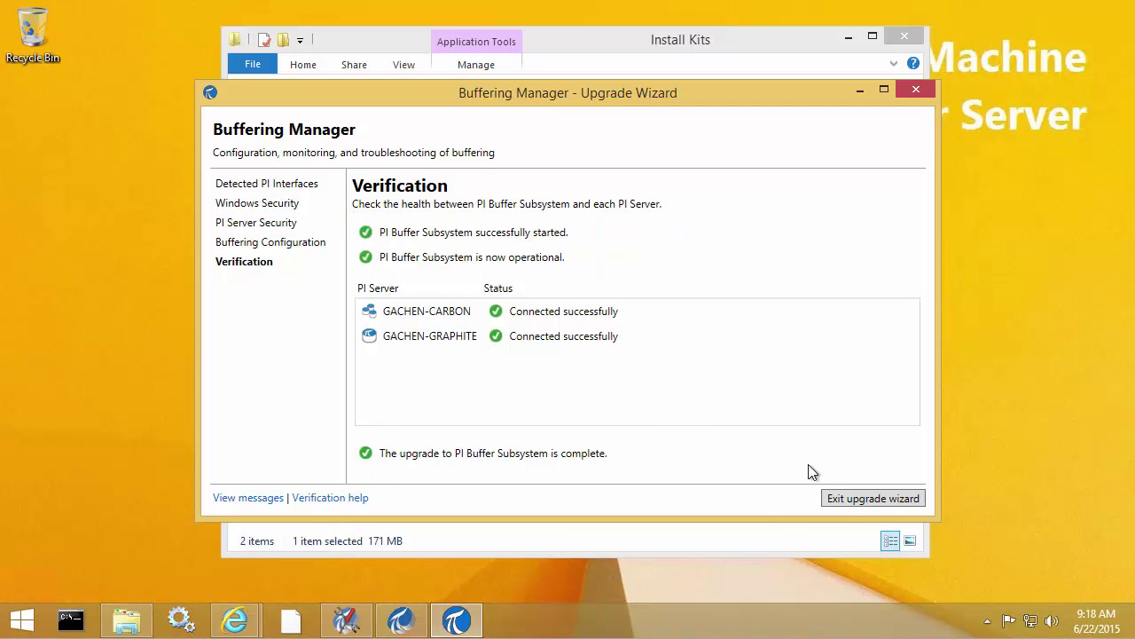
left_click(873, 499)
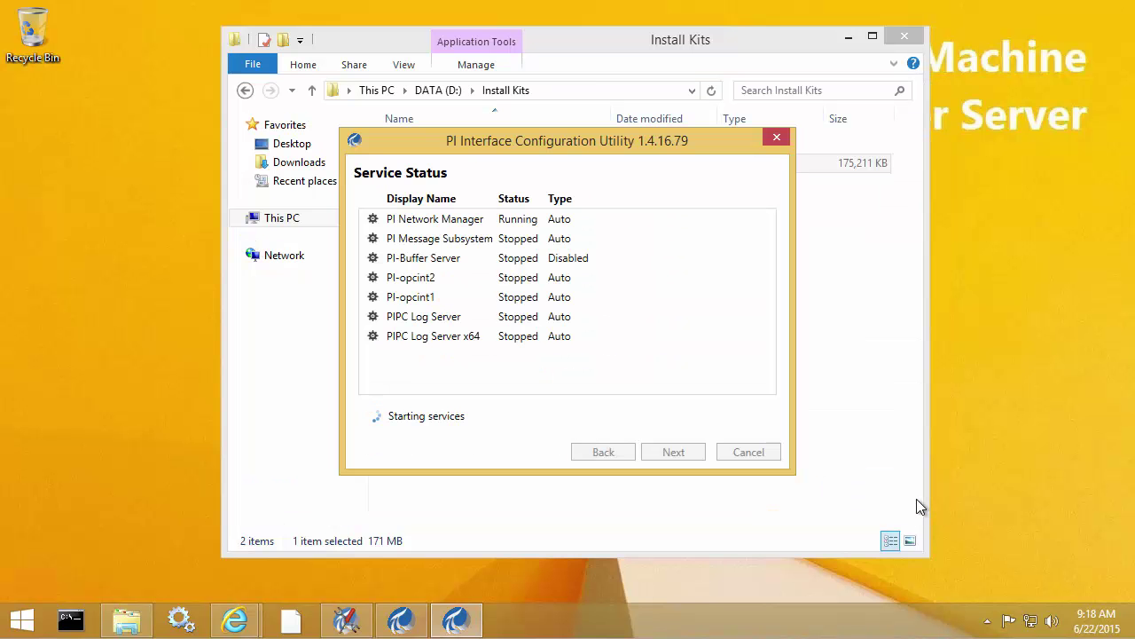
Step: Review the Service Status page and advance past it
key("ctrl+2")
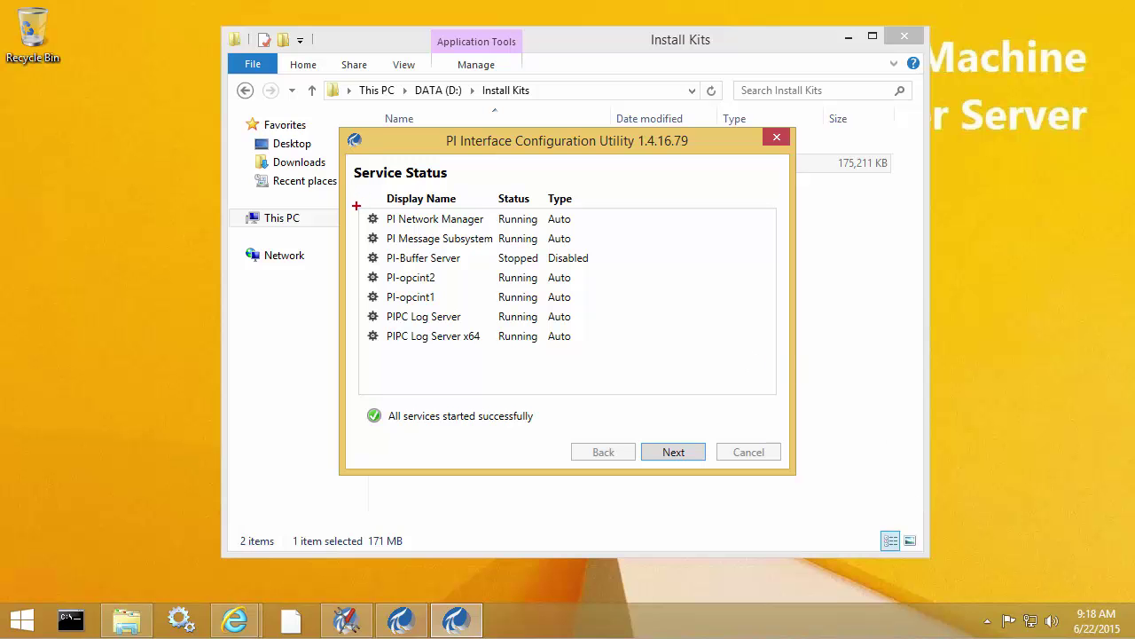
mouse_move(356, 205)
left_mouse_down()
mouse_move(611, 316)
mouse_move(614, 356)
left_mouse_up()
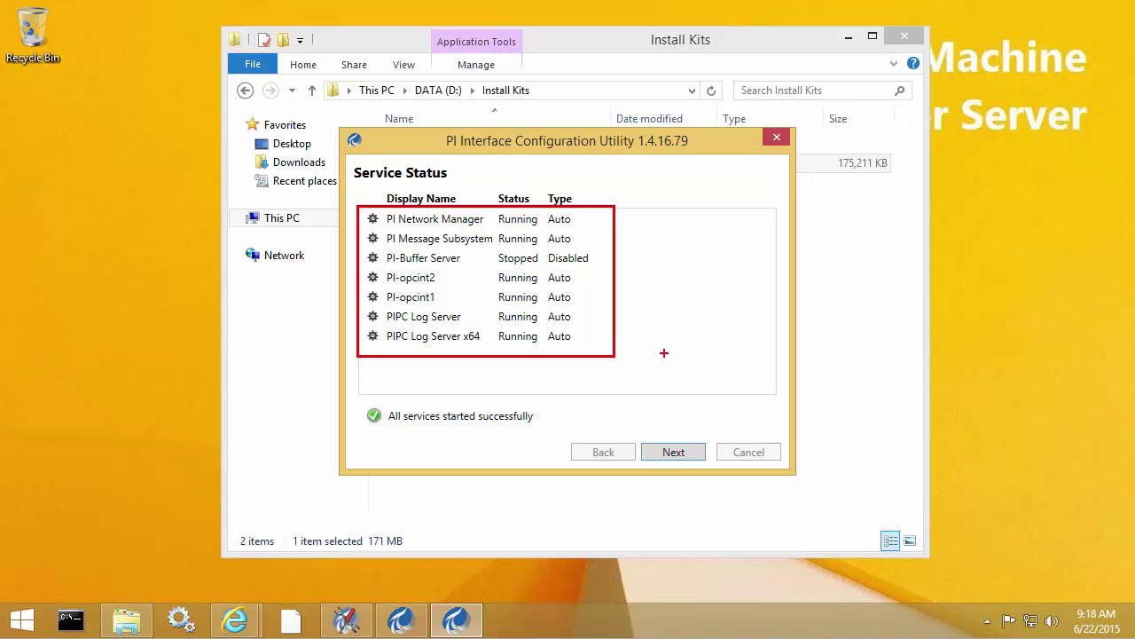
key("Escape")
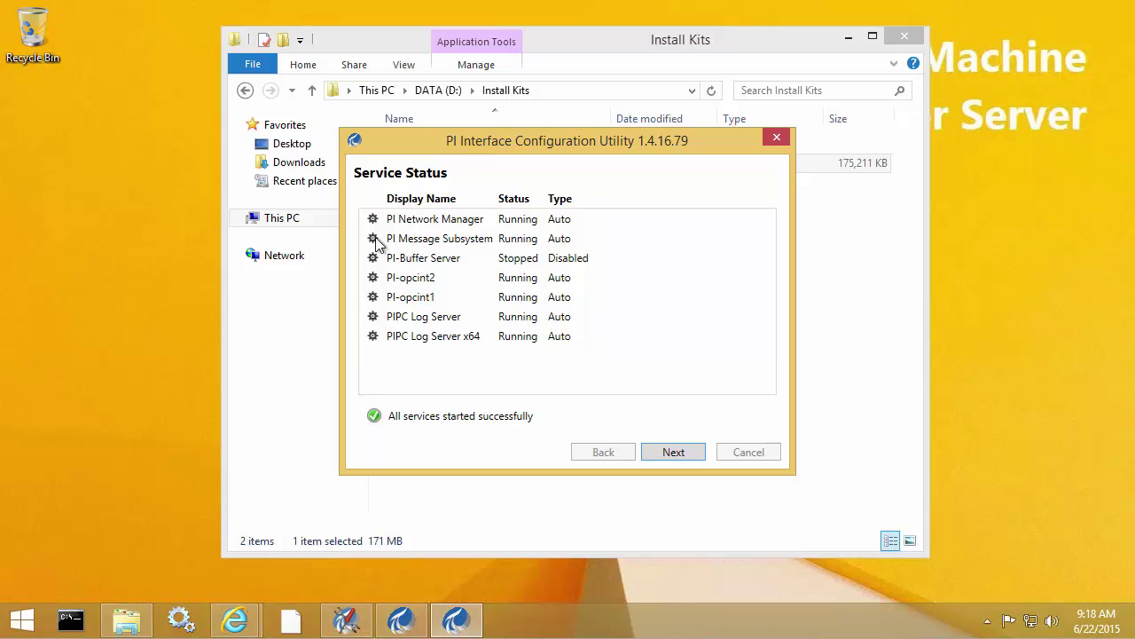
mouse_move(362, 246)
left_mouse_down()
mouse_move(520, 275)
mouse_move(605, 269)
left_mouse_up()
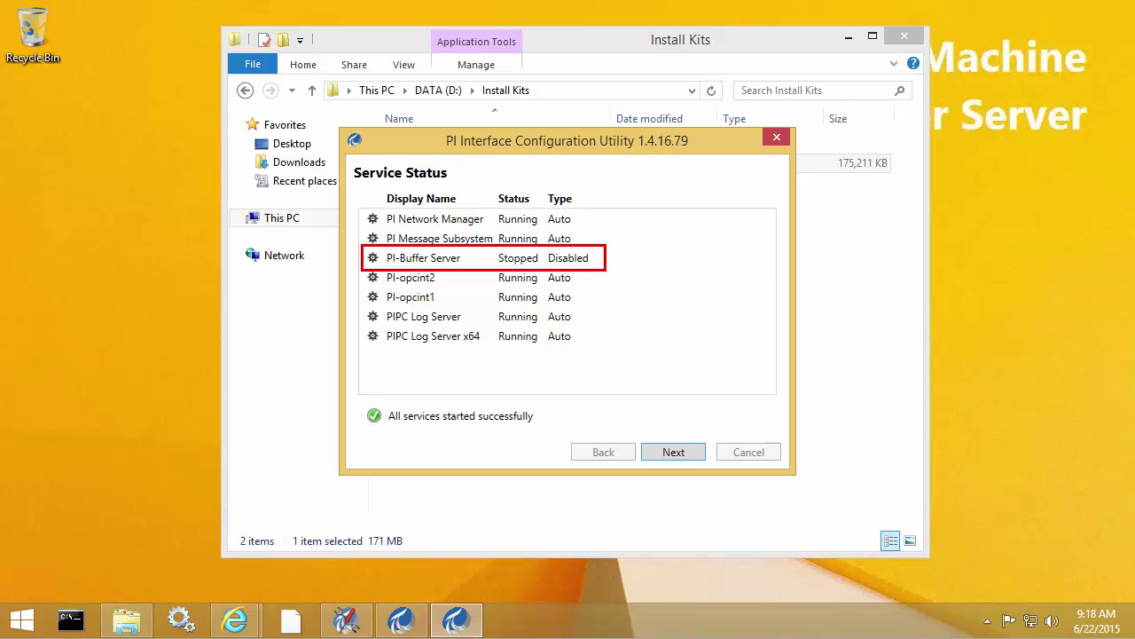
left_click(689, 451)
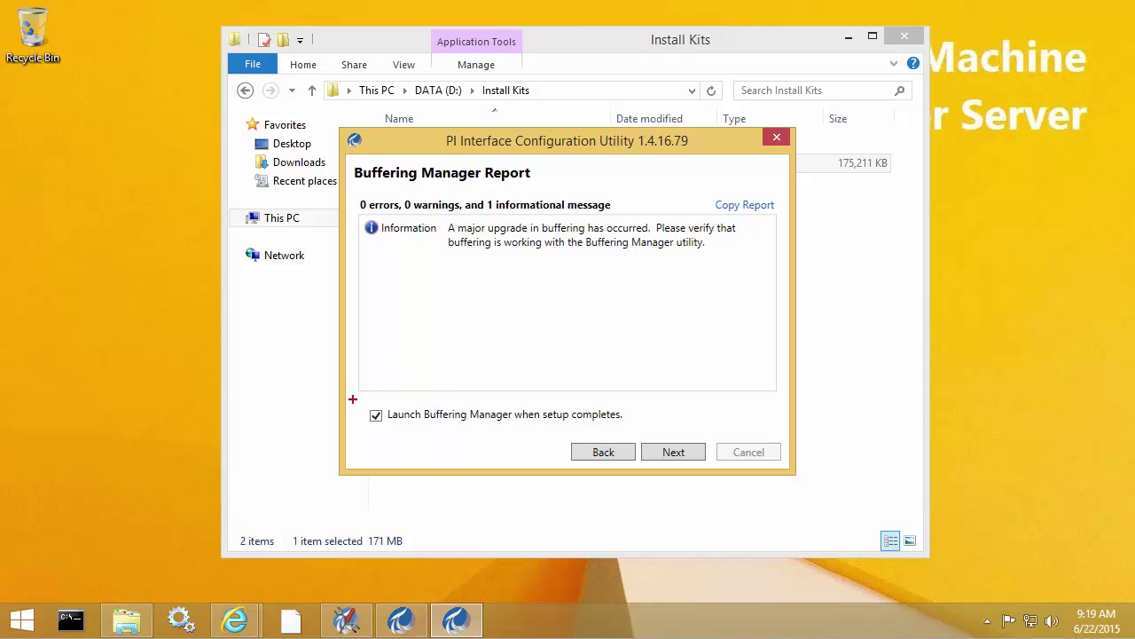
Step: Turn off 'Launch Buffering Manager when setup completes' and continue the setup
mouse_move(364, 389)
left_mouse_down()
mouse_move(519, 438)
mouse_move(702, 427)
mouse_move(680, 434)
left_mouse_up()
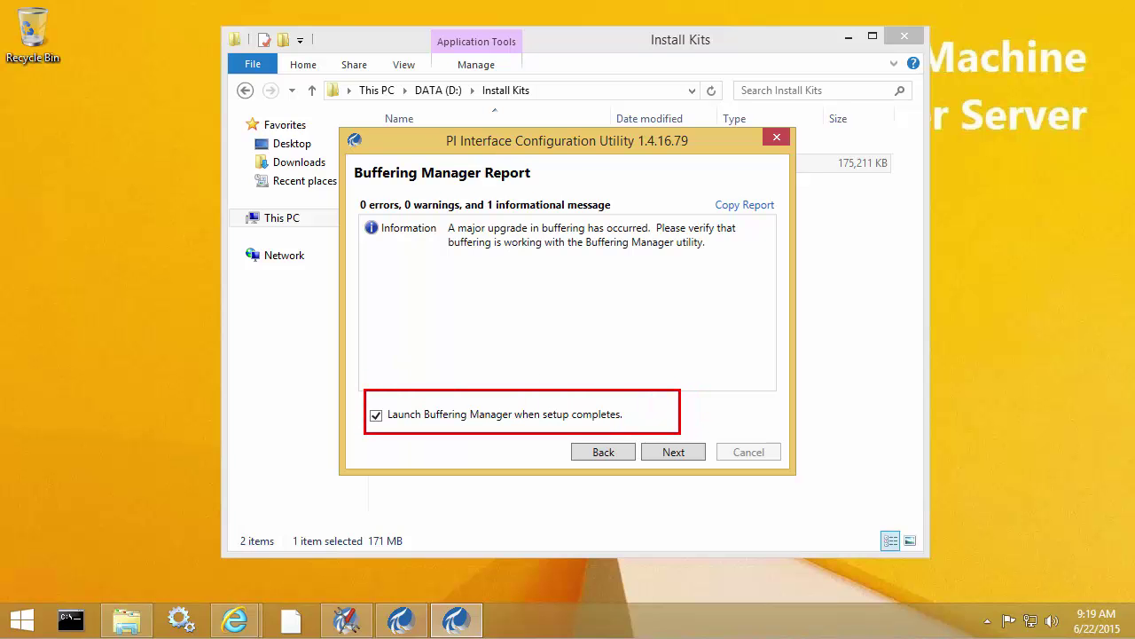
key("Escape")
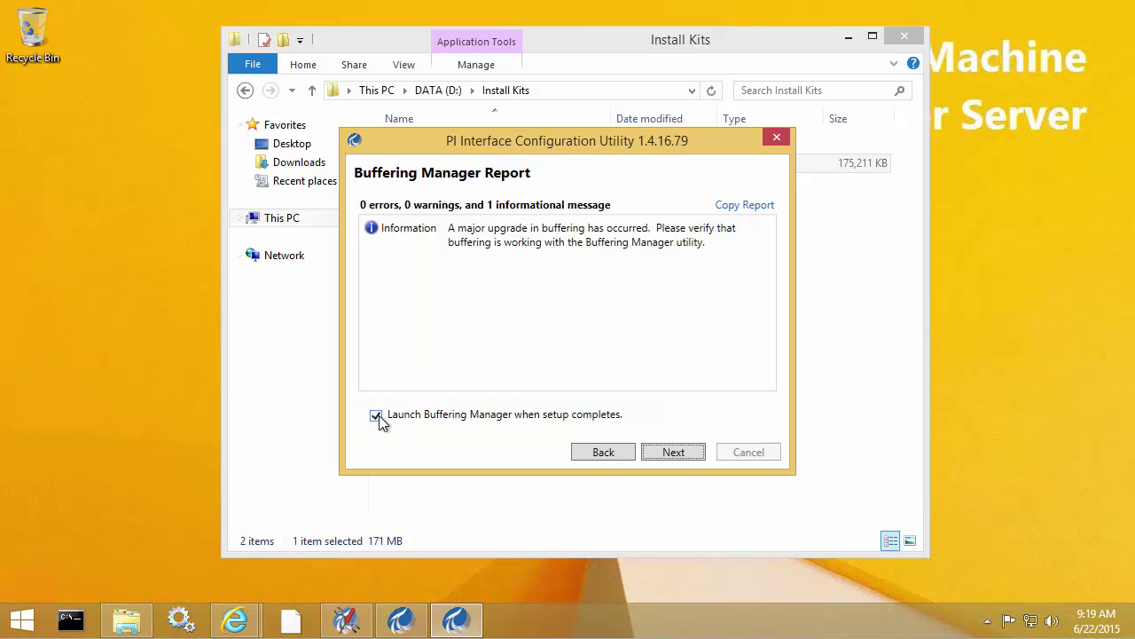
left_click(377, 416)
left_click(667, 443)
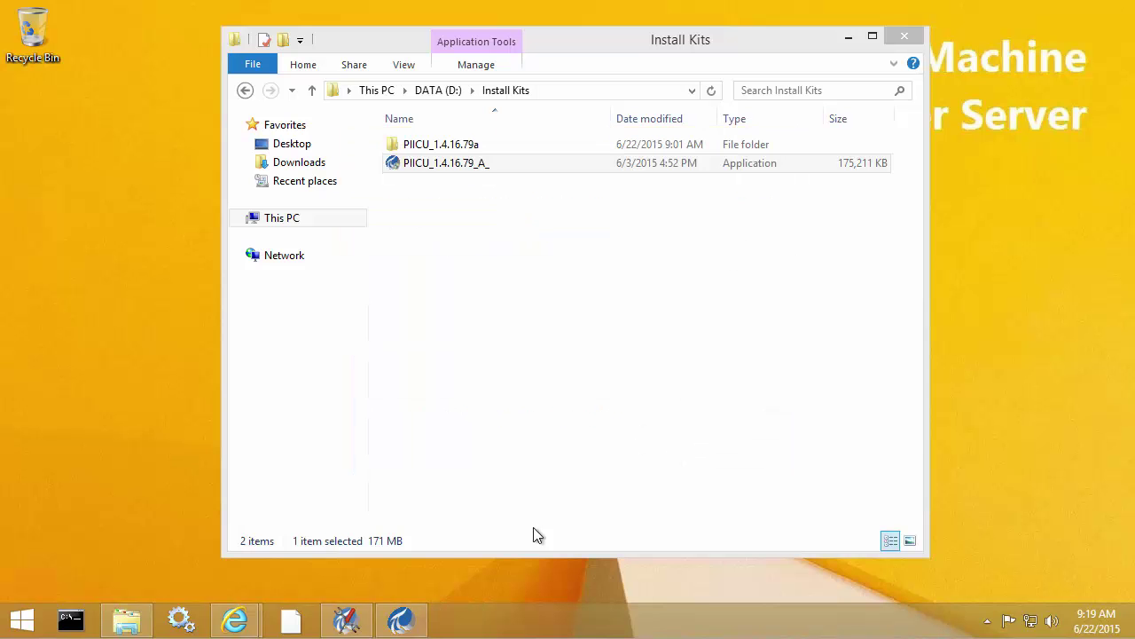
Step: Confirm PI Buffer Subsystem x64 4.3.0.32 installed successfully and close the Installation Complete dialog
left_click_drag(773, 301, 774, 408)
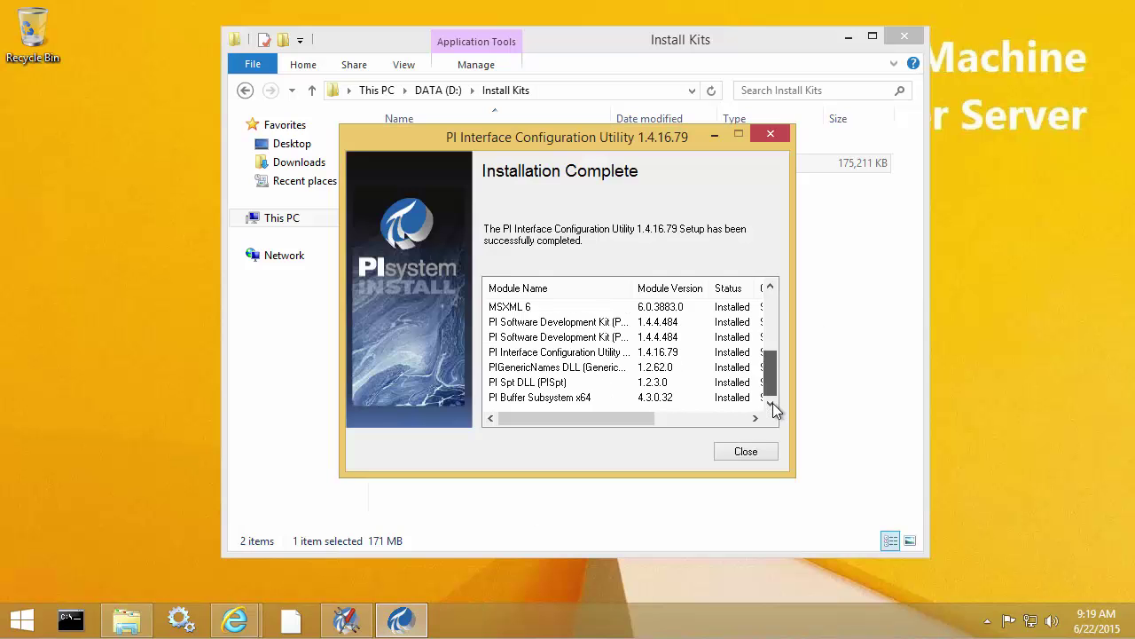
left_click(553, 397)
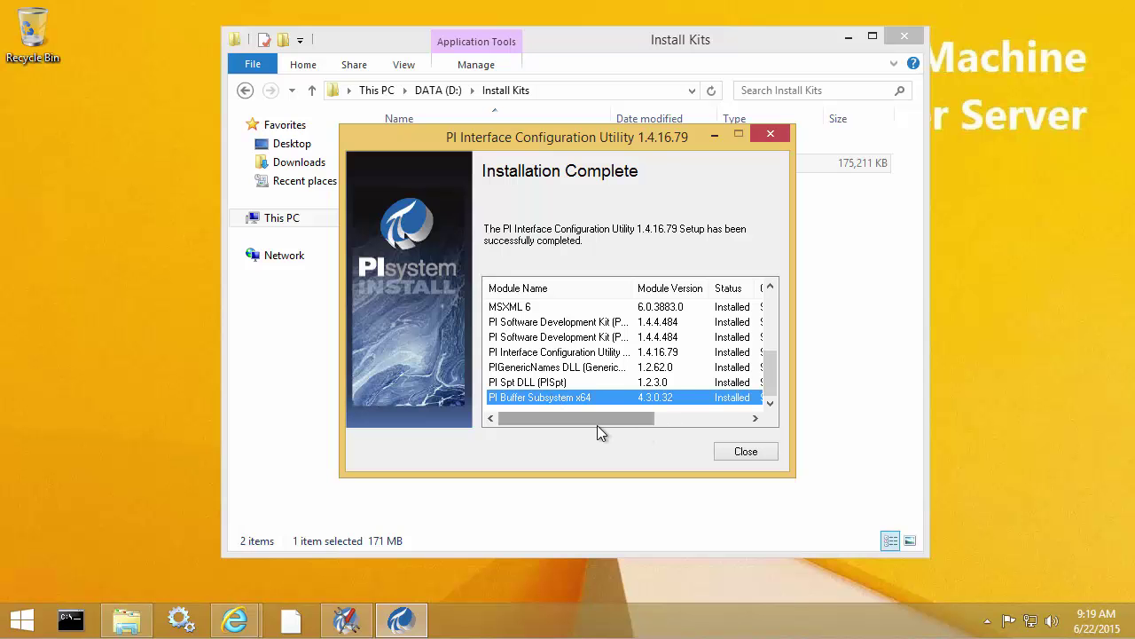
left_click_drag(597, 425, 714, 444)
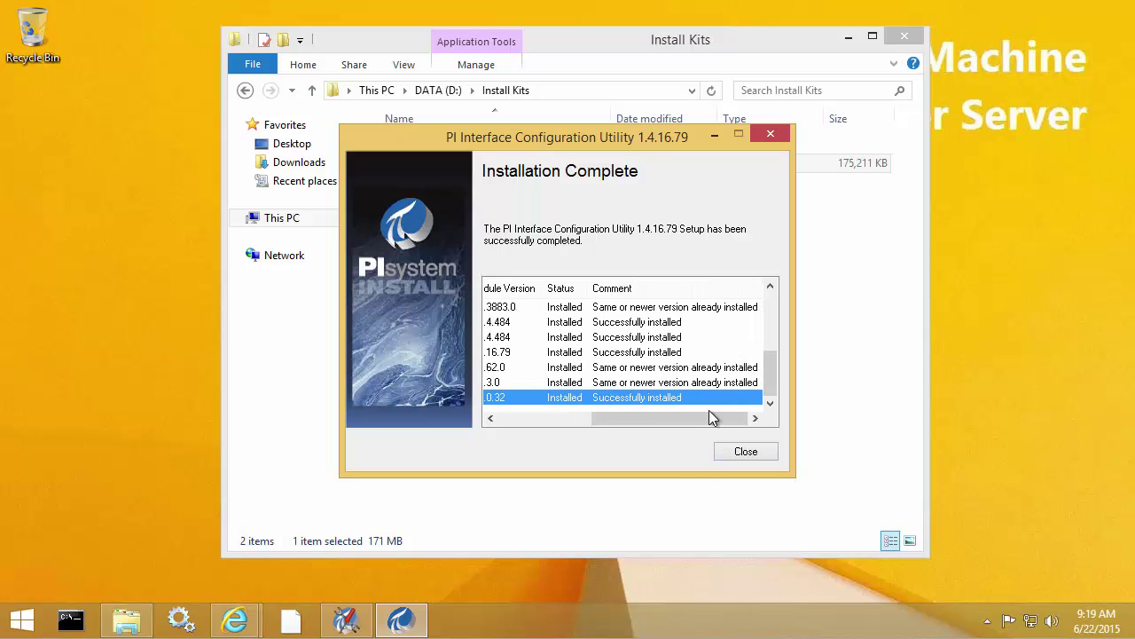
left_click(750, 454)
Step: Reconnect GACHEN-CARBON13 and GACHEN-GRAPHITE in PI System Management Tools
left_click(348, 622)
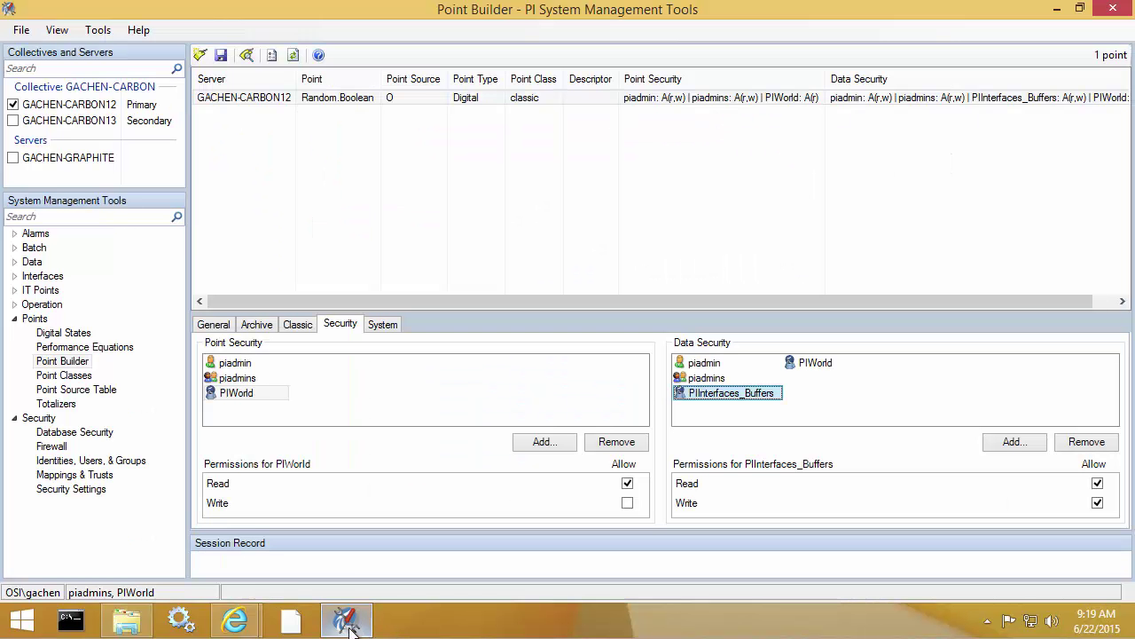
left_click(13, 121)
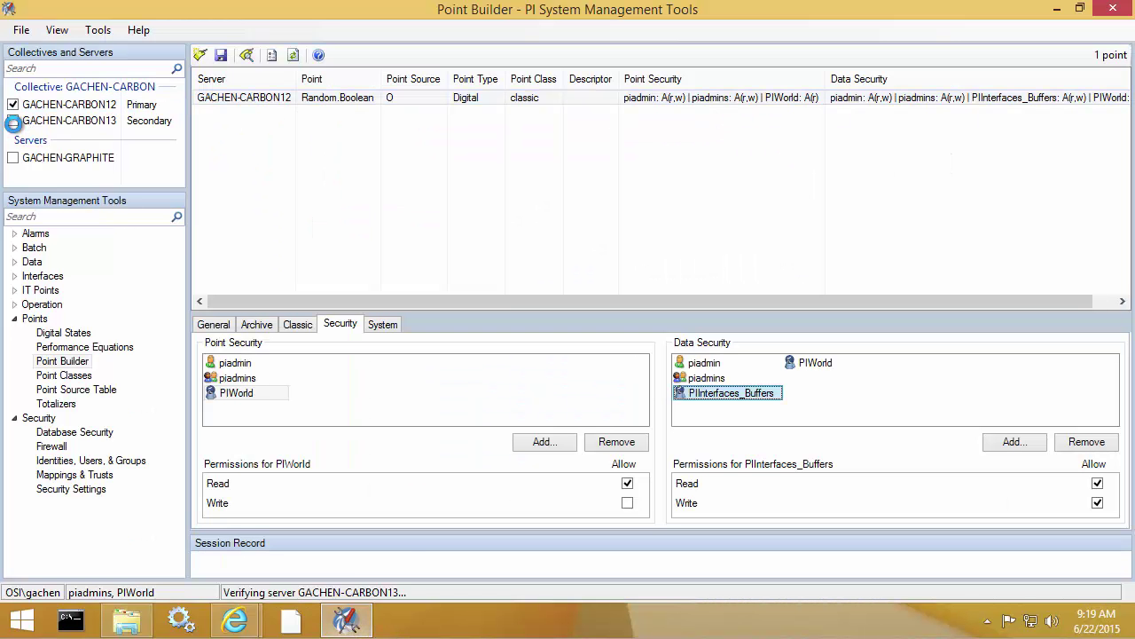
left_click(14, 158)
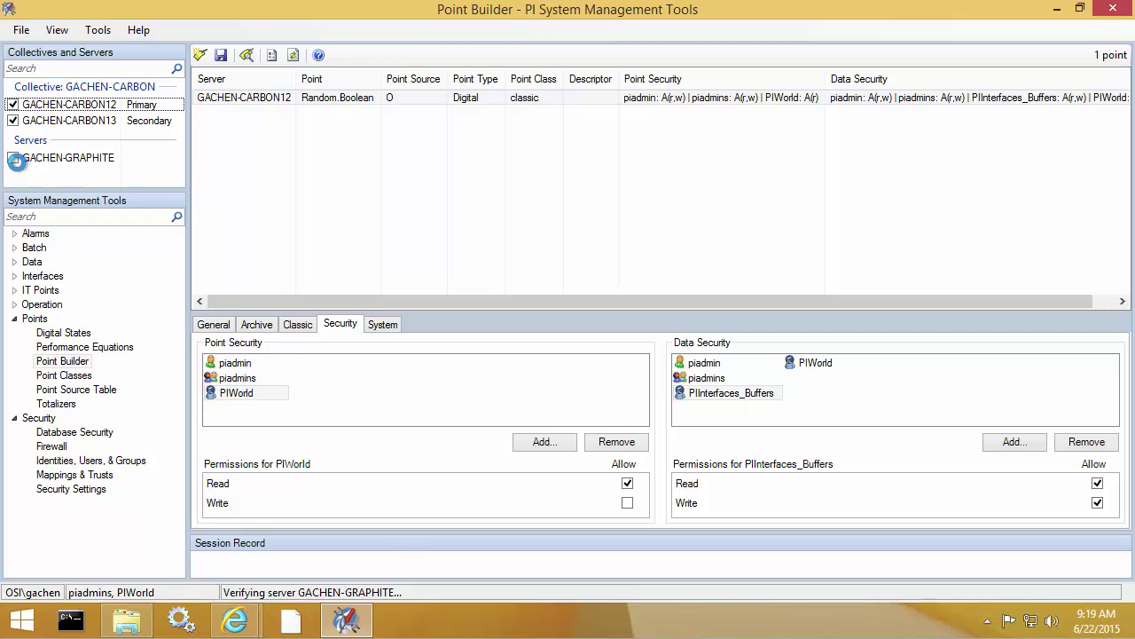
Step: Show live-updating Current Values for all random* tags, then minimize the tool
left_click(14, 261)
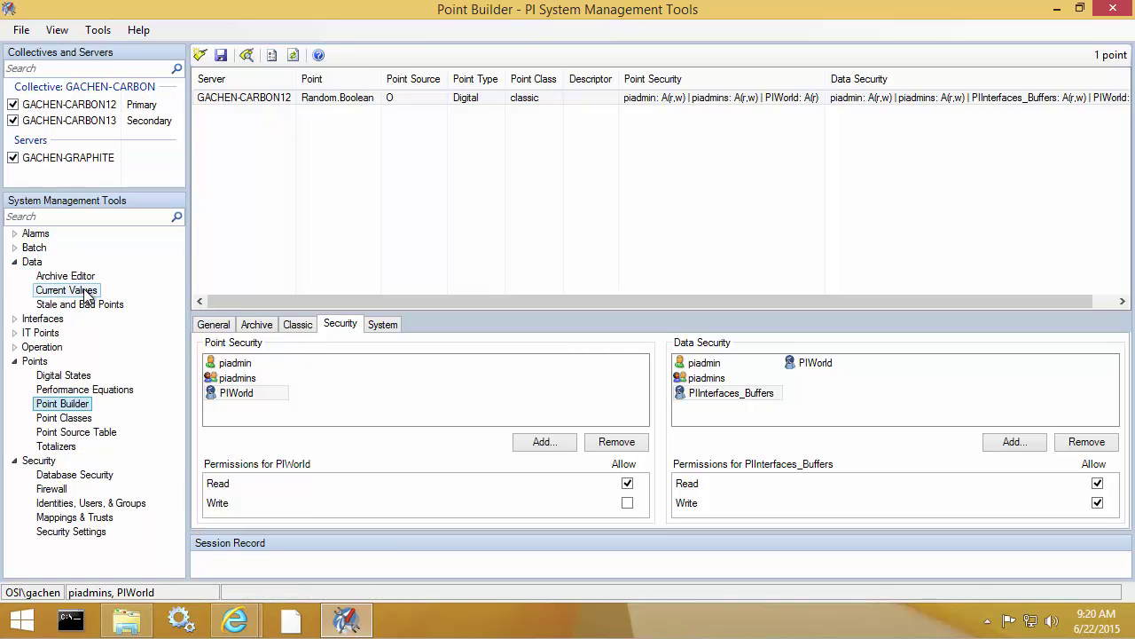
left_click(87, 291)
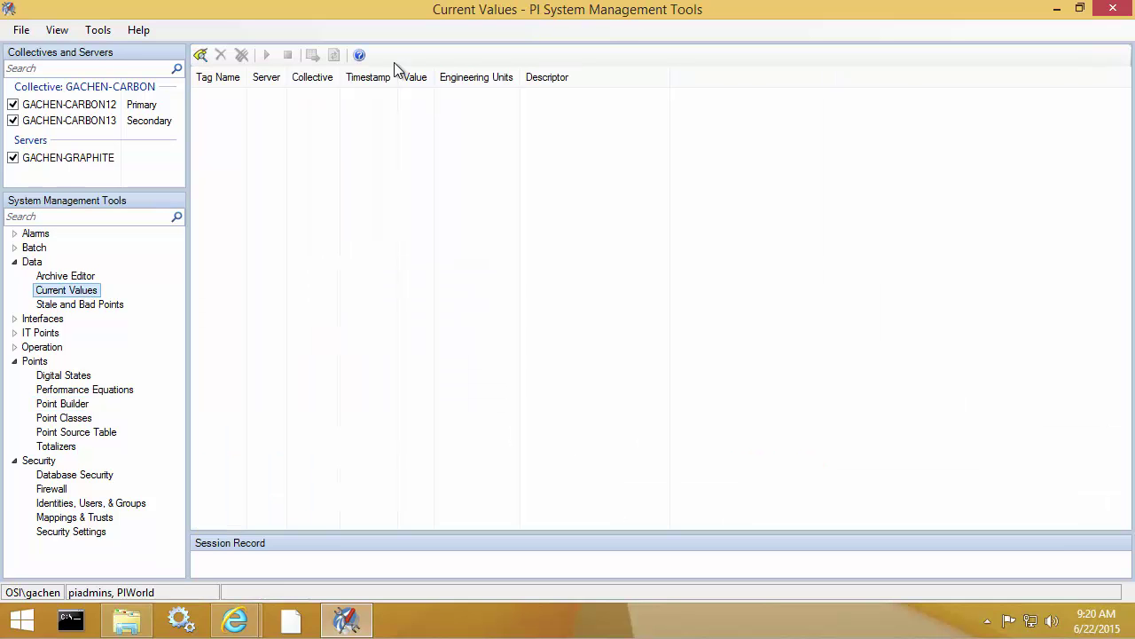
left_click(203, 53)
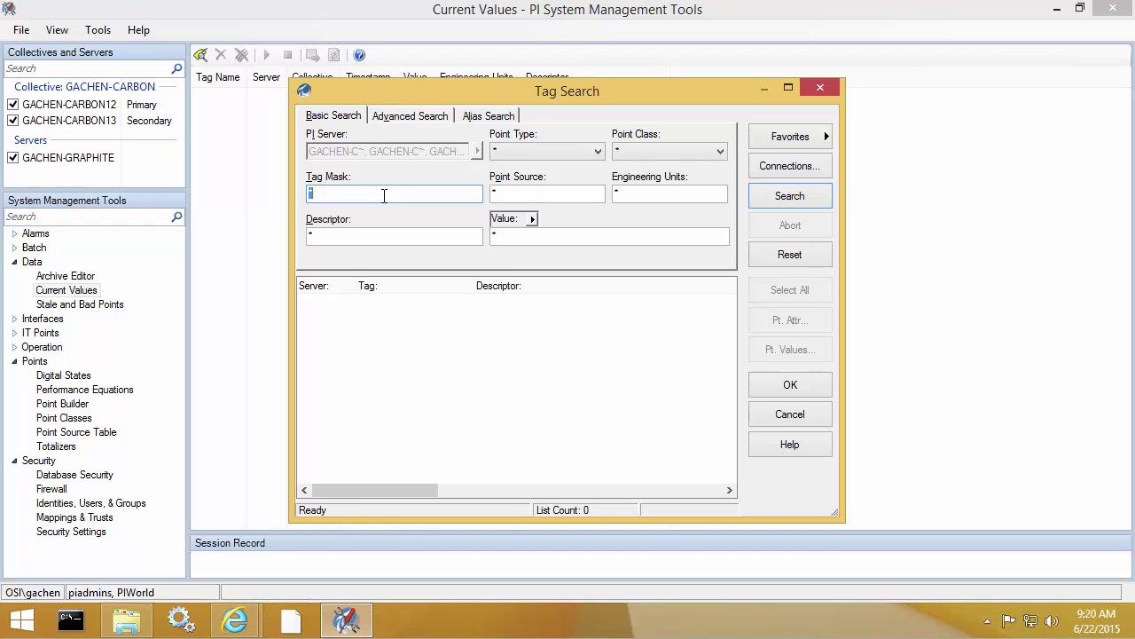
type("random*")
key("Tab")
left_click(789, 195)
left_click(790, 384)
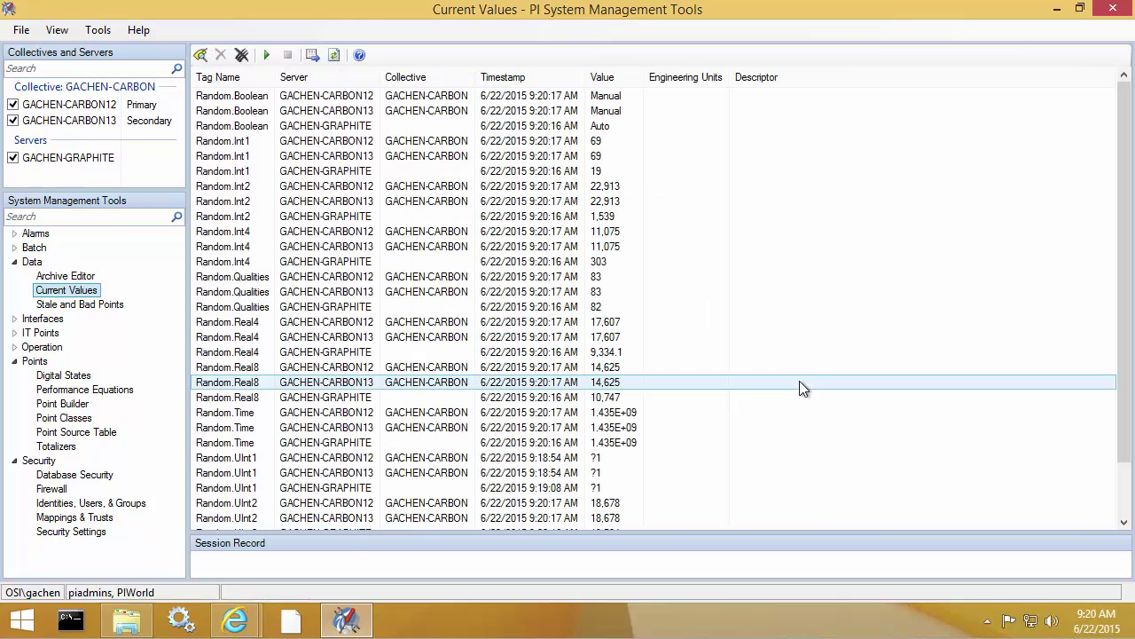
left_click(267, 54)
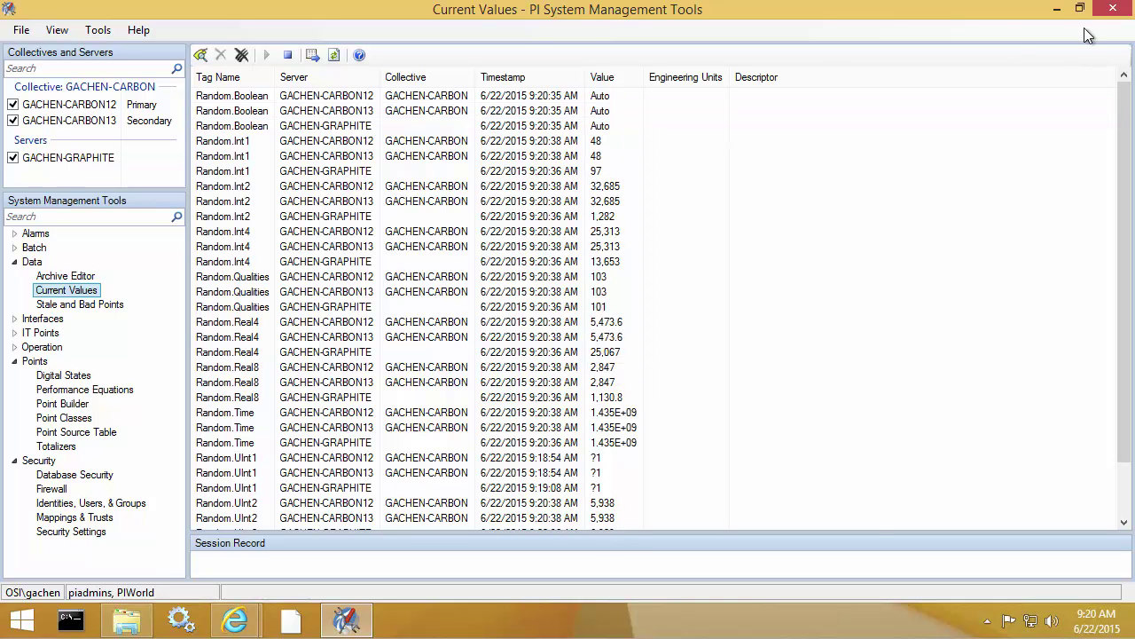
left_click(1056, 9)
key("super")
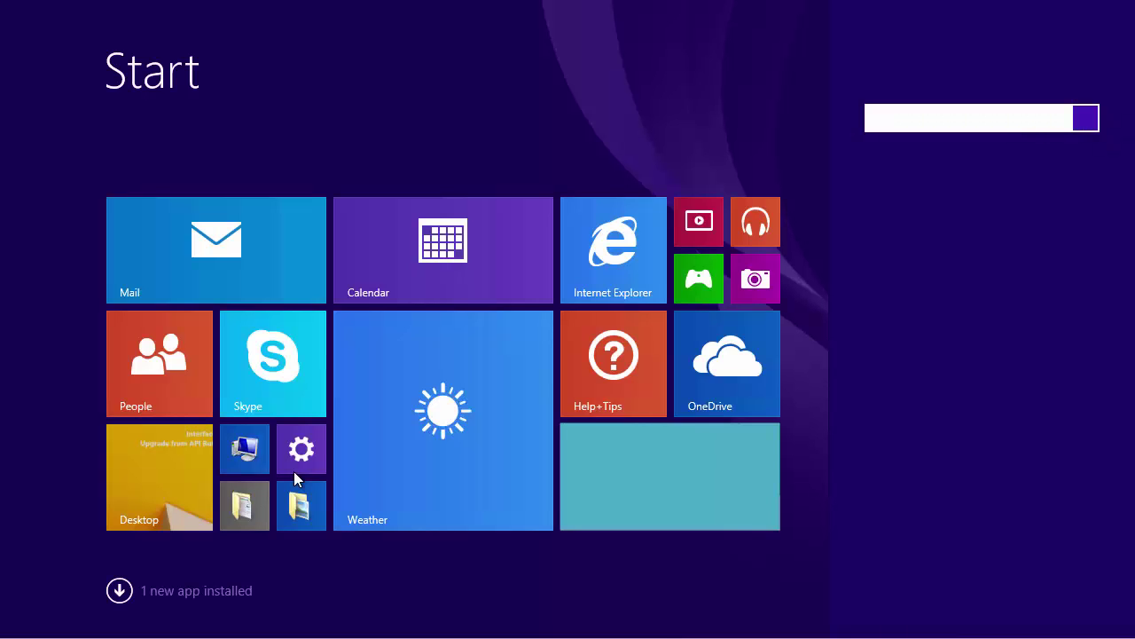
Step: Launch PI Interface Configuration Utility from a 'pi inter' search and open Tools > Buffering Manager
type("pi in")
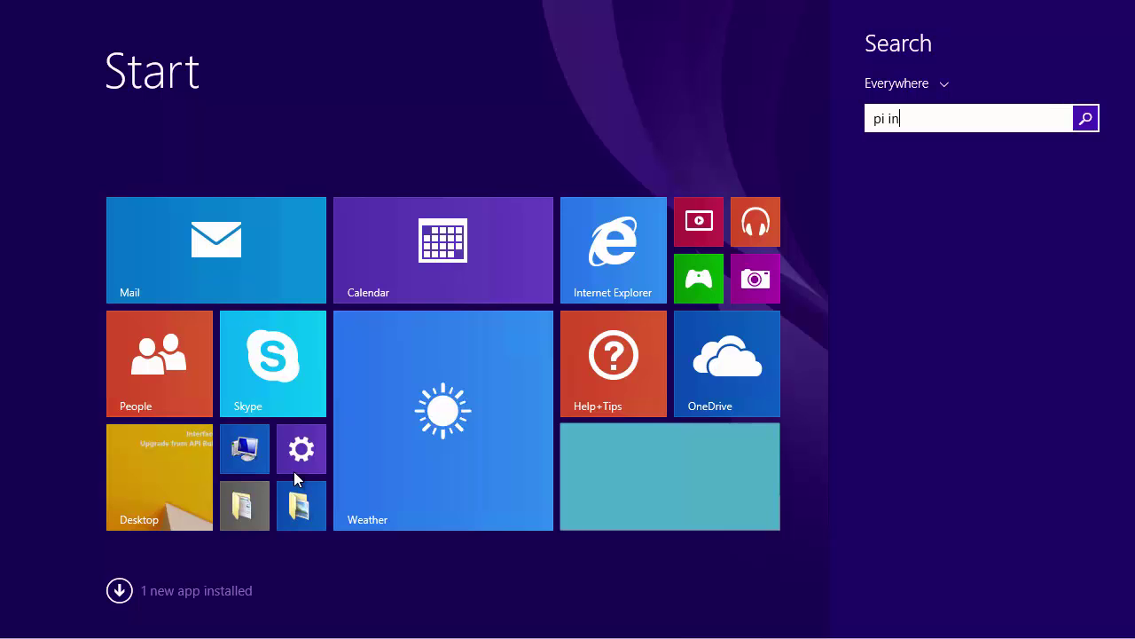
type("terface Configuration Utility")
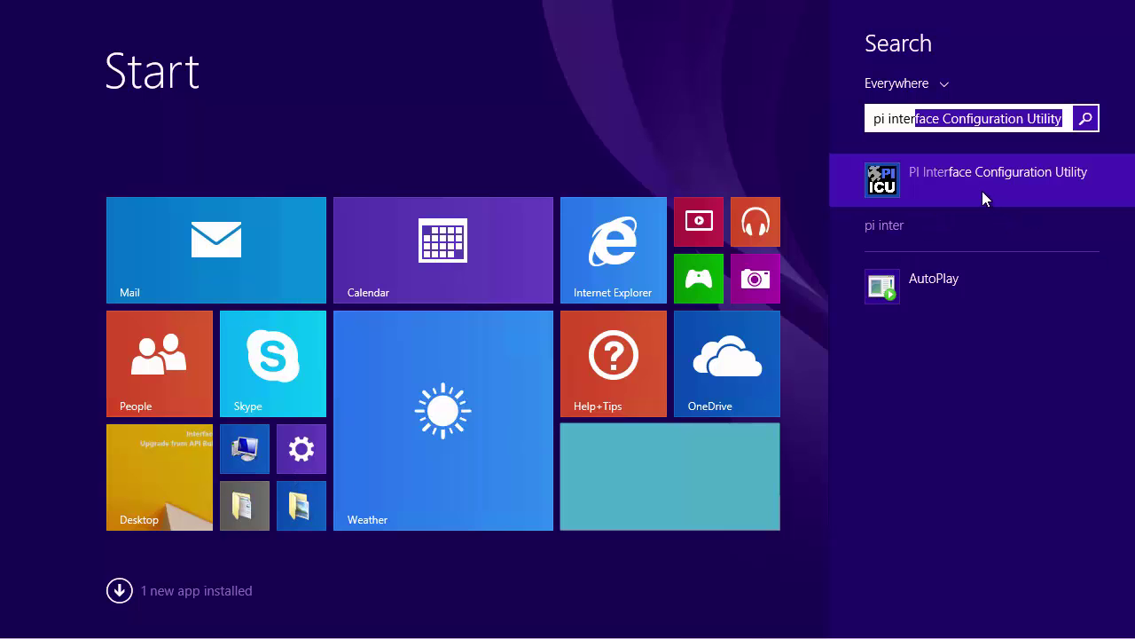
left_click(982, 191)
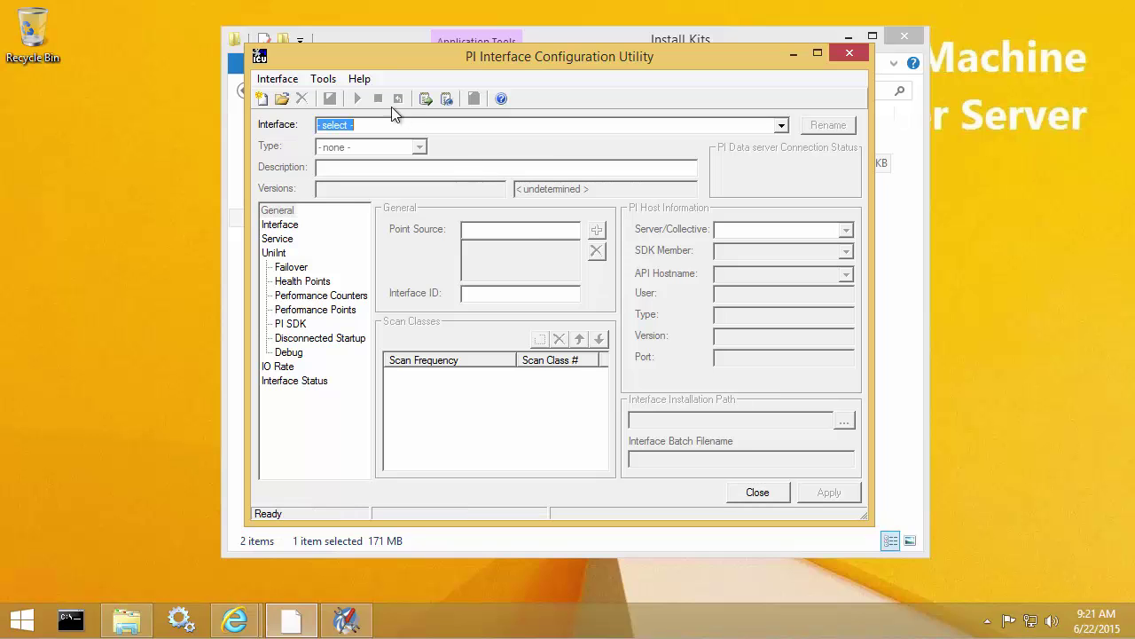
left_click(324, 78)
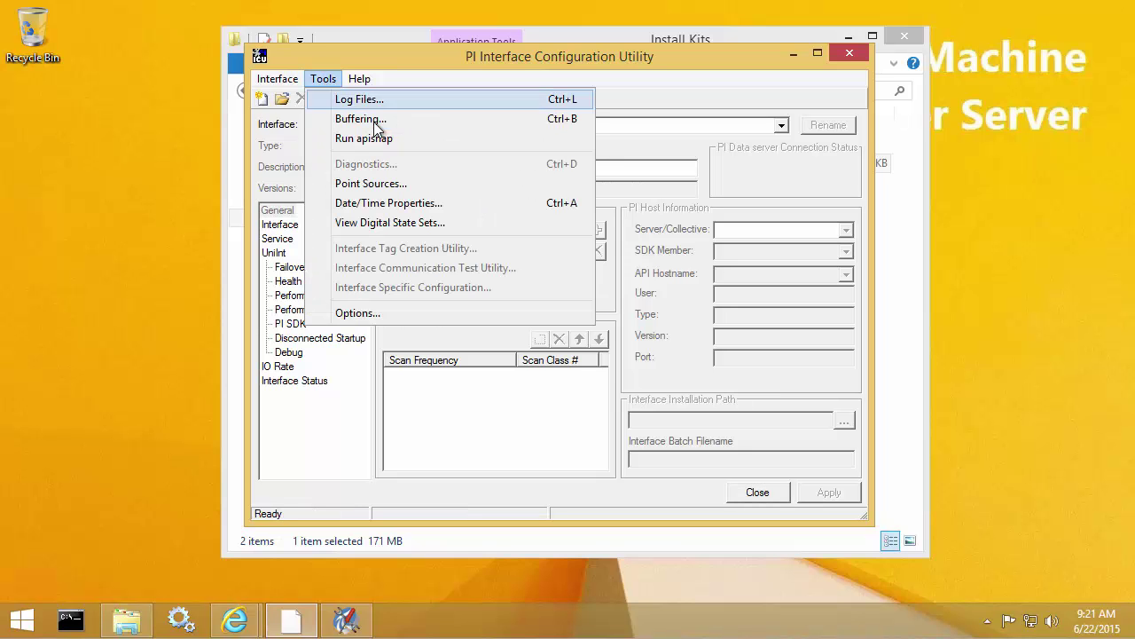
left_click(375, 122)
left_click_drag(462, 150, 532, 106)
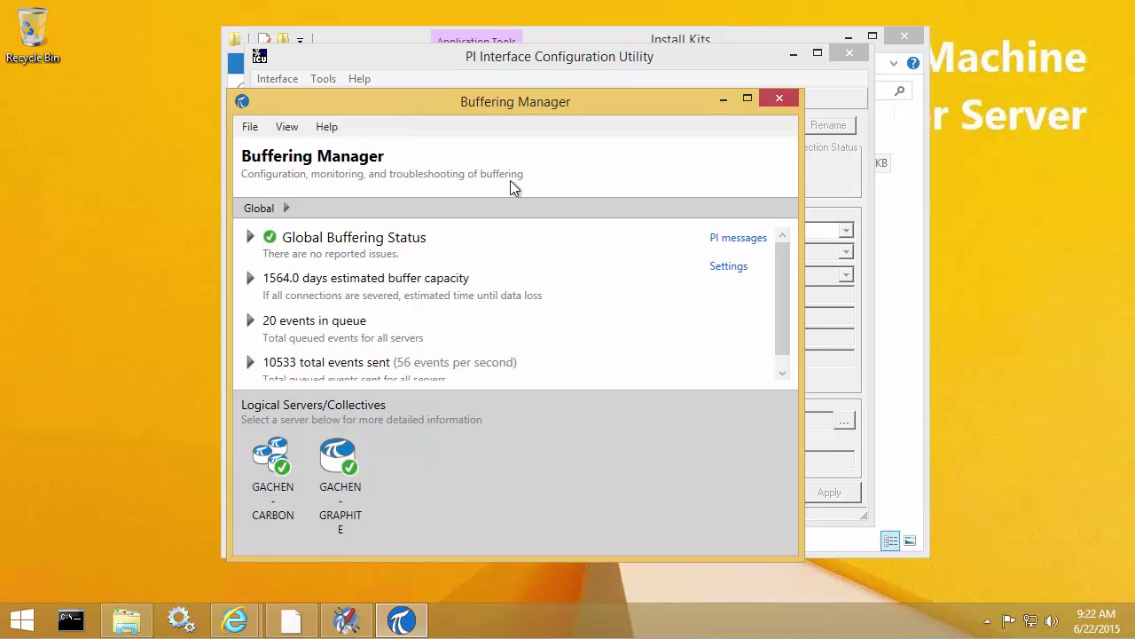
left_click_drag(783, 273, 785, 329)
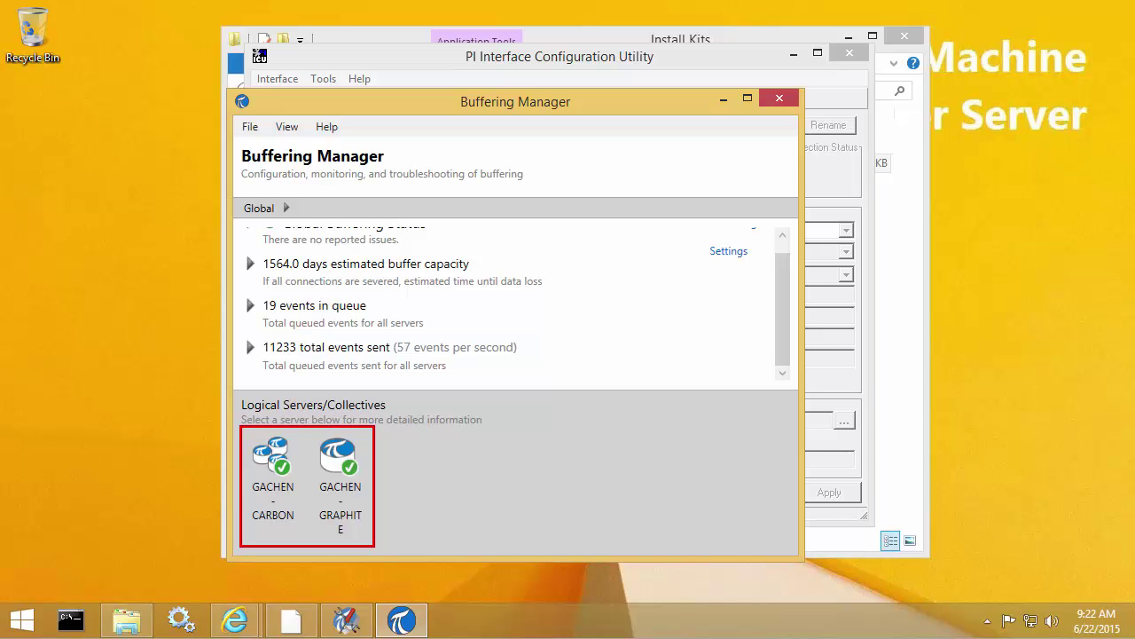
key("ctrl+2")
mouse_move(259, 333)
left_mouse_down()
mouse_move(308, 357)
mouse_move(391, 361)
left_mouse_up()
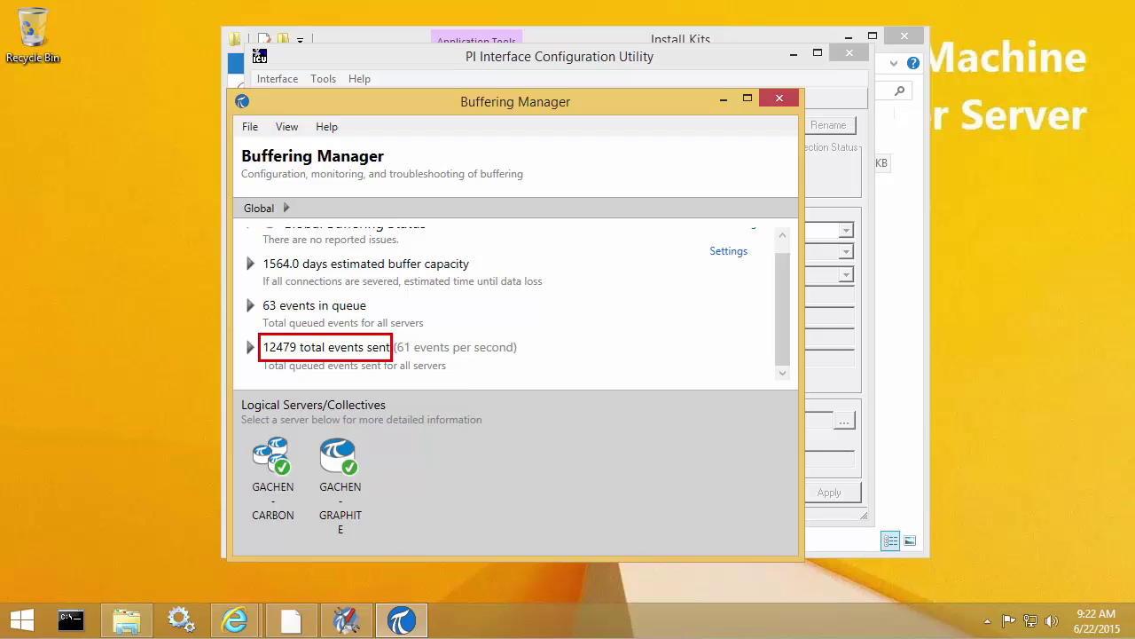
key("Escape")
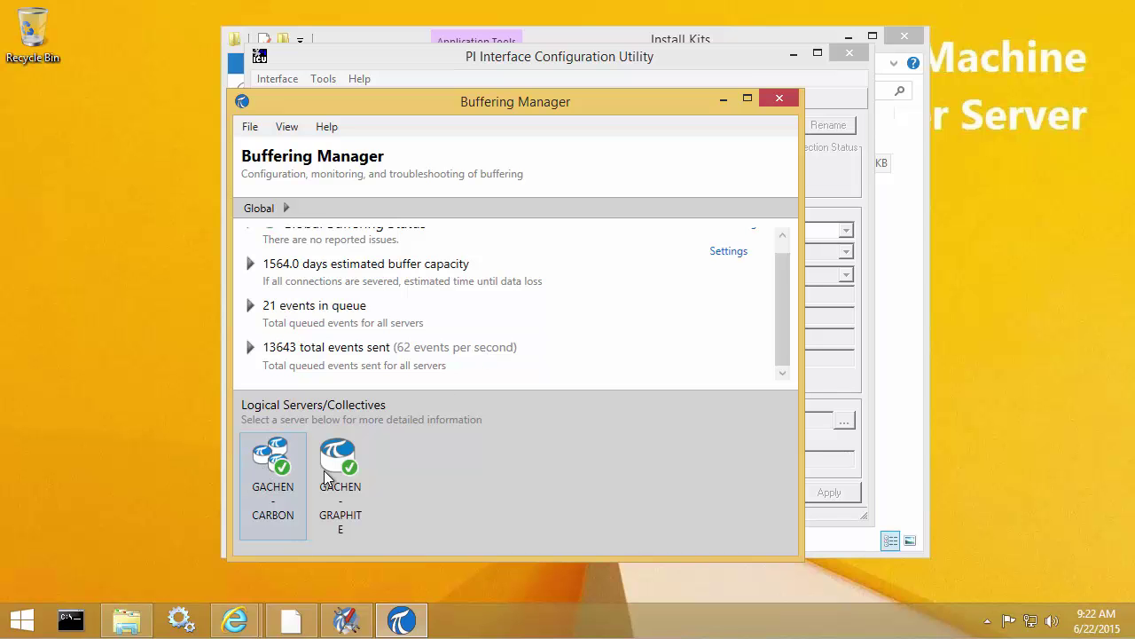
Step: Open GACHEN-CARBON12's Buffering Status, showing connected with 0 events queued and 6049 sent
left_click(260, 473)
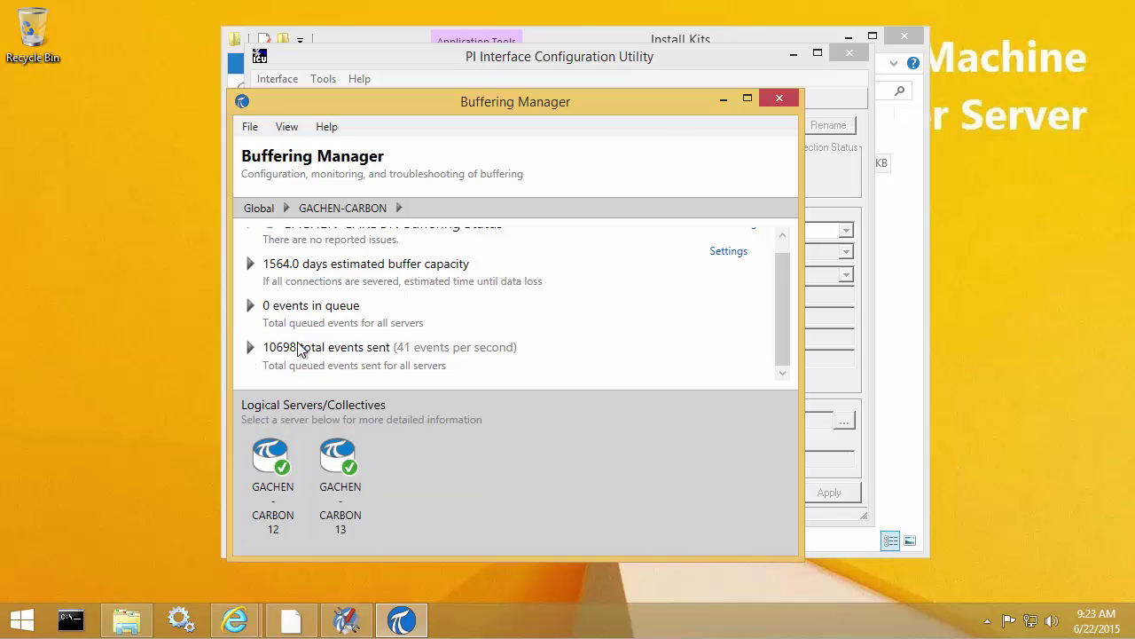
left_click_drag(258, 334, 307, 359)
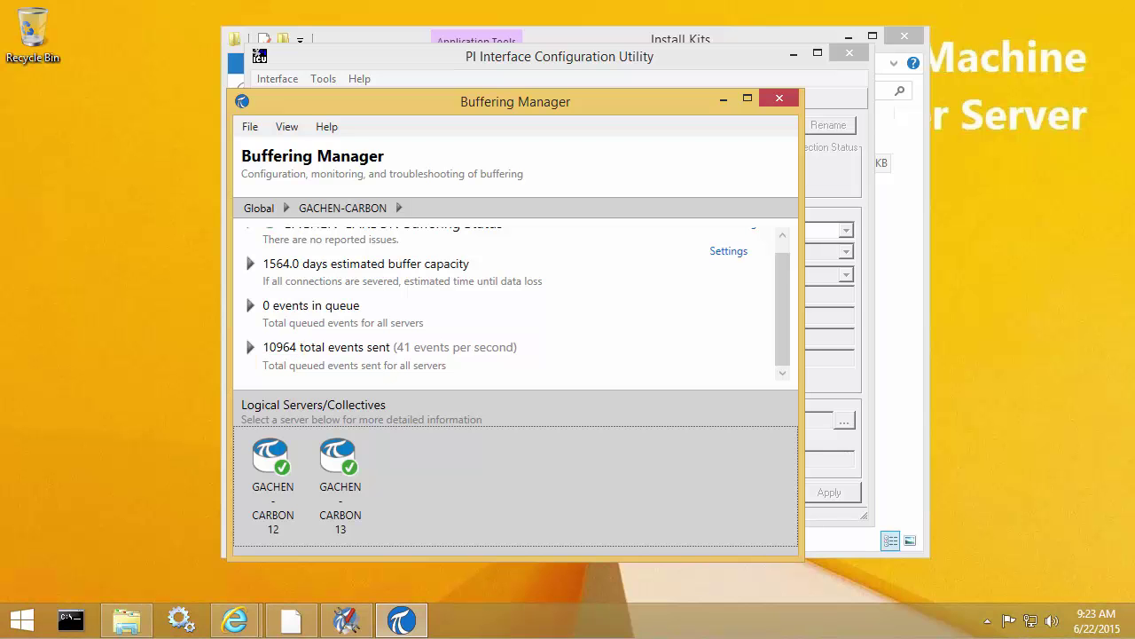
left_click(244, 476)
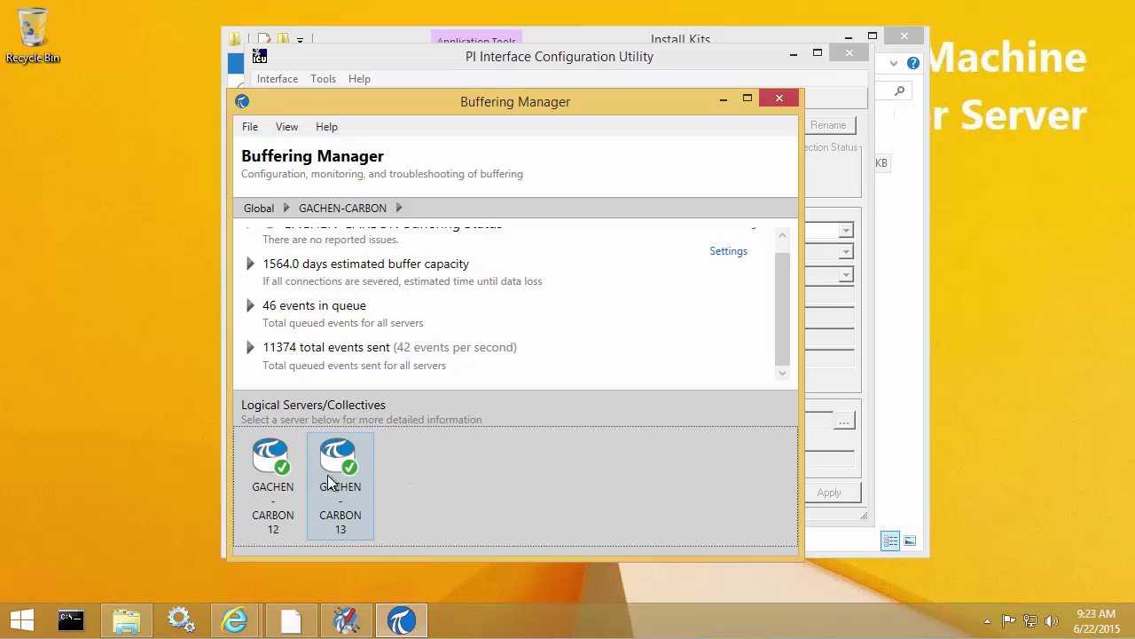
double_click(292, 483)
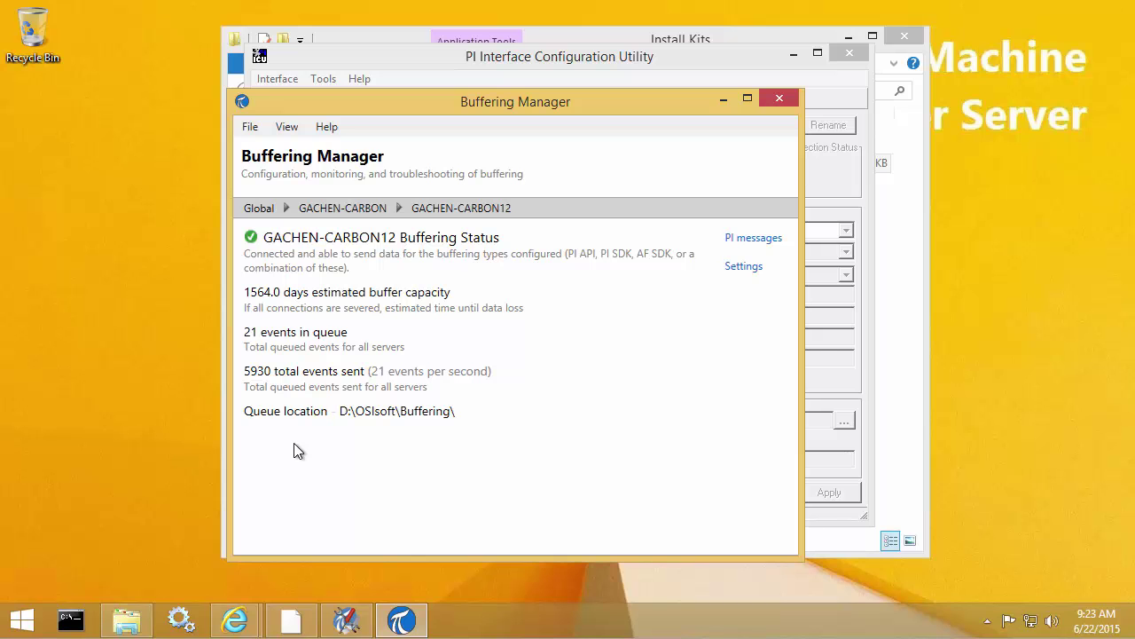
left_click(178, 618)
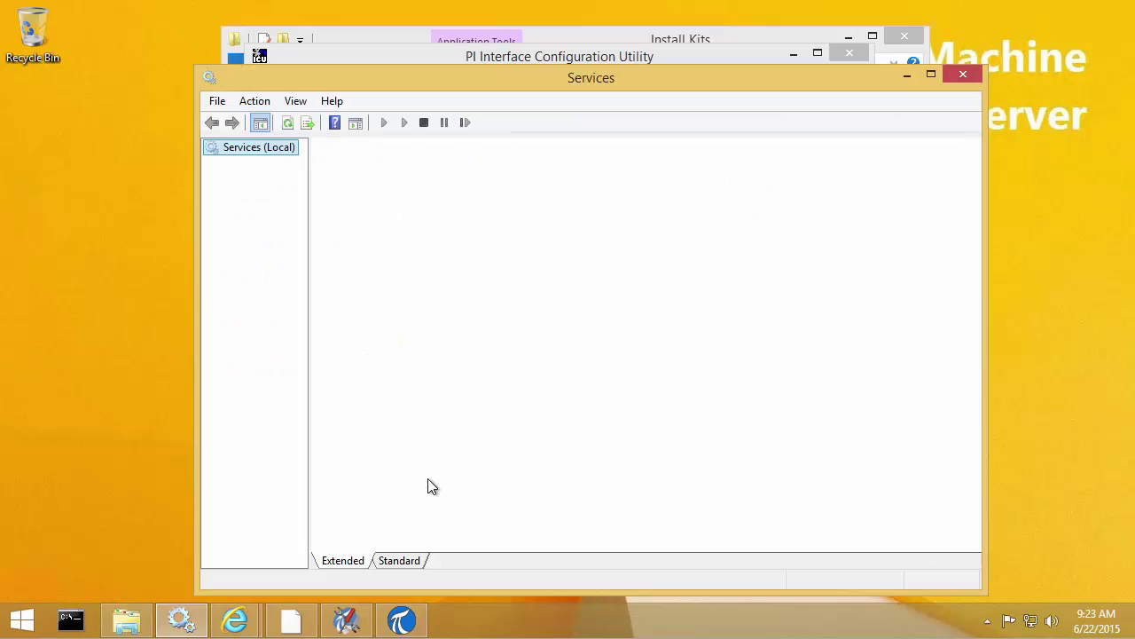
Step: Select PI Buffer Subsystem (Automatic, running as osi\svc-pi-buffer) and widen the Log On As column
left_click(974, 287)
left_click(974, 288)
left_click_drag(974, 287, 1102, 392)
left_click(575, 359)
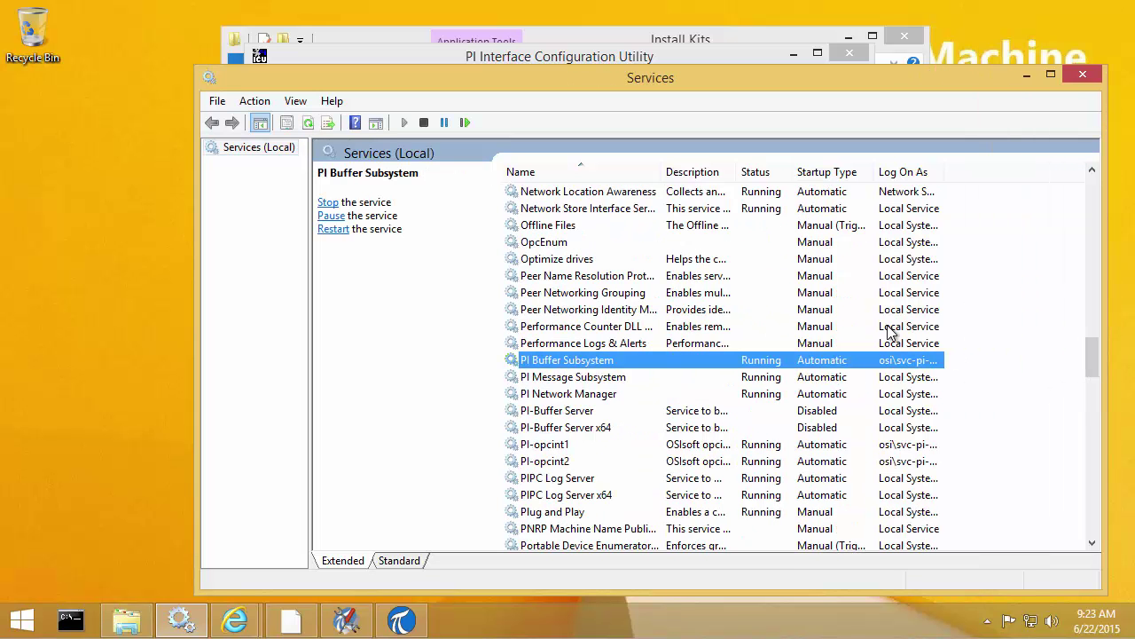
left_click_drag(945, 172, 983, 194)
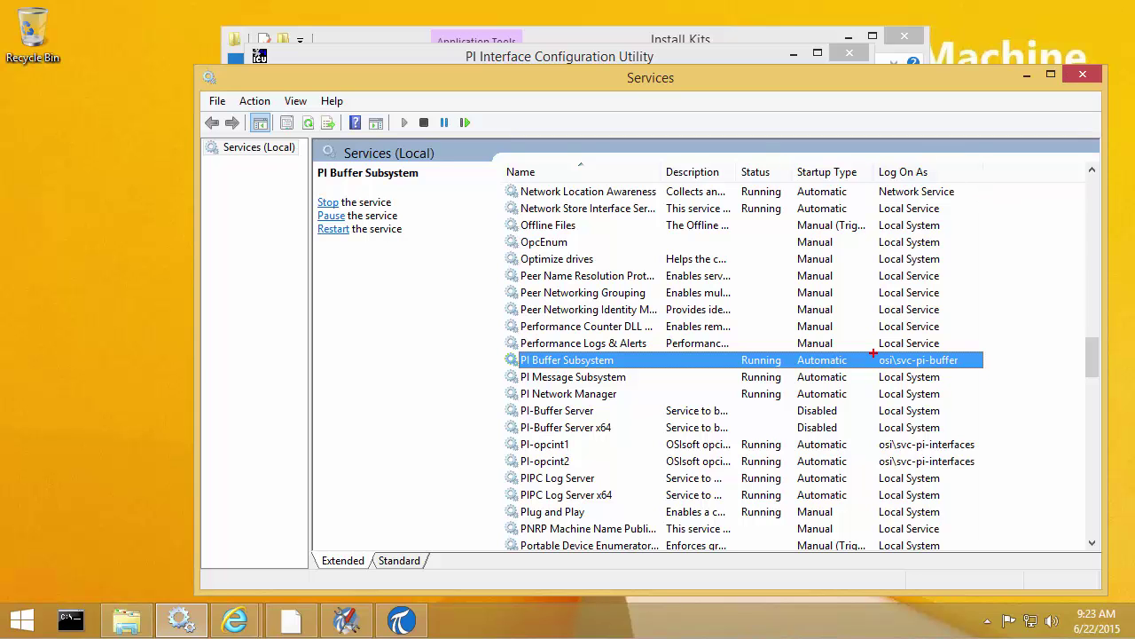